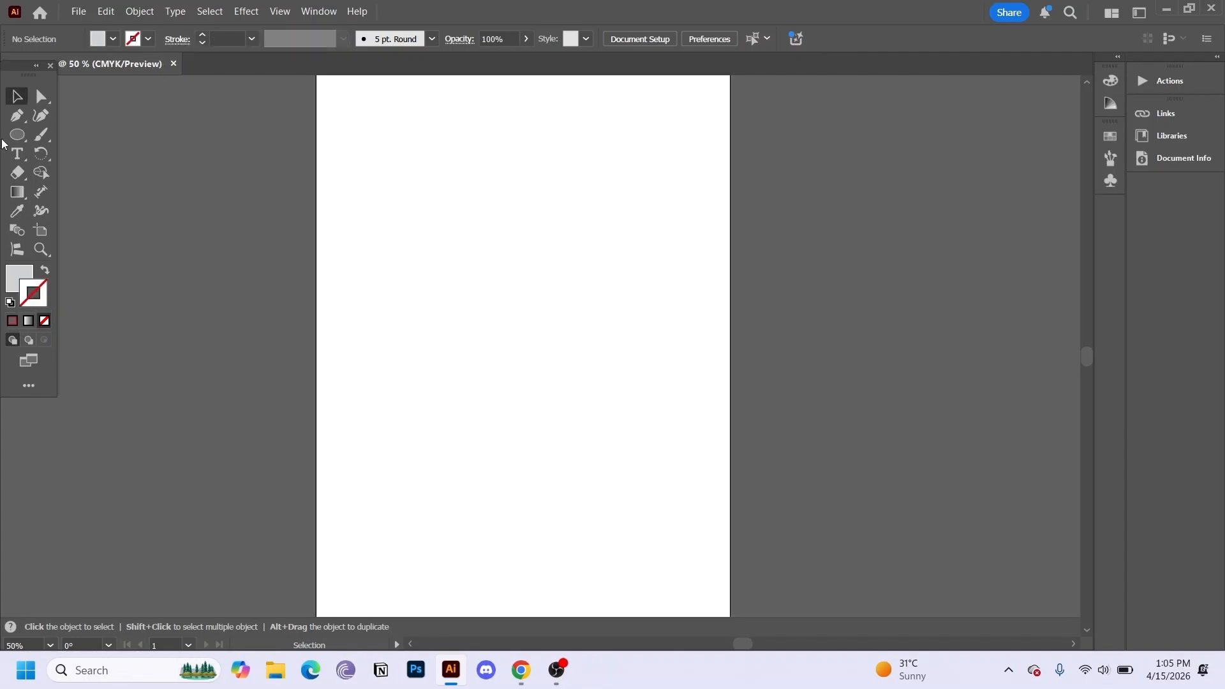
Draw an ellipse on the artboard with no fill and a red dd0505 stroke
left_click(16, 135)
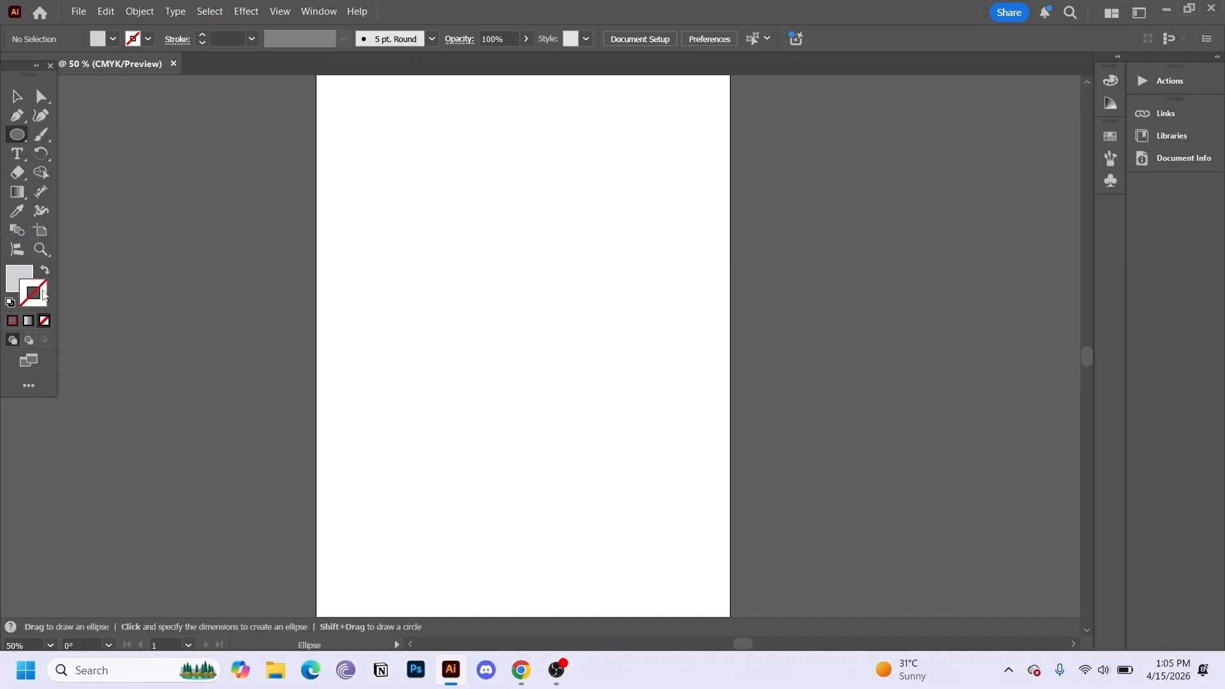
double_click(43, 294)
left_click(912, 209)
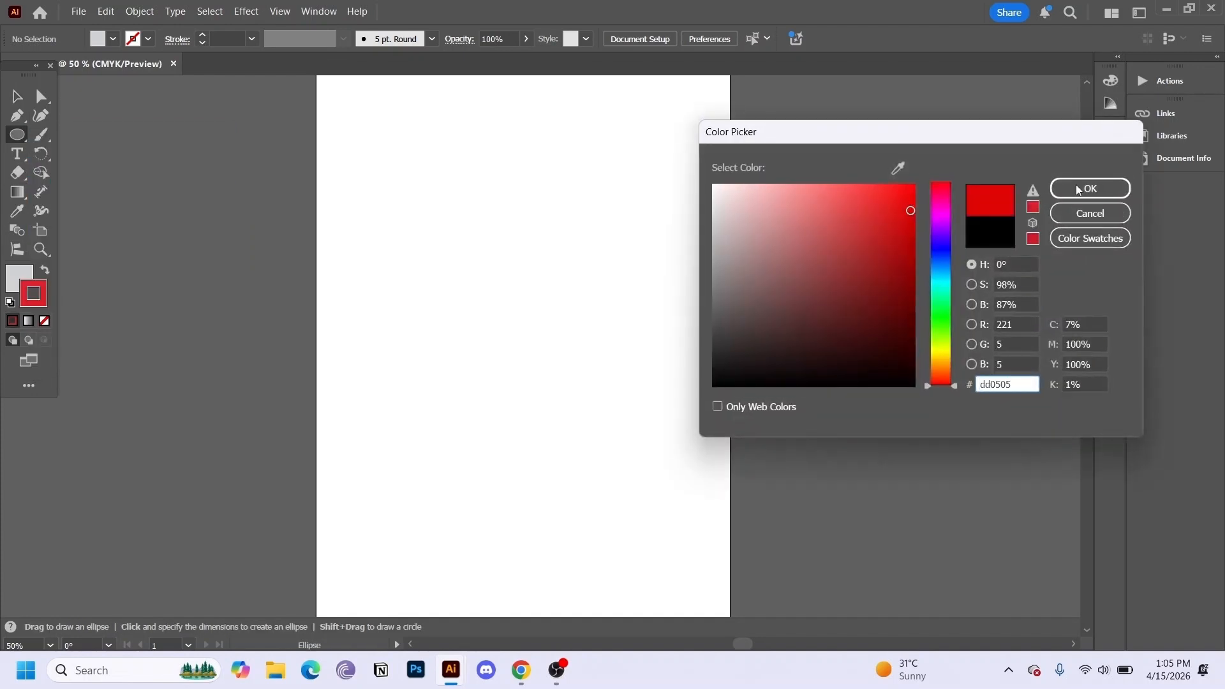
left_click(1081, 190)
left_click(11, 282)
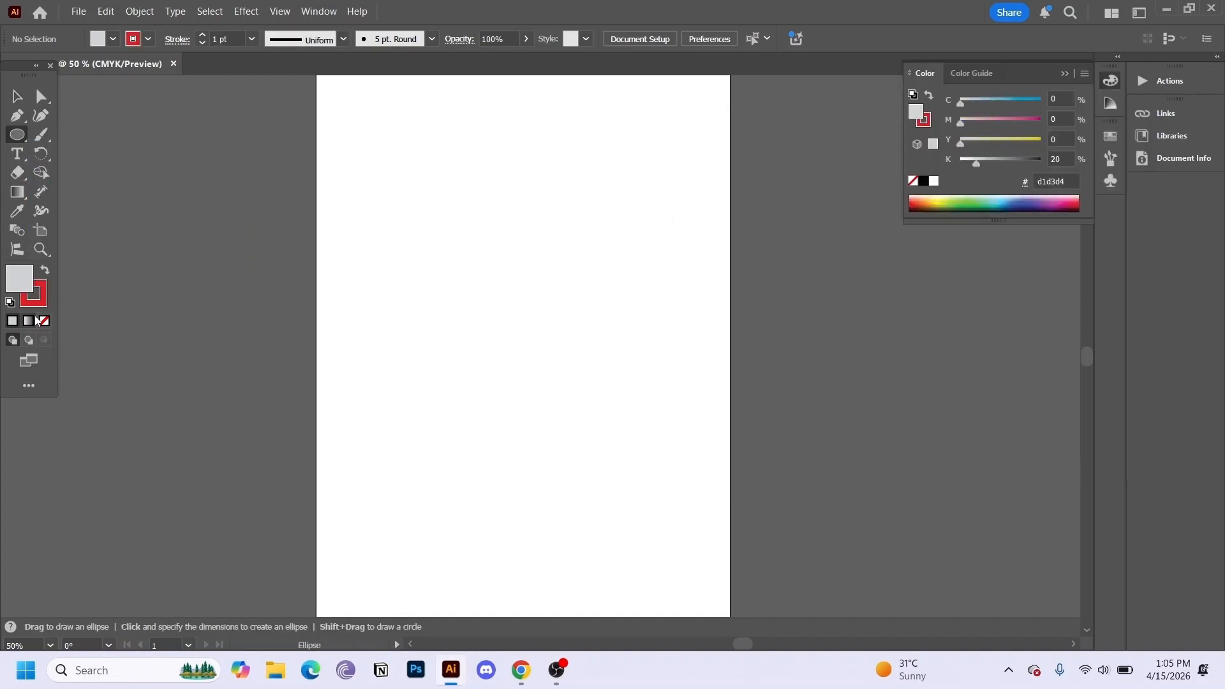
left_click(44, 321)
left_click_drag(373, 220, 566, 434)
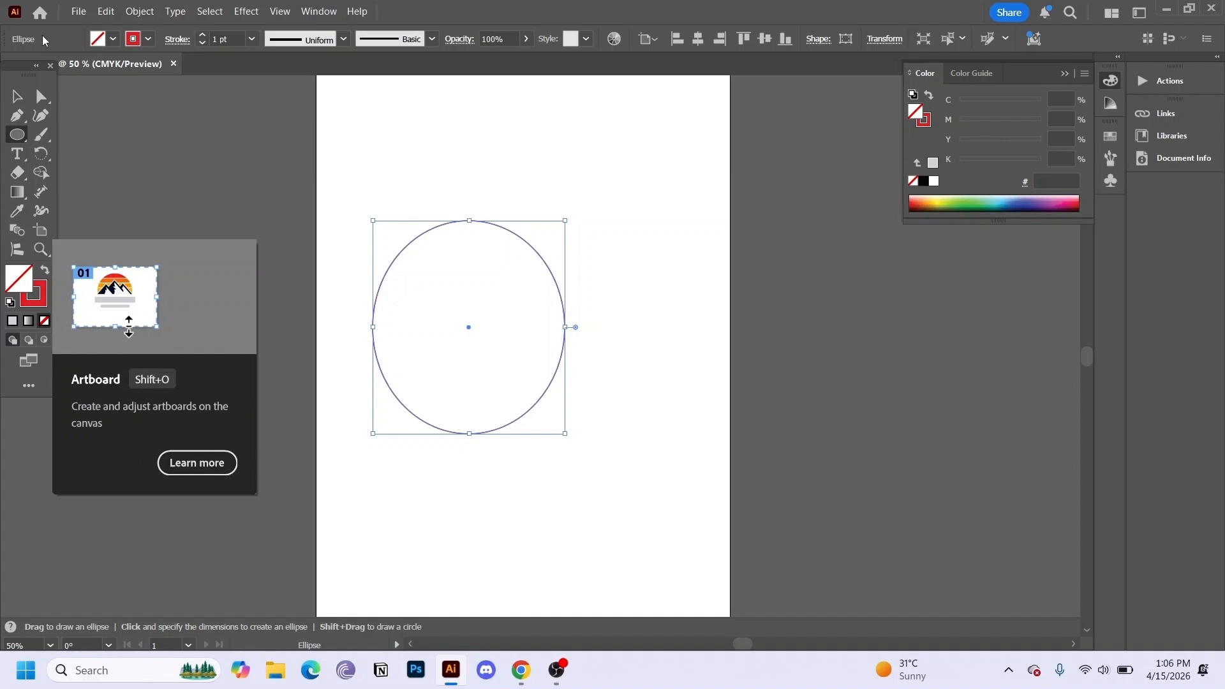
Try Outline Stroke on the ellipse, and delete the resulting compound path
left_click(139, 11)
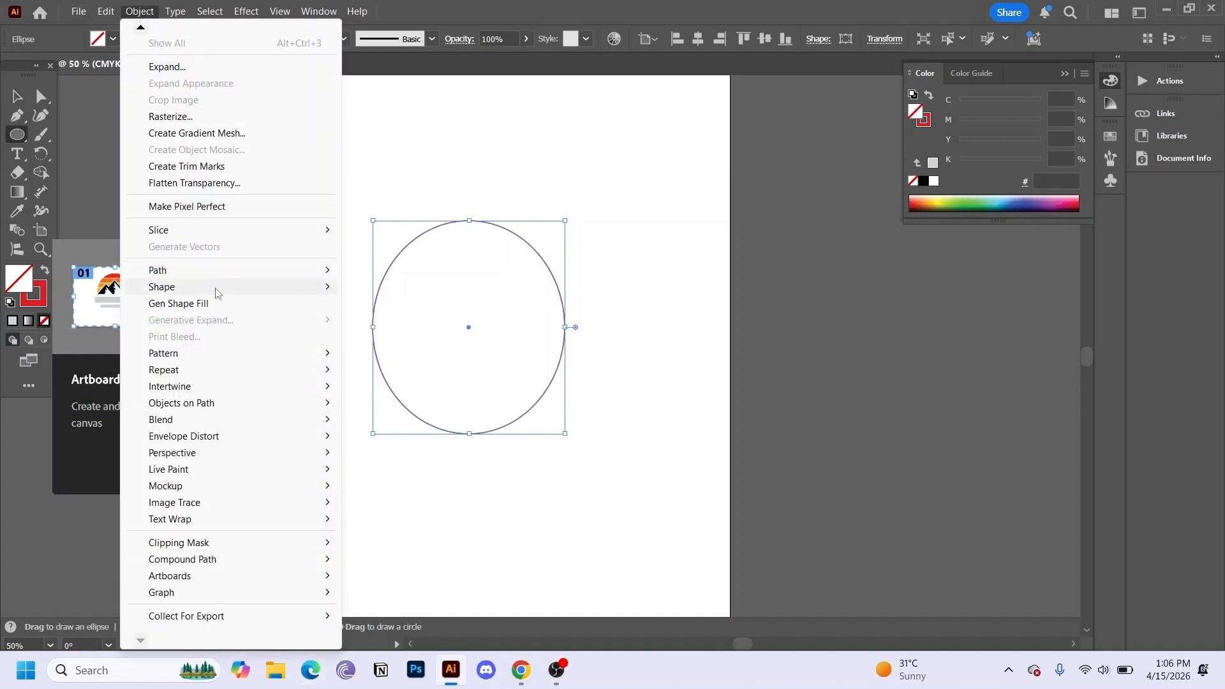
mouse_move(227, 272)
left_click(436, 311)
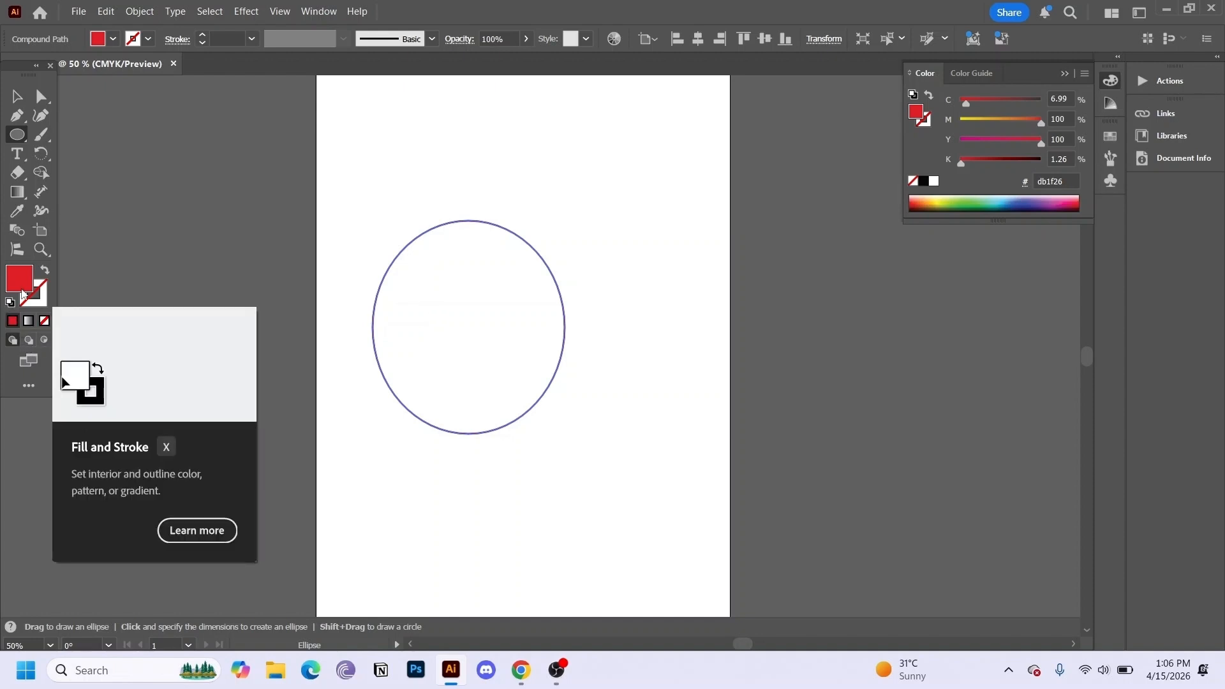
left_click(17, 96)
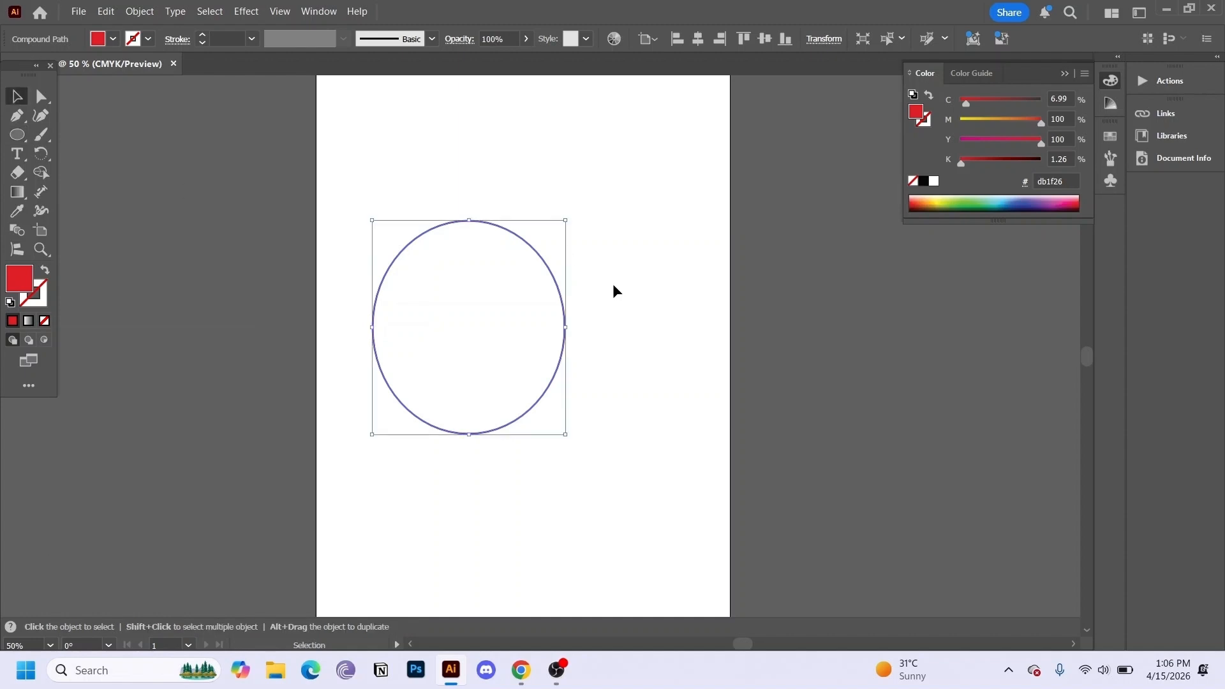
key("Delete")
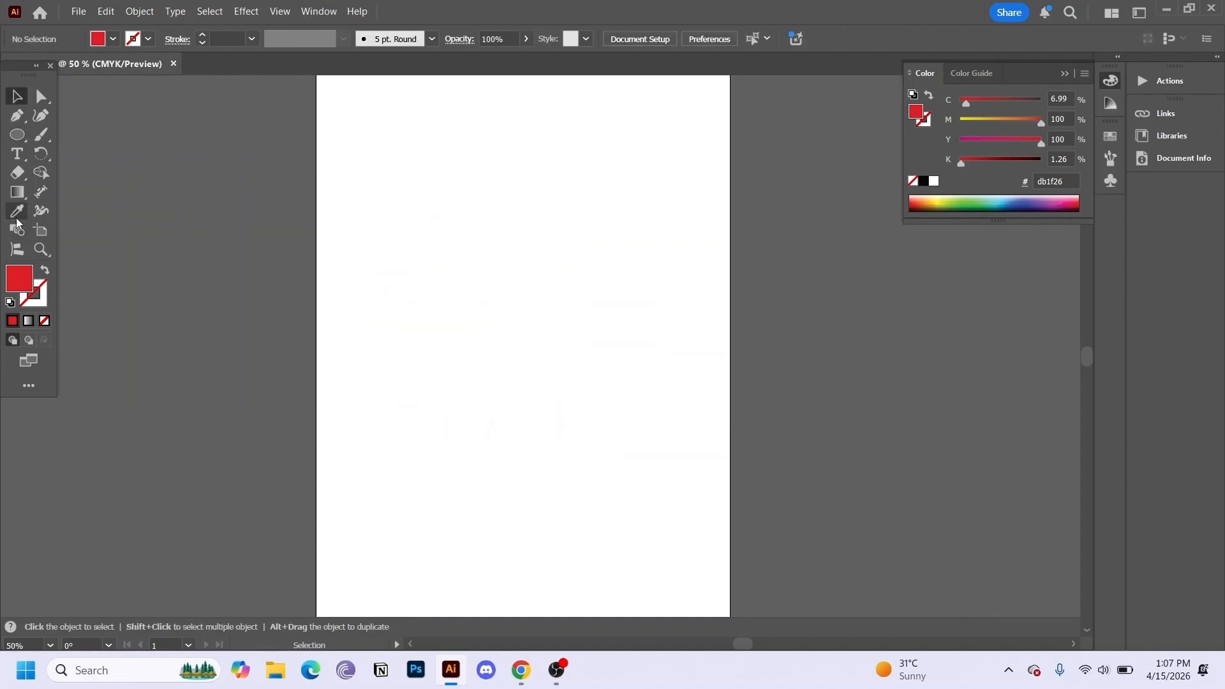
Draw a circle in the middle of the artboard with no fill and a dd3c3c red stroke
left_click(13, 135)
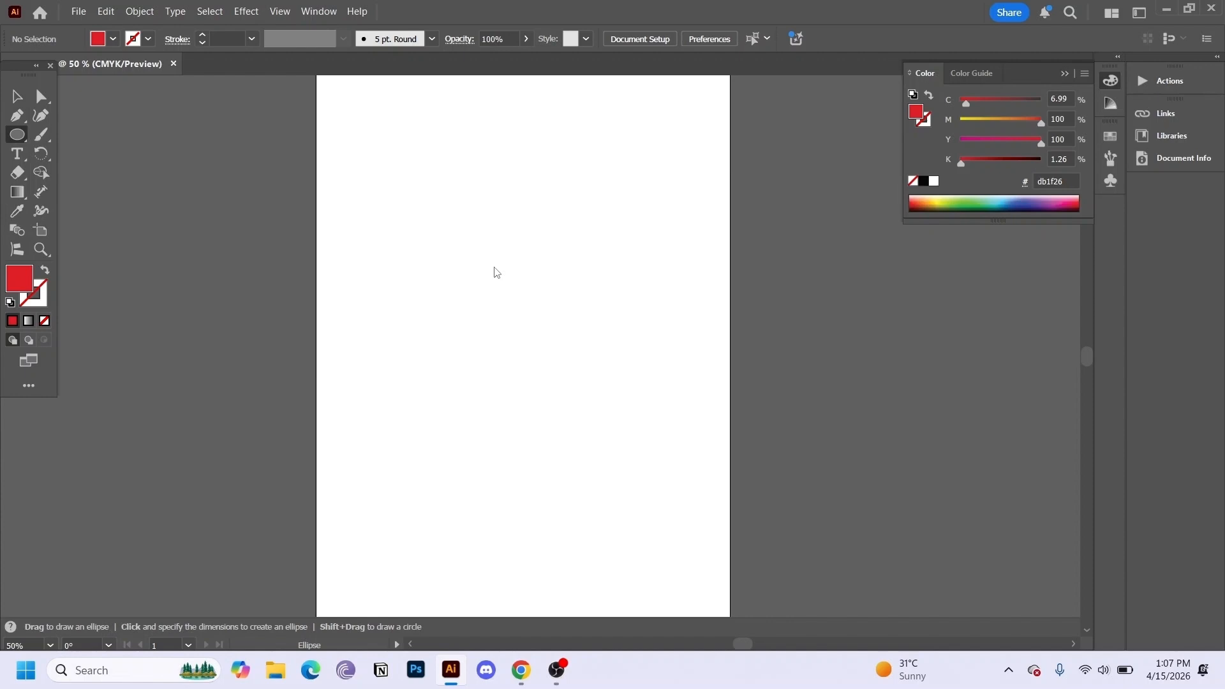
left_click_drag(405, 223, 647, 464)
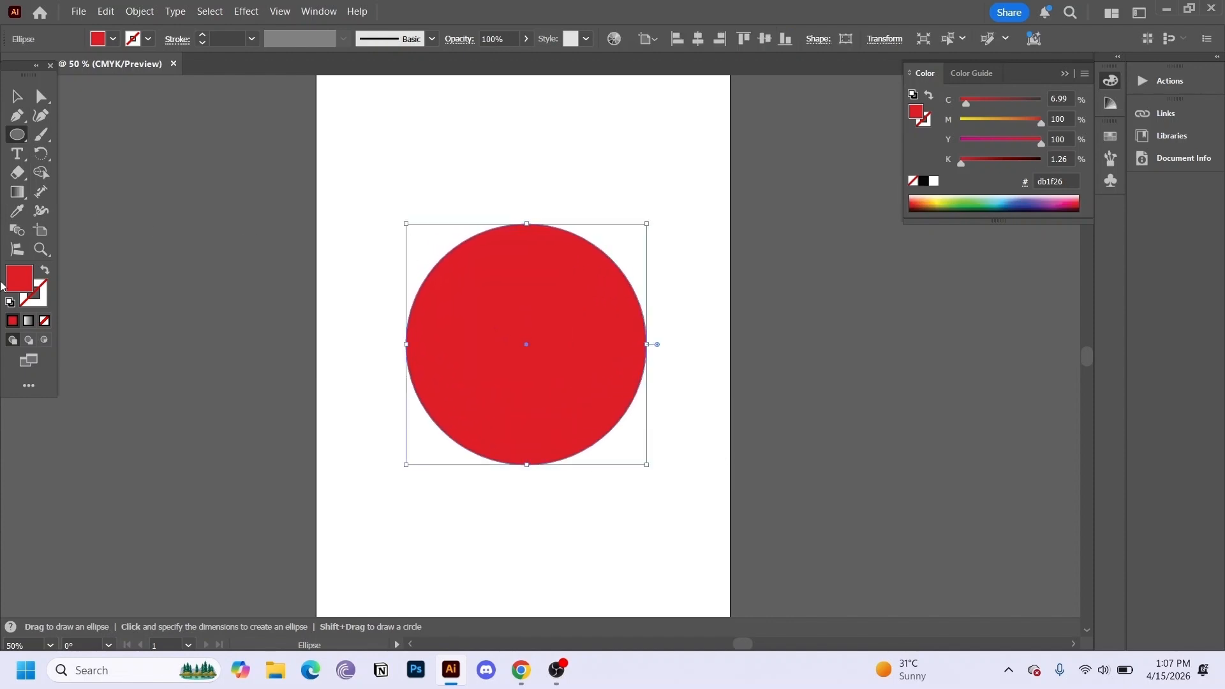
left_click(44, 321)
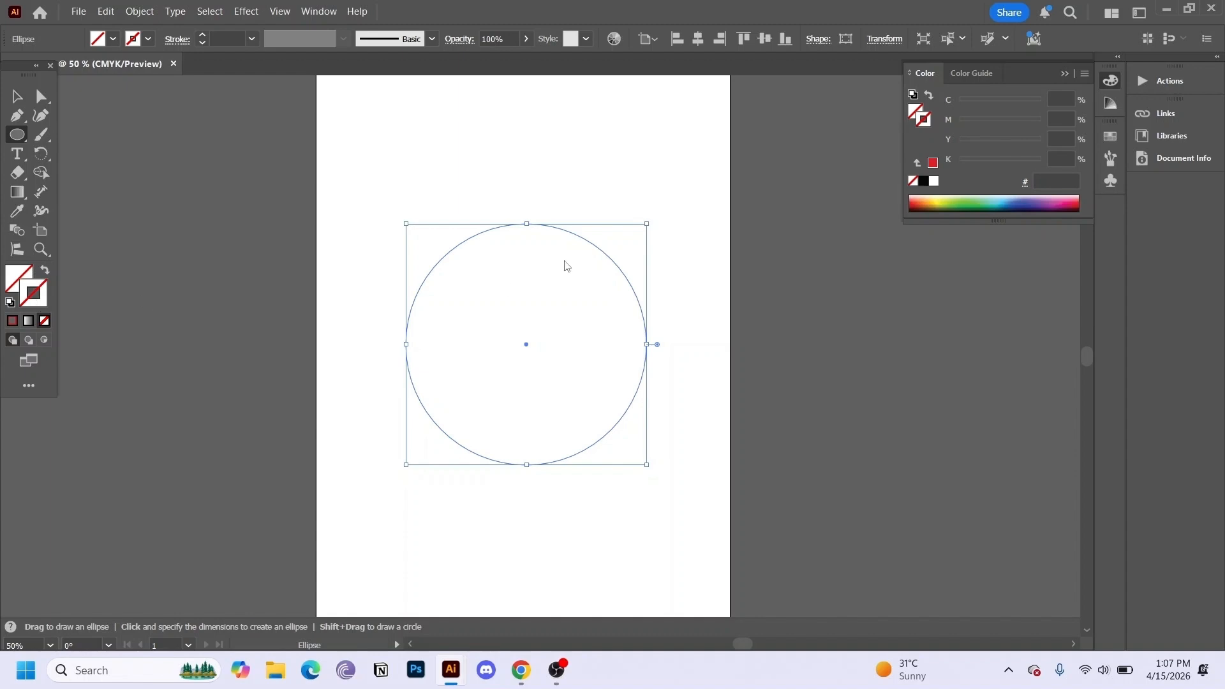
left_click(860, 211)
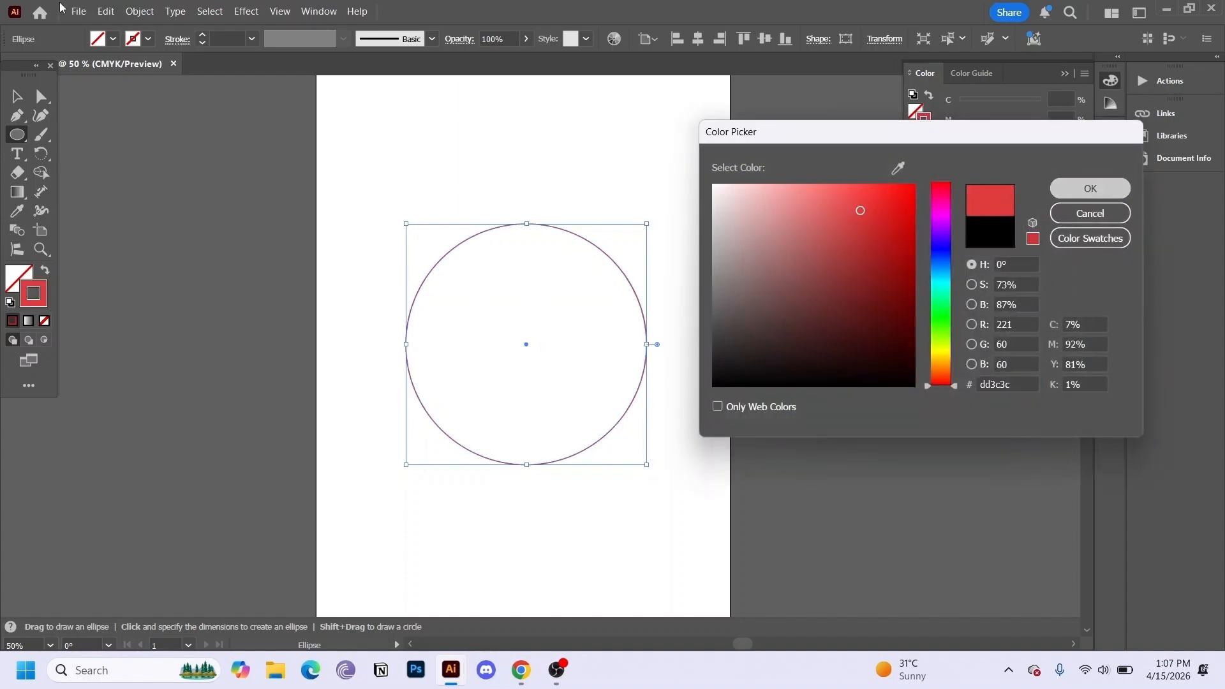
key("Return")
left_click(17, 96)
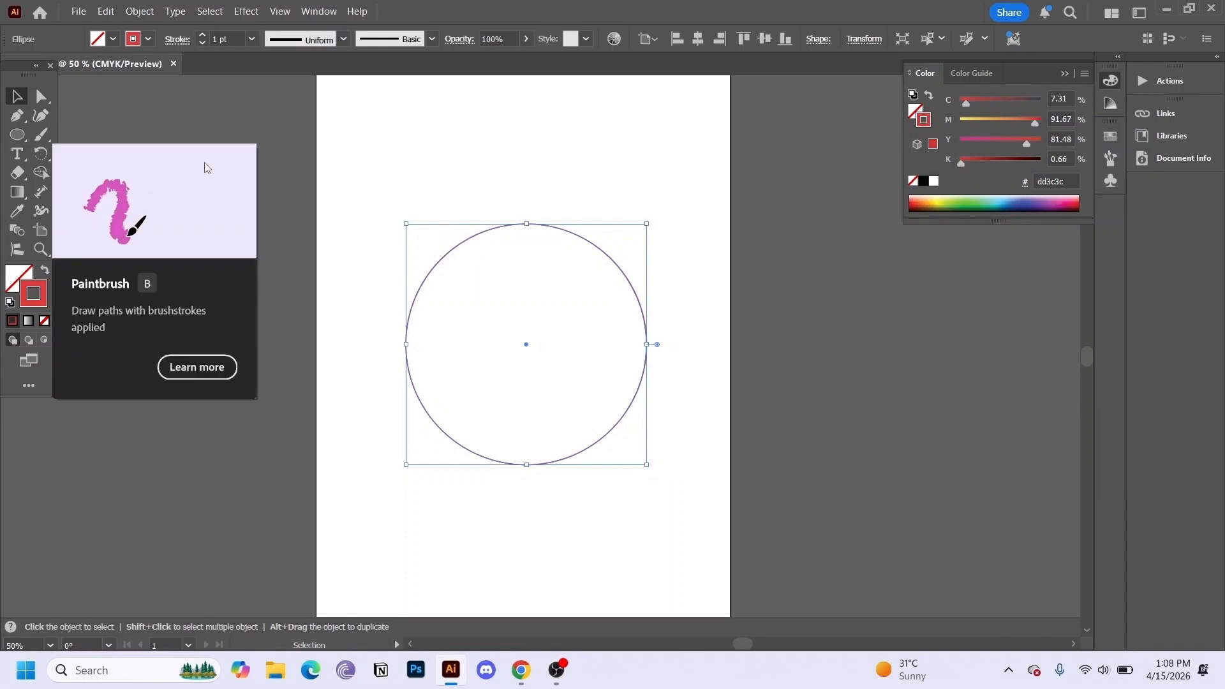
Offset the circle's path outward by 46 pt with Miter joins and a miter limit of 4
left_click(139, 11)
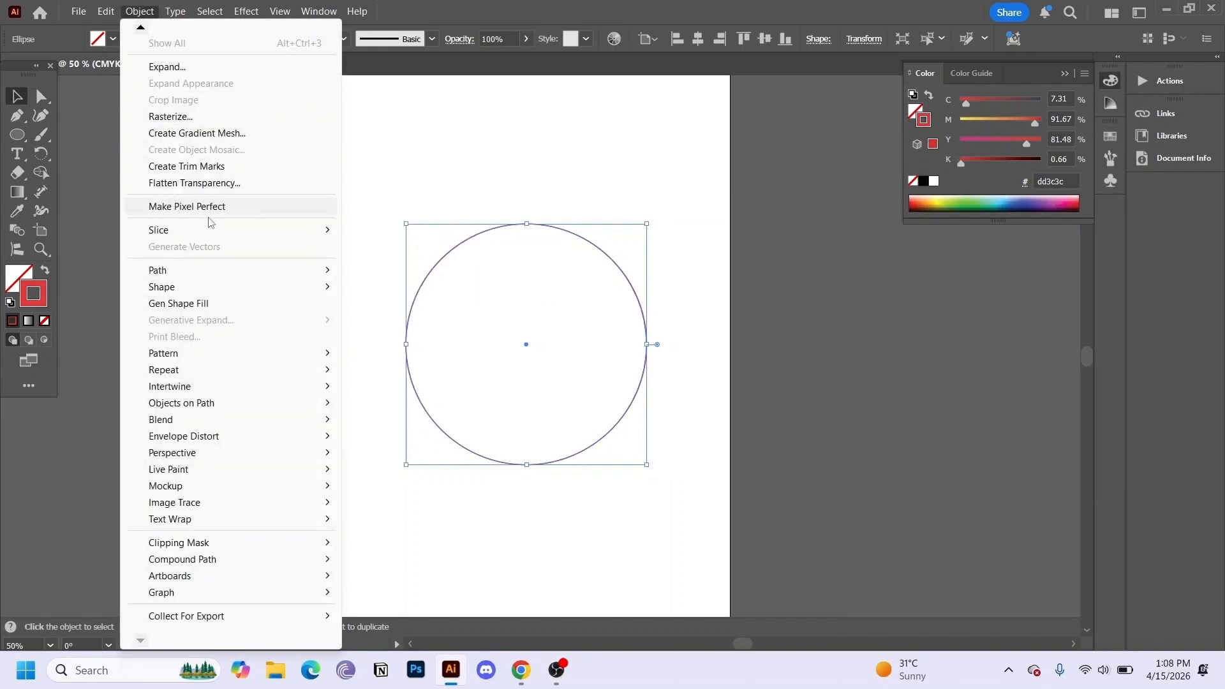
mouse_move(208, 269)
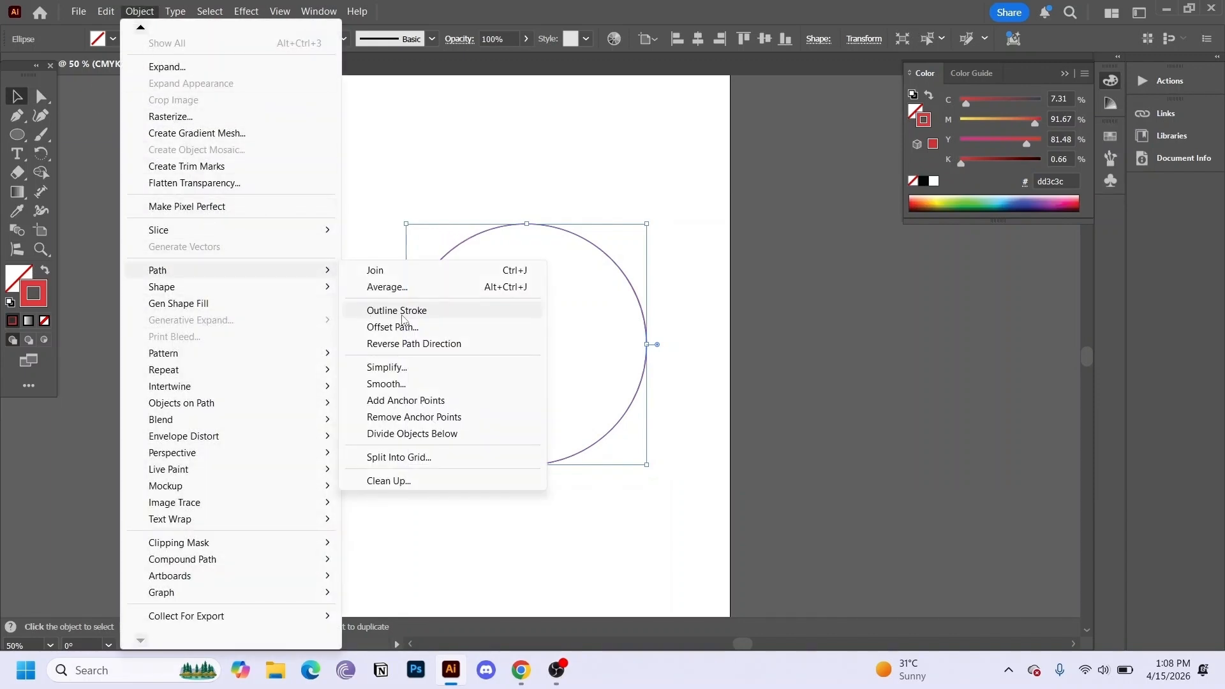
left_click(413, 326)
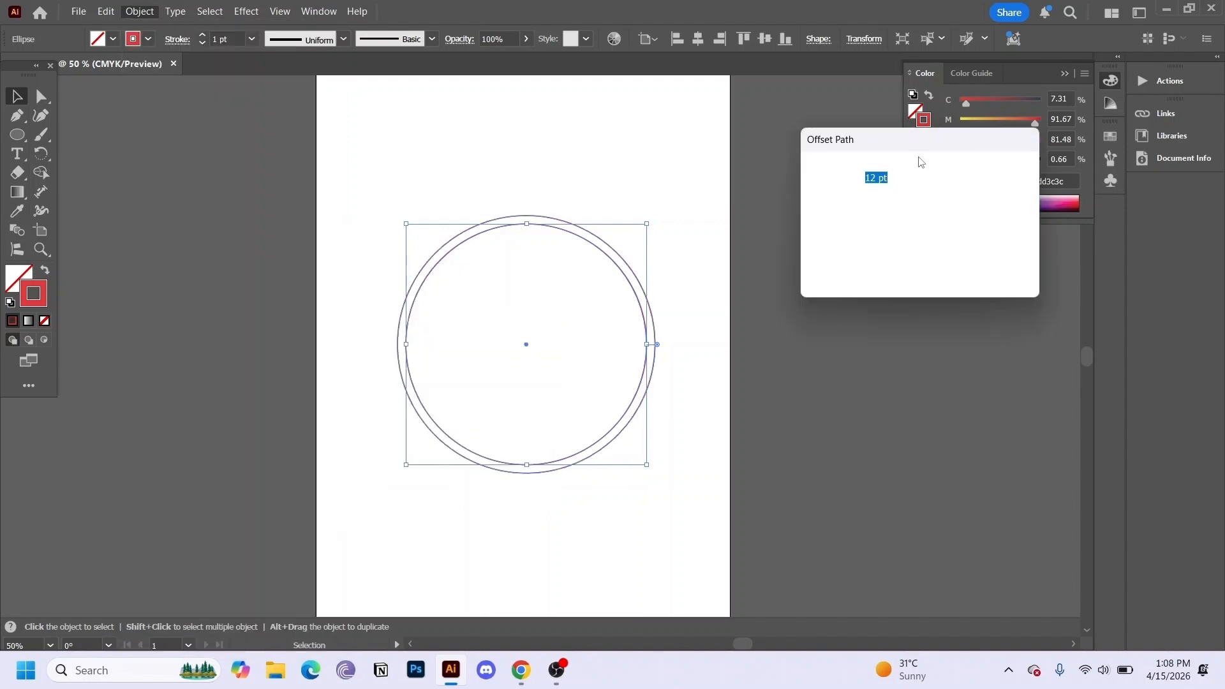
left_click(902, 178)
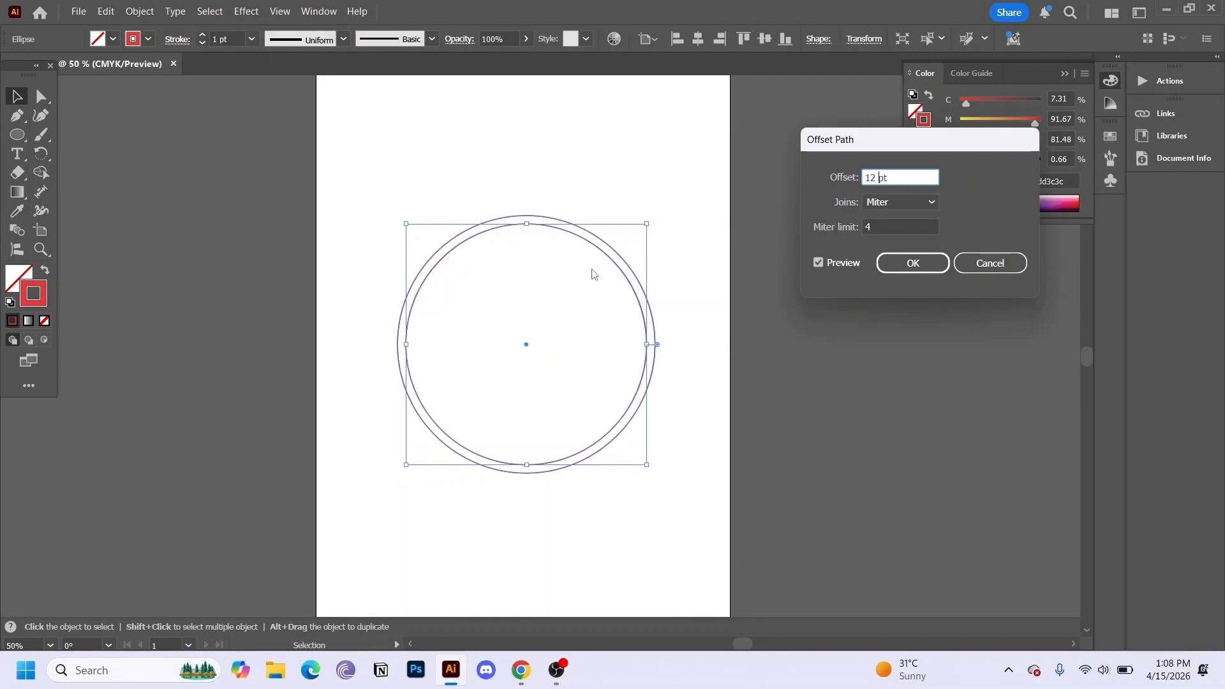
key("Up")
key("Up")
key("Up")
key("Up")
key("Up")
key("Up")
key("Up")
key("Up")
key("Up")
key("Up")
key("Up")
key("Up")
key("Up")
key("Up")
key("Up")
key("Up")
key("Up")
key("Up")
key("Up")
key("Up")
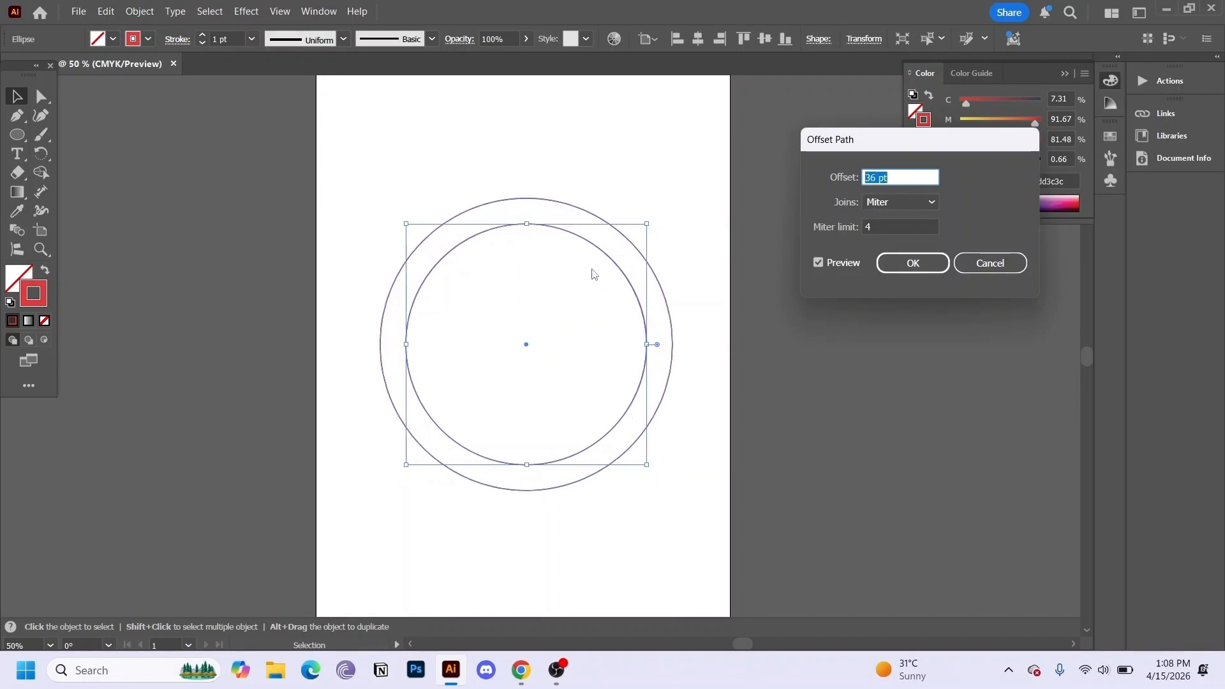
key("Up")
key("Up")
key("Up")
key("Up")
key("Up")
key("Up")
key("Up")
key("Up")
key("Up")
key("Up")
key("Up")
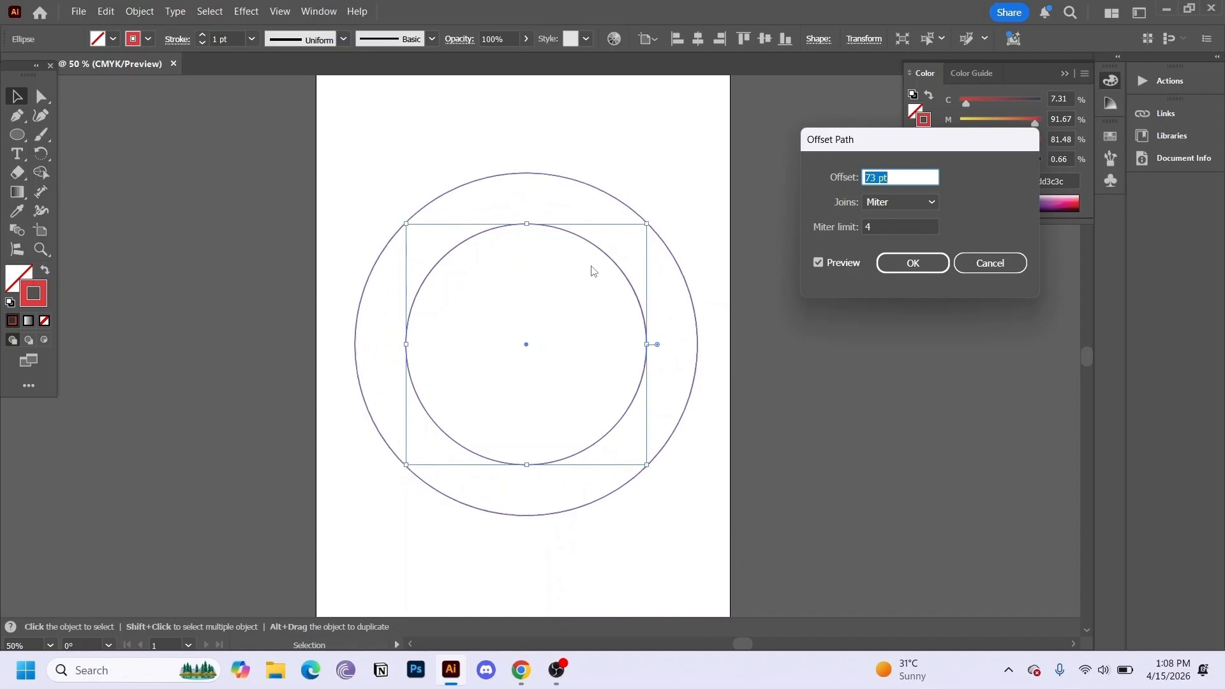
key("Down")
key("Down")
key("Down")
key("Down")
key("Down")
key("Down")
key("Down")
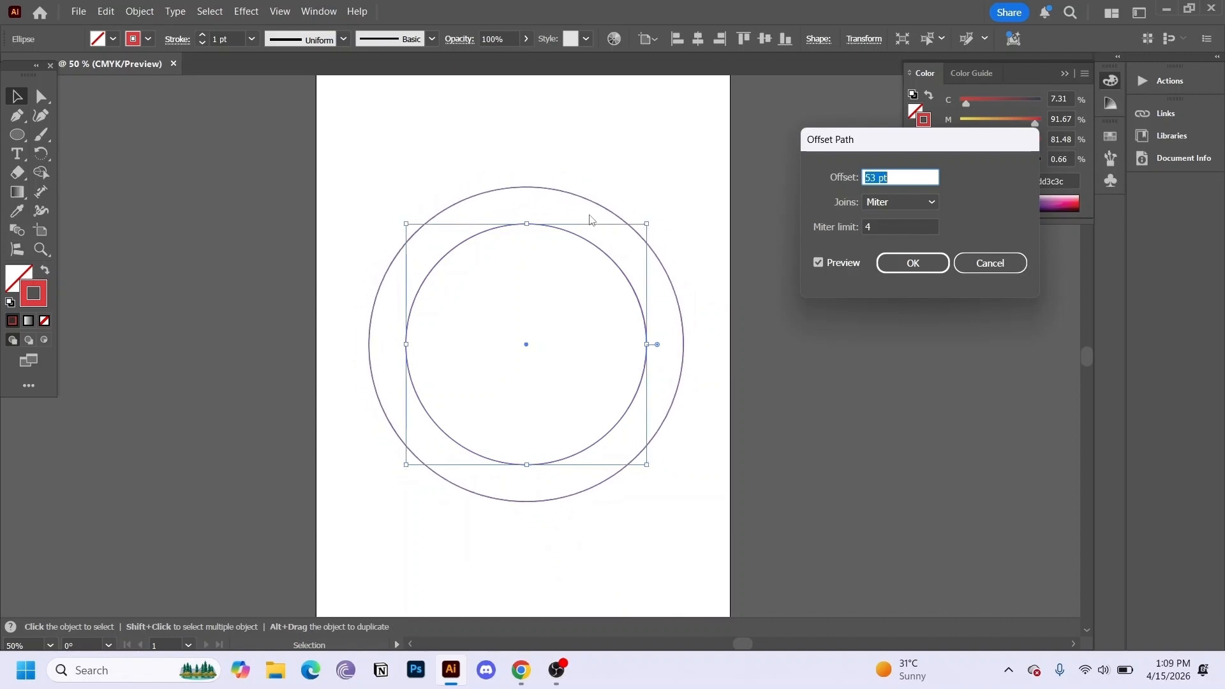
key("Up")
key("Up")
key("Up")
key("Up")
key("Up")
key("Up")
key("Up")
key("Up")
key("Up")
key("Up")
key("Up")
key("Up")
key("Up")
key("Up")
key("Up")
key("Up")
key("Up")
key("Up")
key("Up")
key("Up")
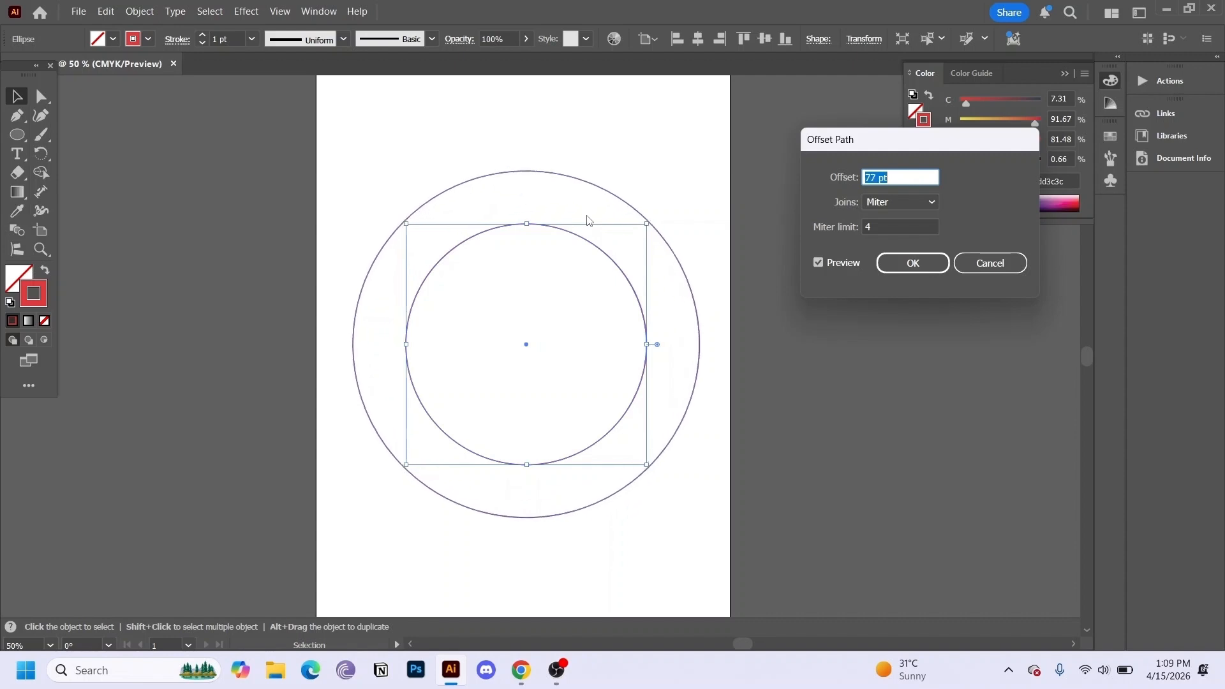
key("Down")
key("Down")
key("Down")
key("Down")
key("Down")
key("Down")
key("Down")
key("Down")
key("Down")
key("Down")
key("Down")
key("Down")
key("Down")
key("Down")
key("Down")
key("Down")
key("Down")
key("Down")
key("Down")
key("Down")
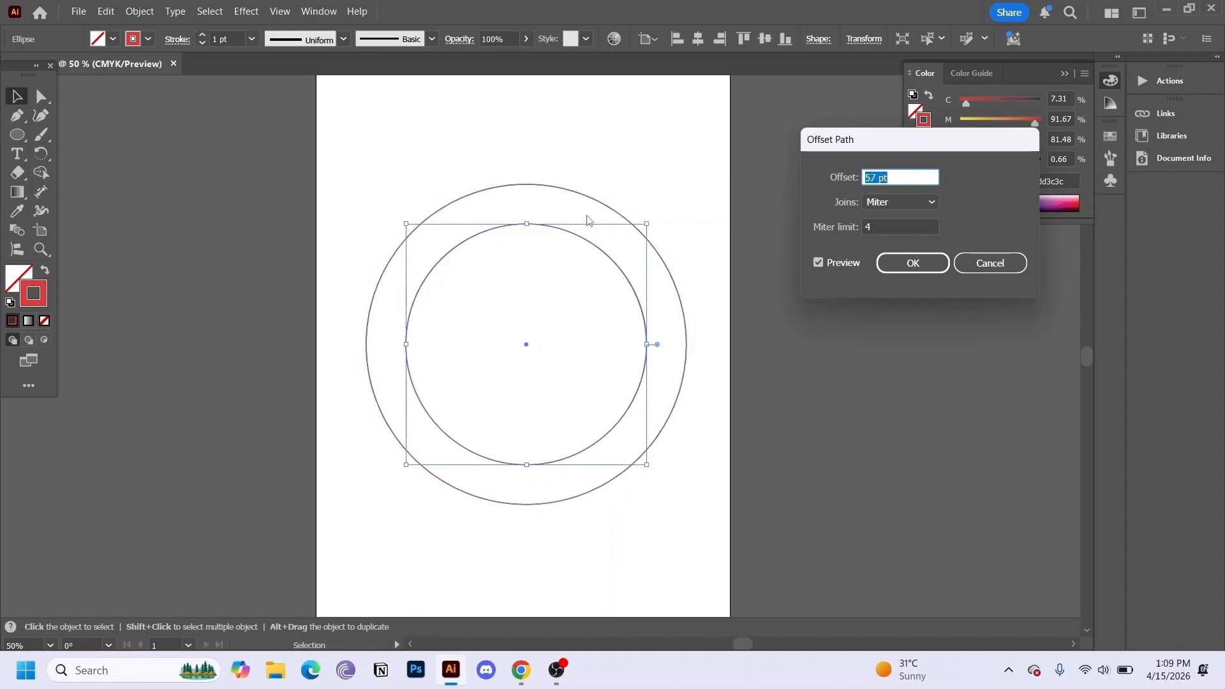
key("Down")
key("Down")
key("Down")
key("Down")
key("Down")
key("Down")
key("Down")
key("Down")
key("Down")
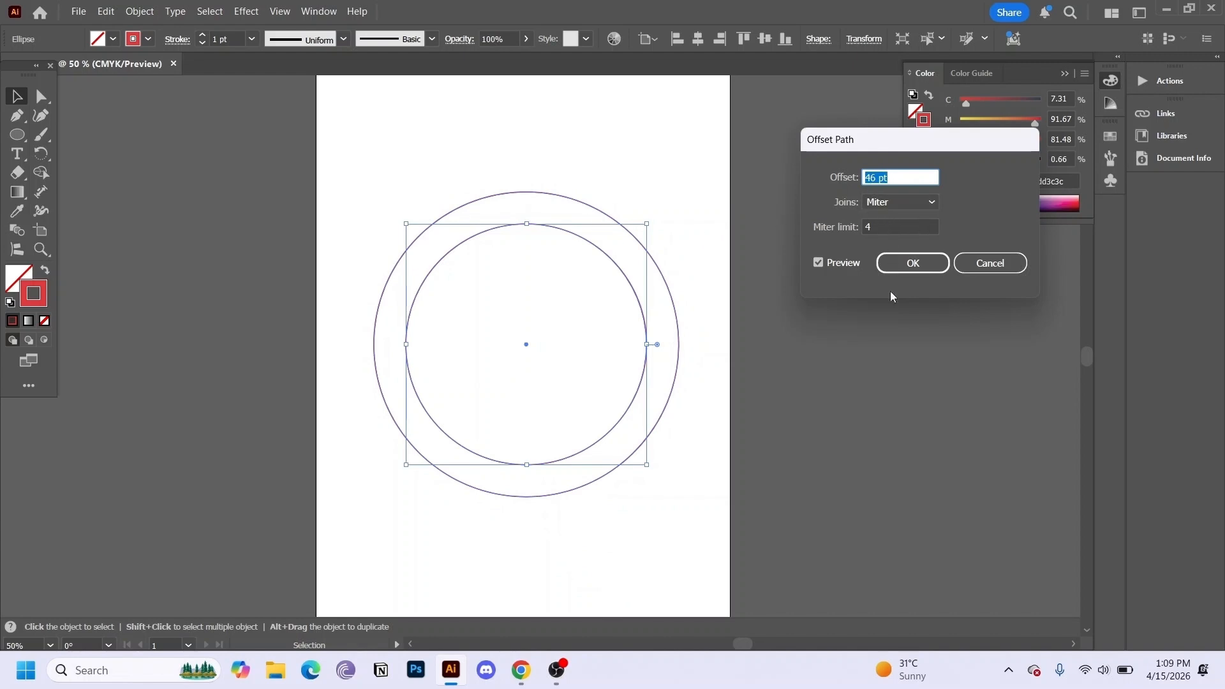
left_click(916, 262)
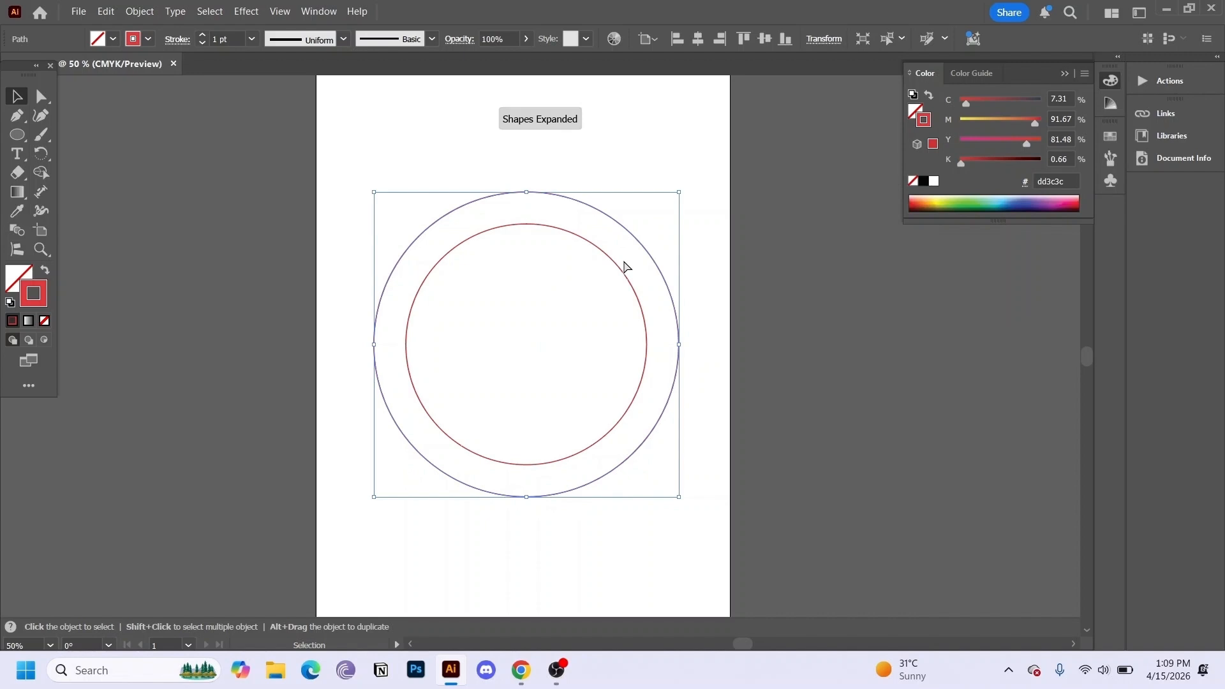
Try repeating the last transformation four times on the outer circle, and undo the distorted copies
key("ctrl+d")
key("ctrl+d")
key("ctrl+d")
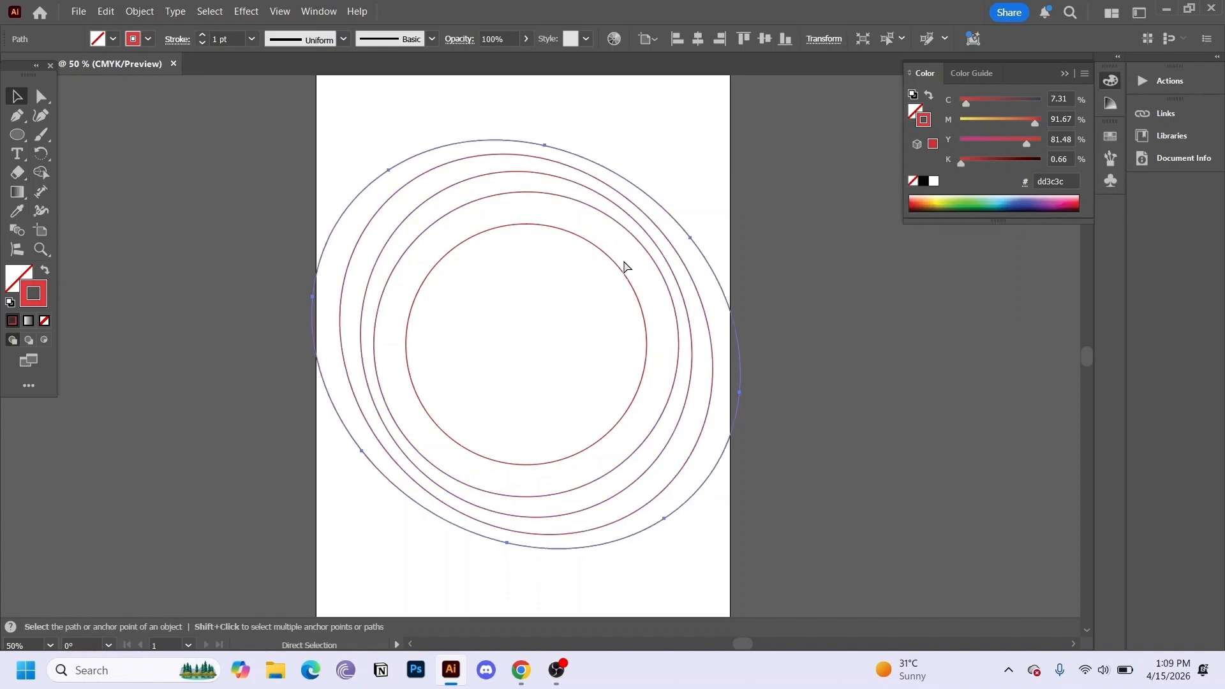
key("ctrl+d")
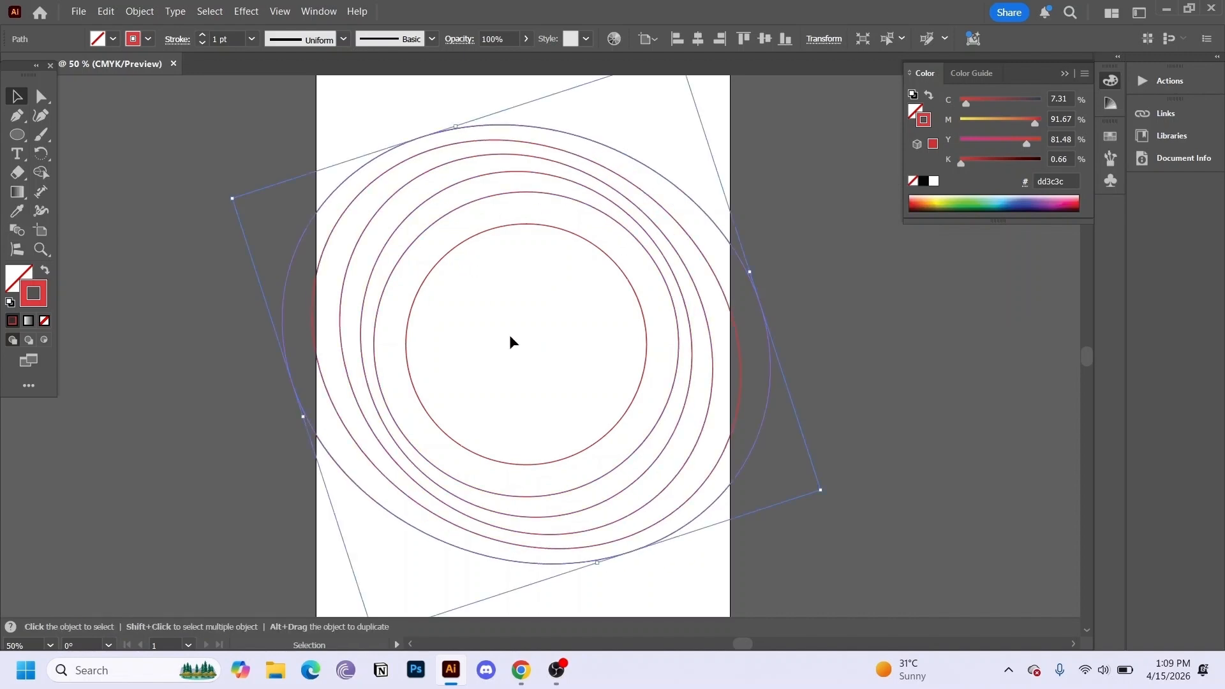
key("ctrl+z")
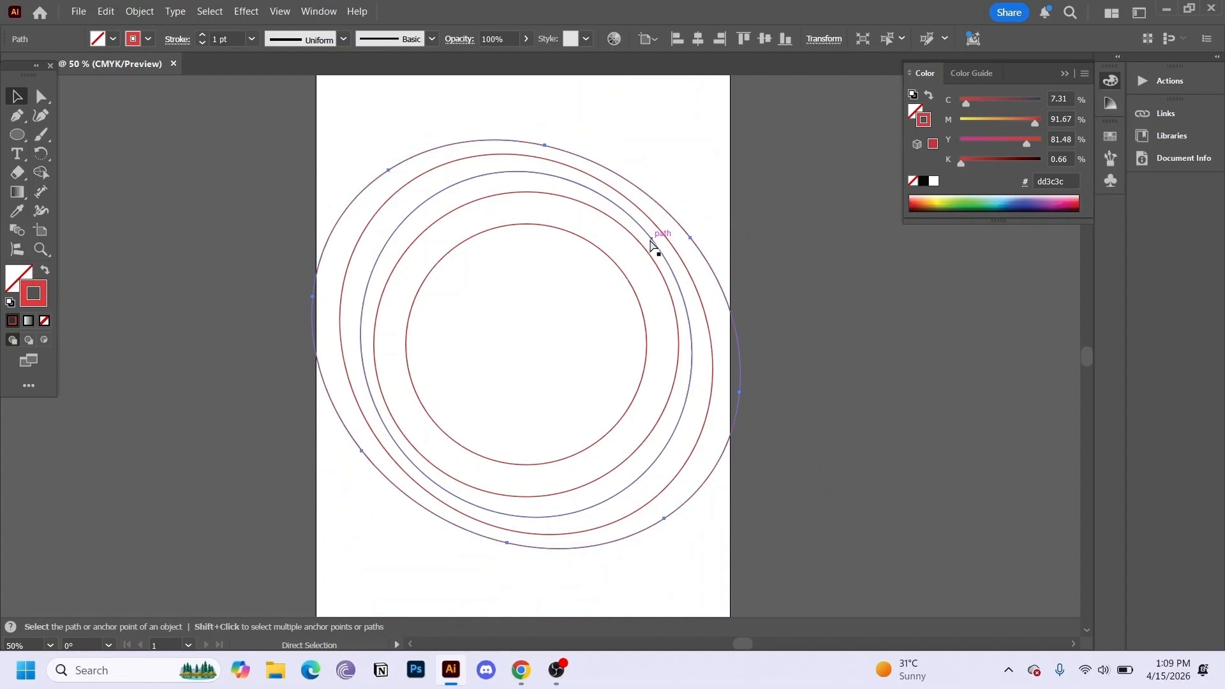
key("ctrl+z")
key("ctrl+z")
key("ctrl+z")
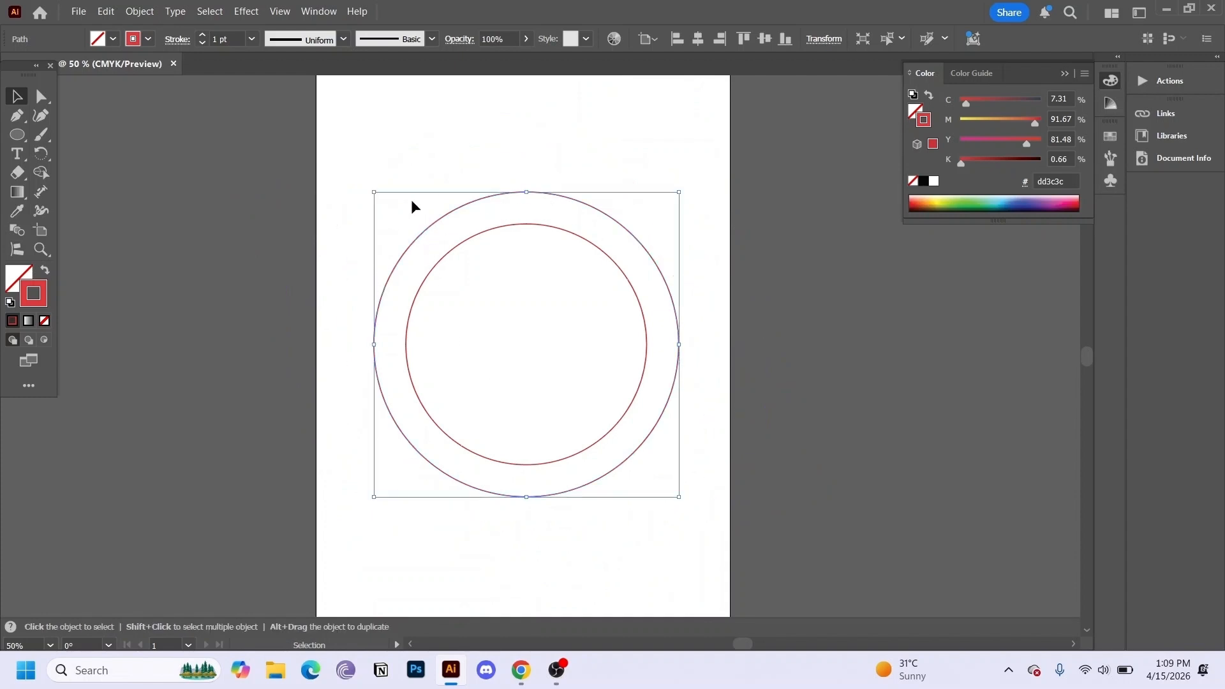
Offset the outer circle's path by another 46 pt to form a third concentric ring, and clear the selection
left_click(130, 12)
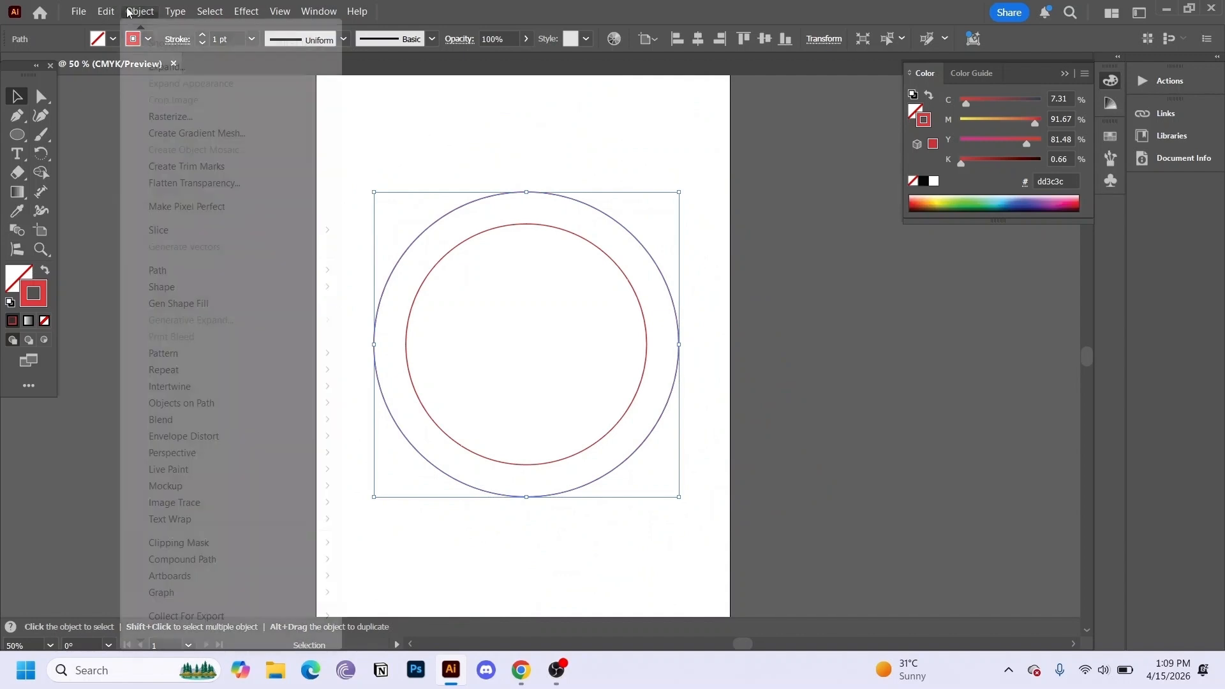
mouse_move(220, 269)
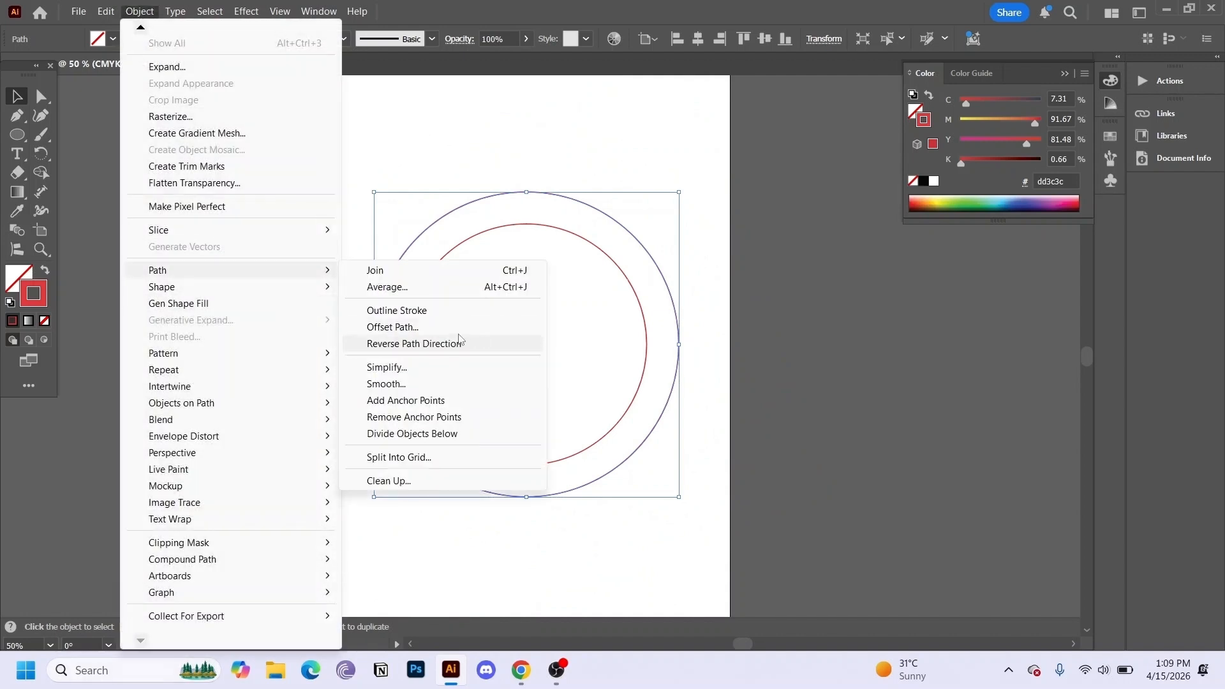
left_click(459, 326)
key("Return")
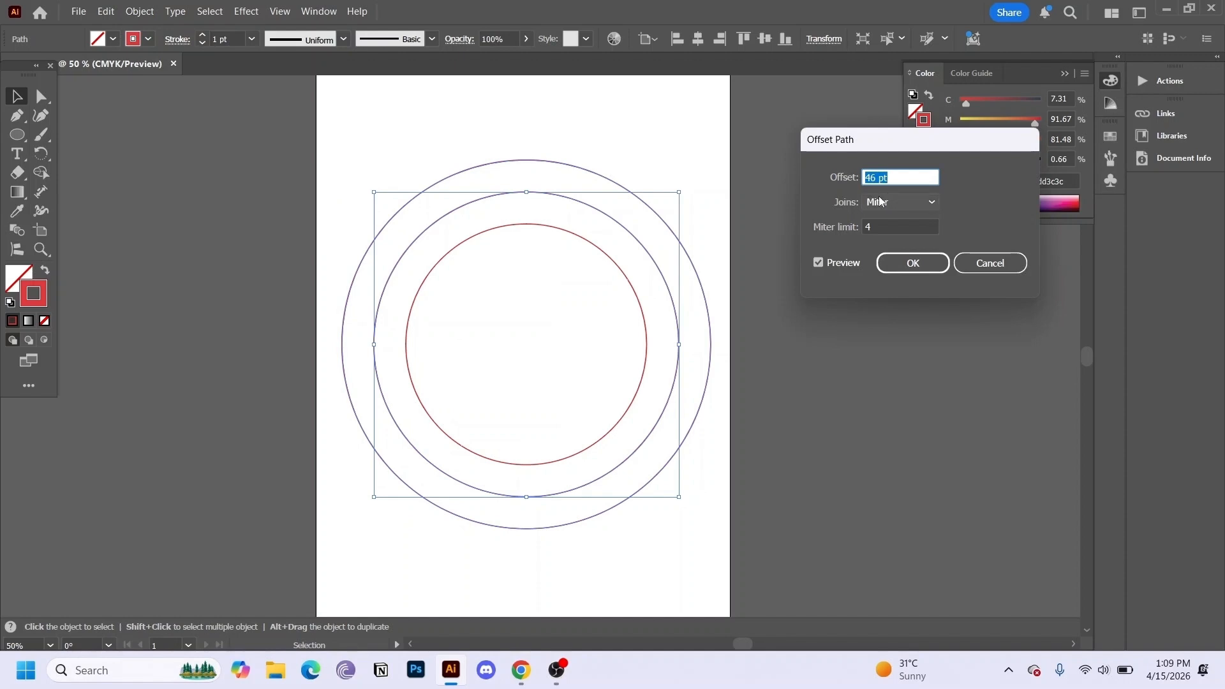
left_click(916, 263)
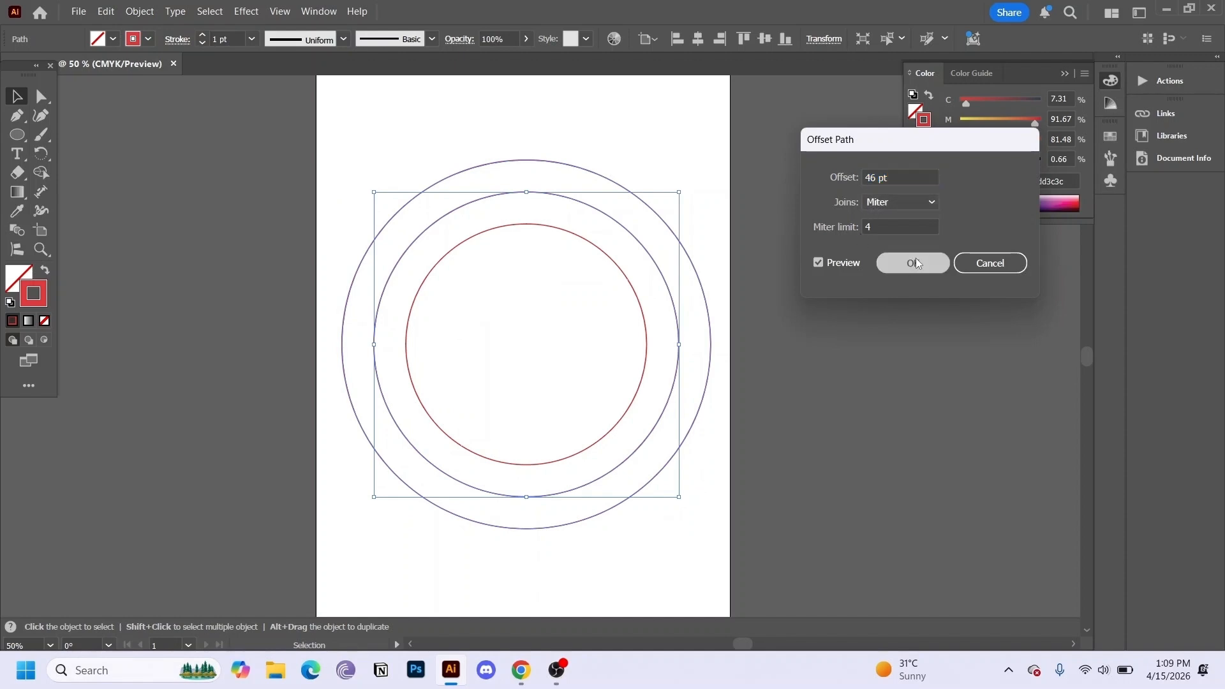
left_click(741, 284)
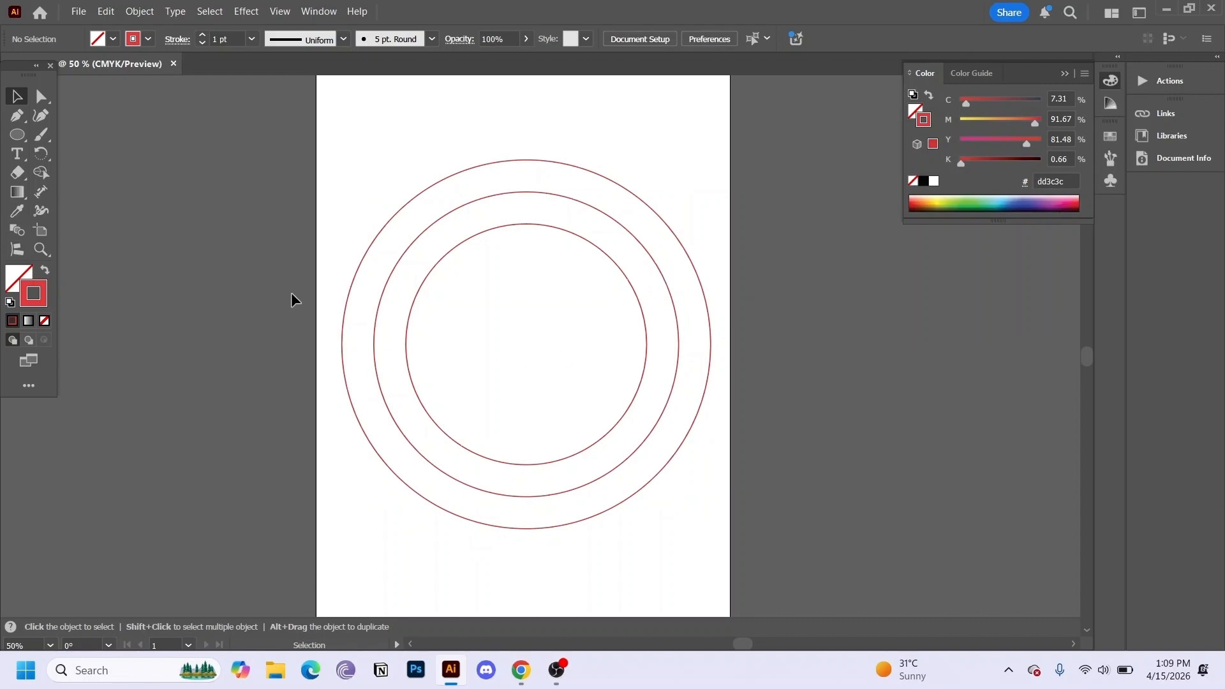
Select all artwork, scale the concentric circles down and move them off the artboard's right side
key("ctrl+a")
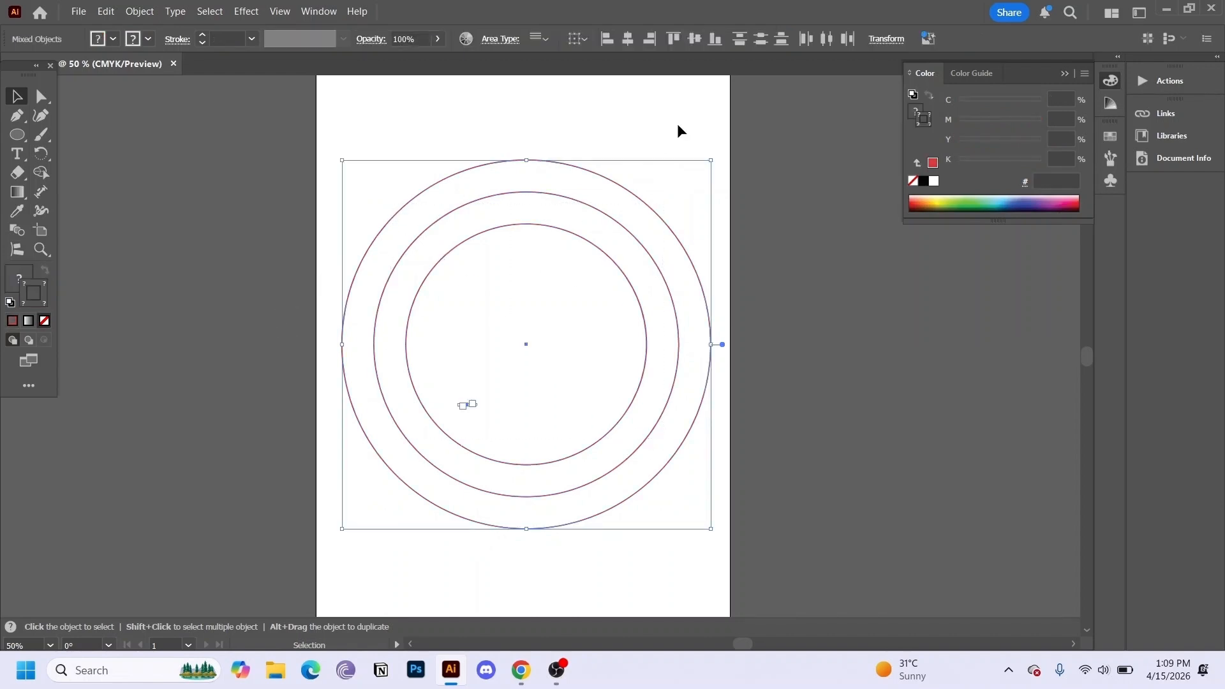
left_click_drag(715, 161, 875, 264)
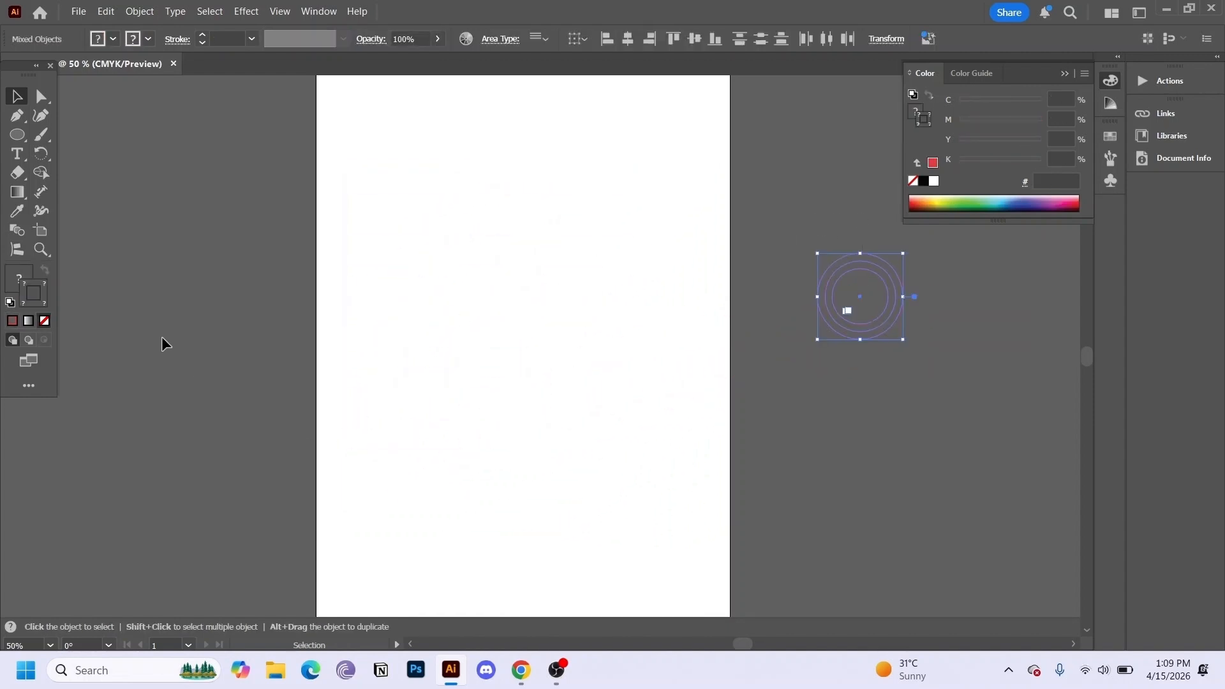
Fill the concentric circles with the pink color d38888 and clear the selection
double_click(23, 281)
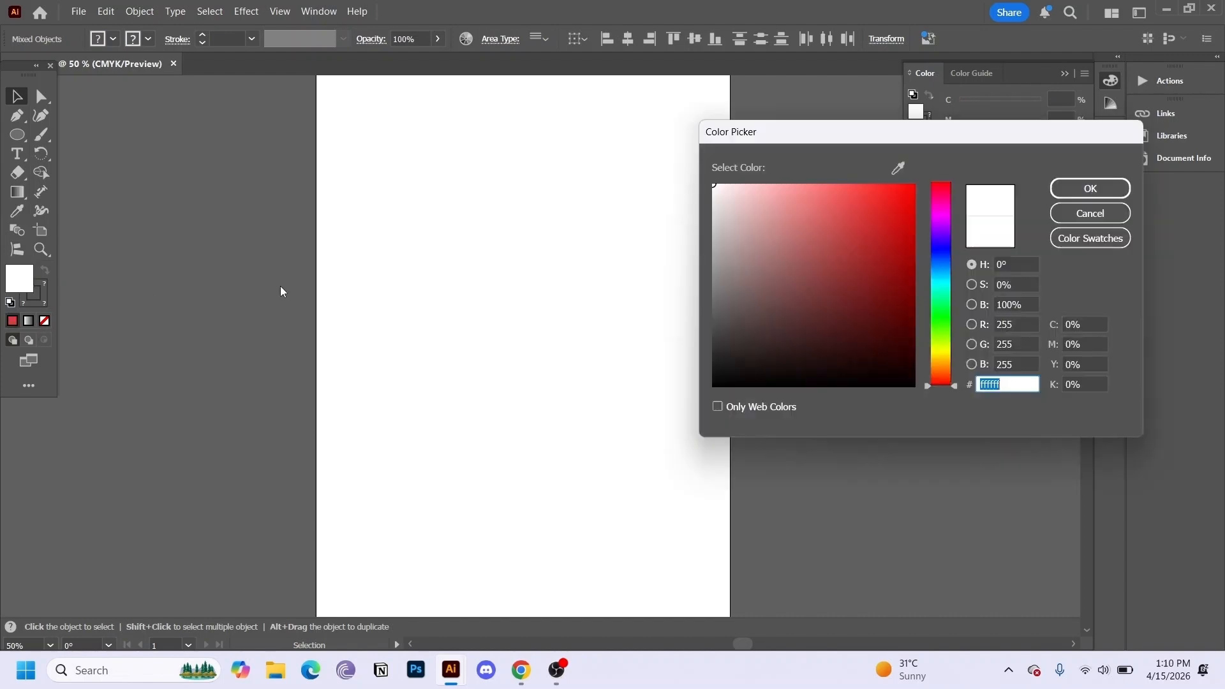
left_click_drag(850, 202, 784, 219)
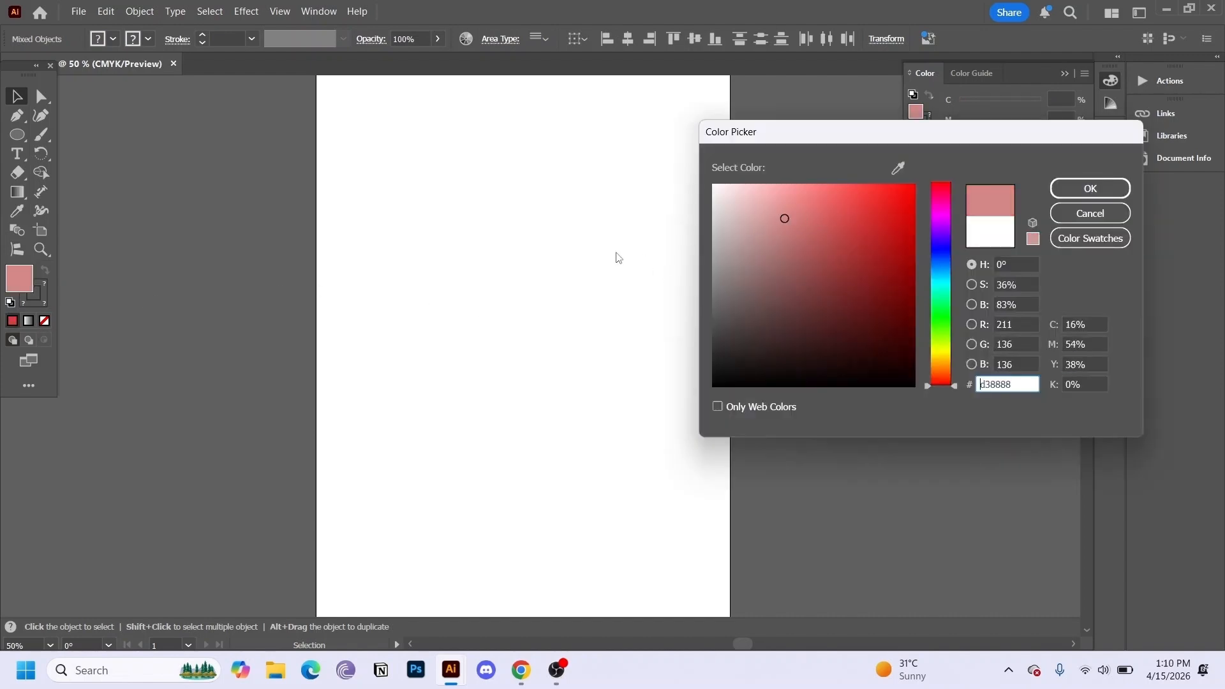
left_click(1118, 189)
left_click(861, 319)
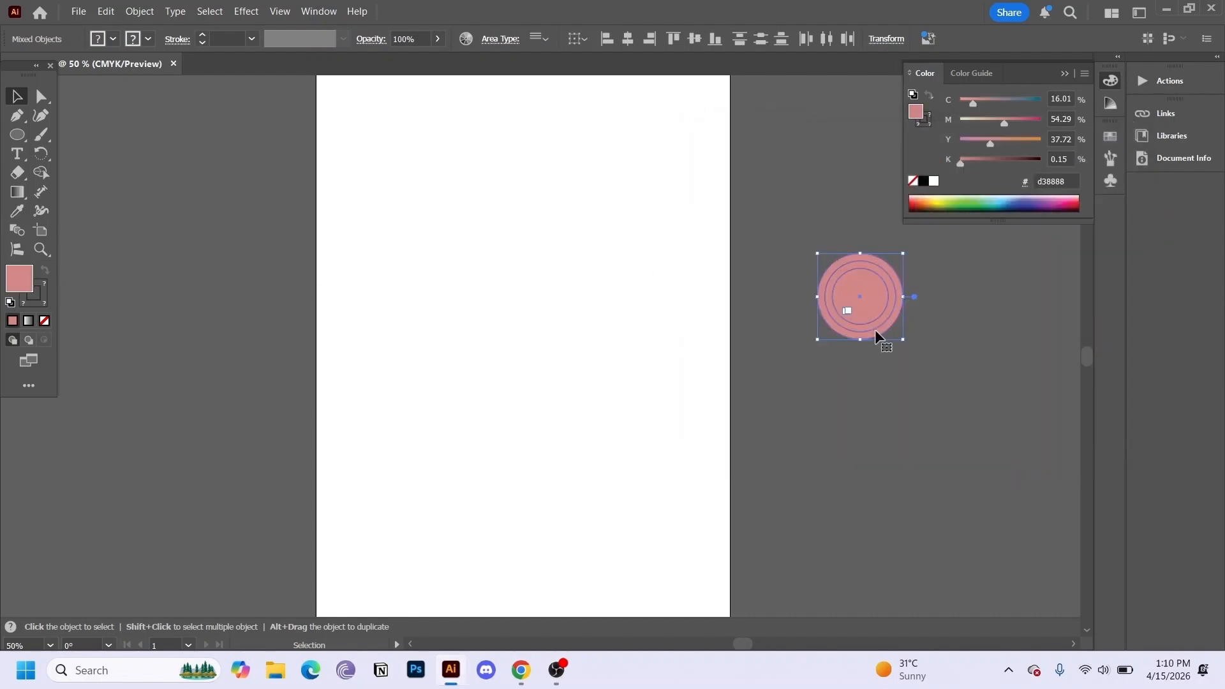
left_click(794, 433)
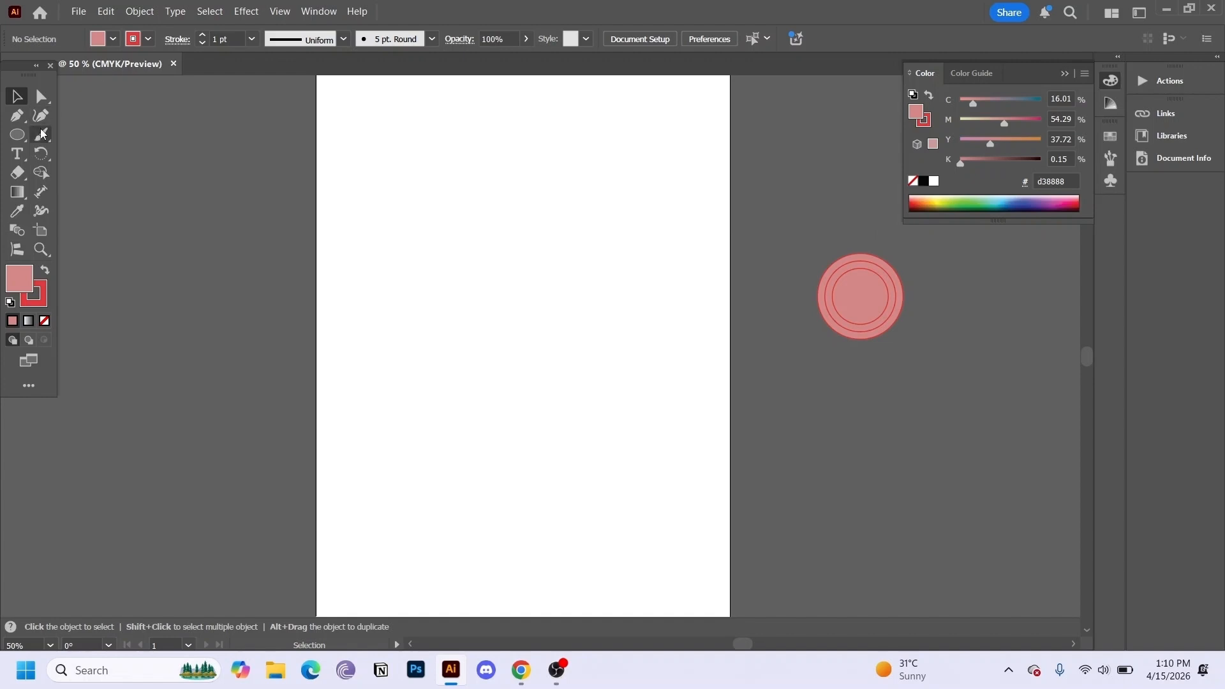
Draw an open S-shaped curve across the middle of the artboard with the Pen tool and remove its fill
left_click(16, 116)
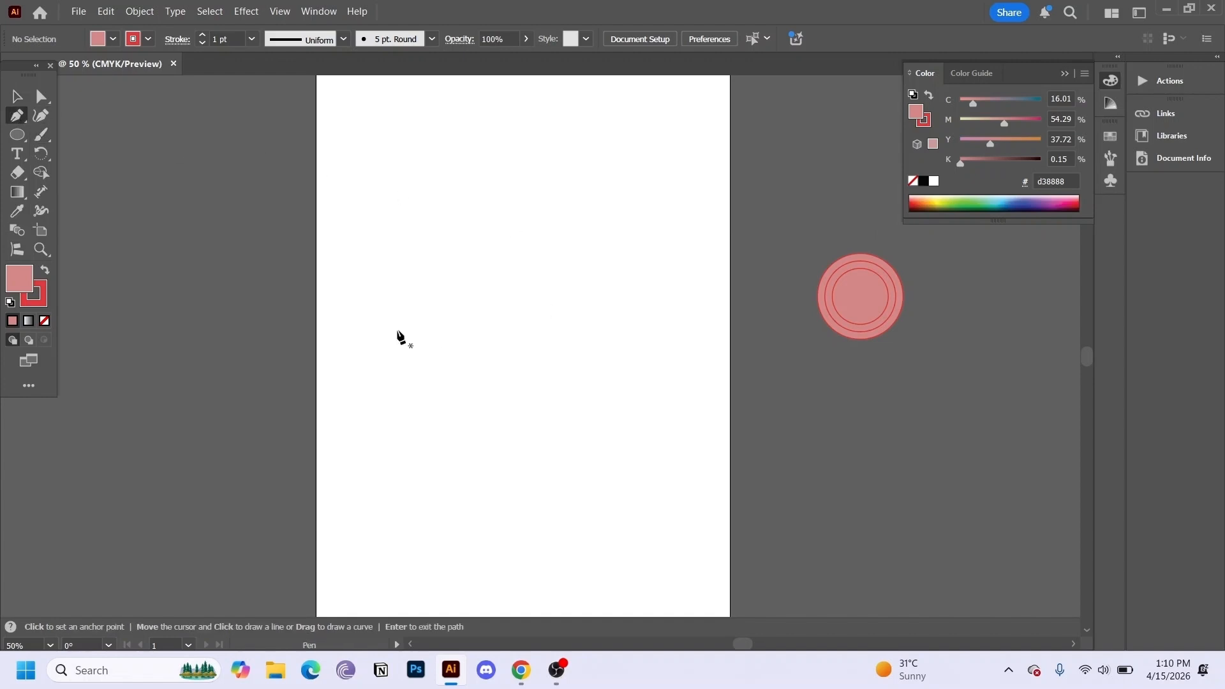
left_click(400, 389)
left_click_drag(505, 339, 561, 342)
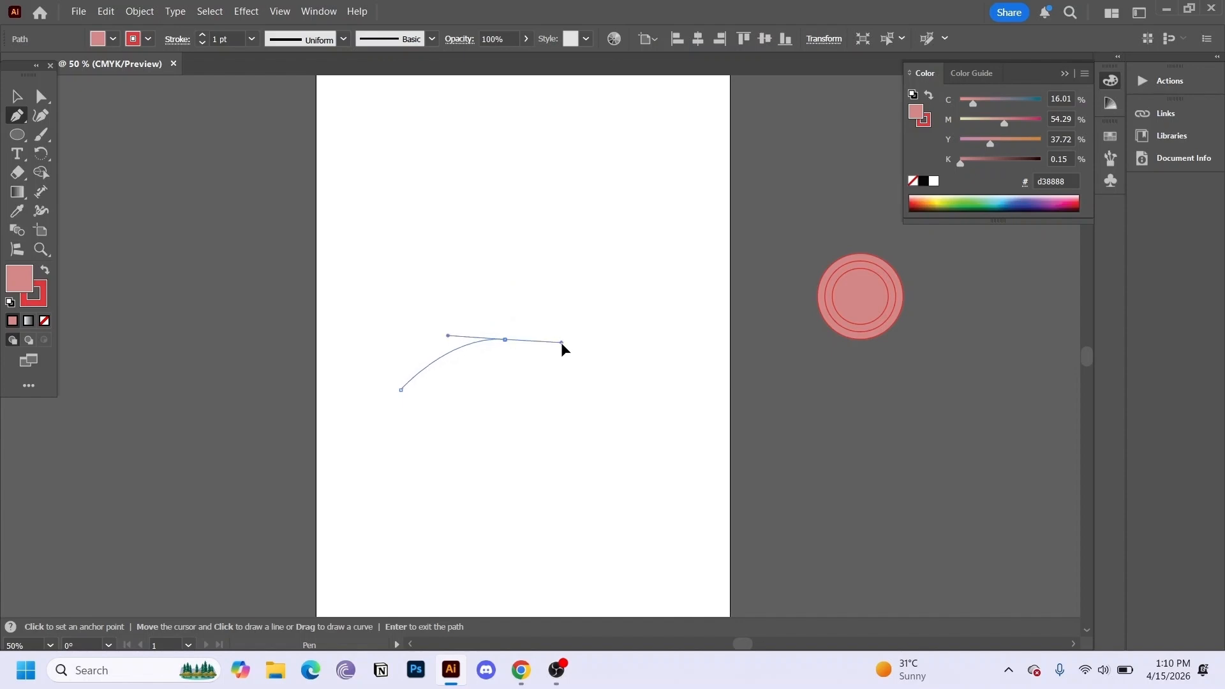
left_click(584, 313)
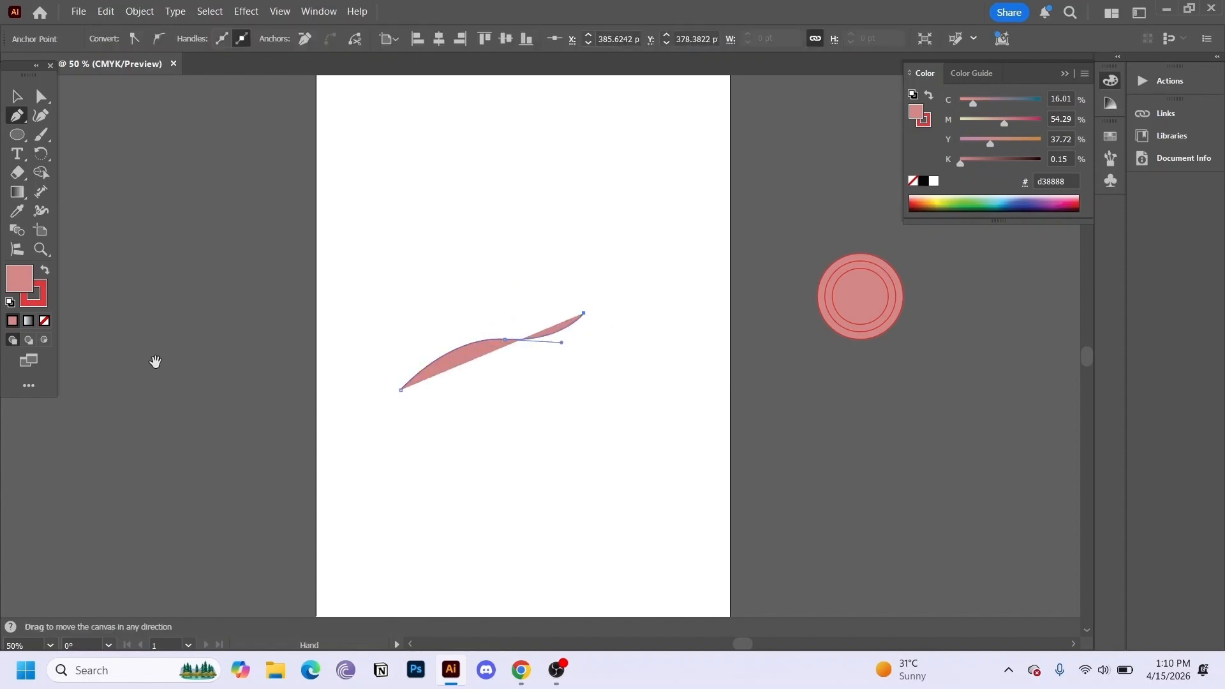
left_click(45, 321)
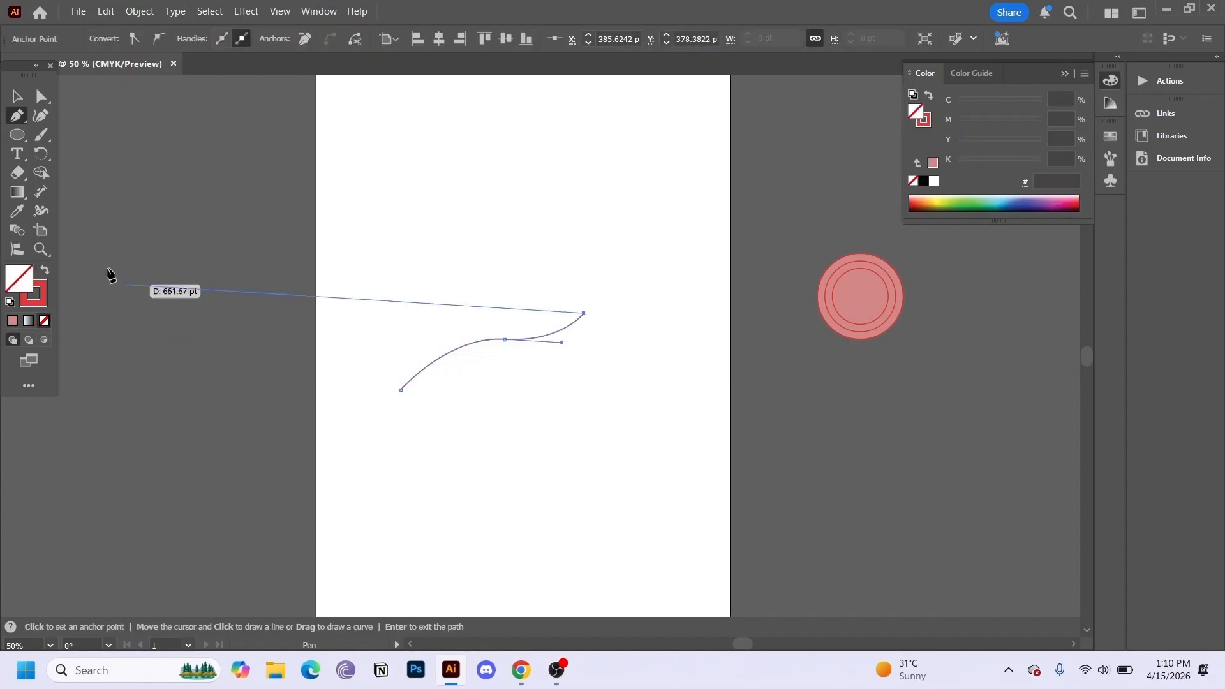
Move the S-shaped curve slightly higher on the artboard and keep it selected
left_click(17, 97)
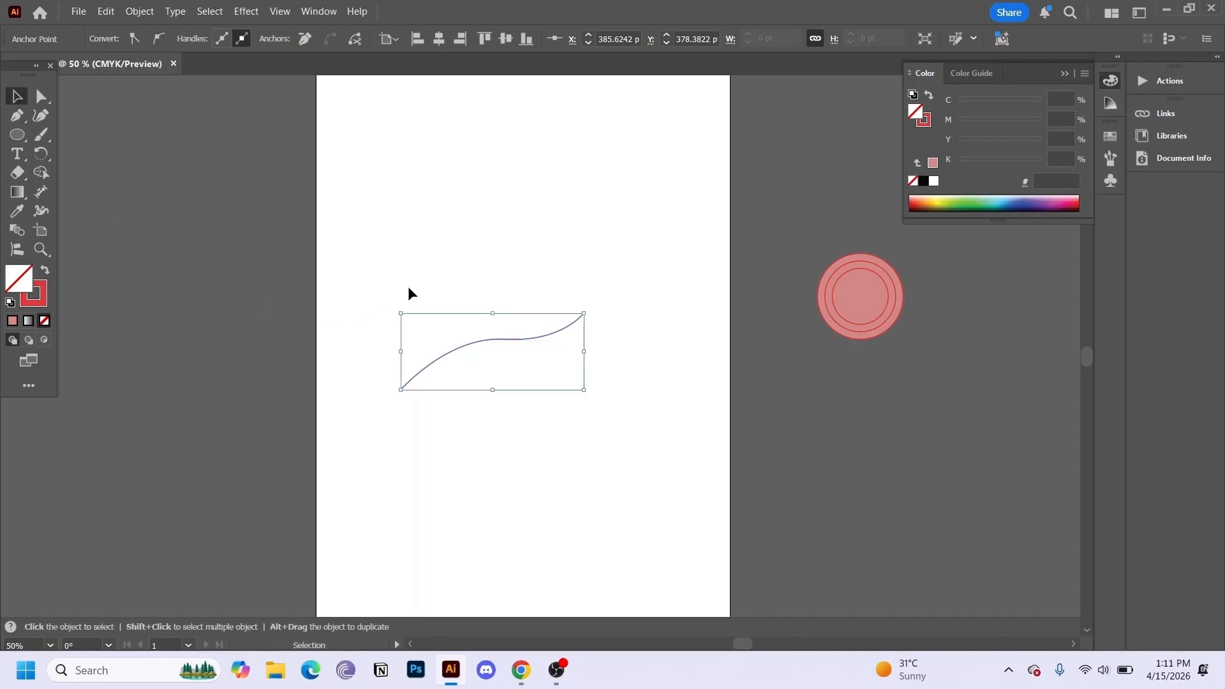
left_click(504, 396)
mouse_move(489, 339)
left_mouse_down()
mouse_move(495, 287)
mouse_move(482, 320)
left_mouse_up()
left_click(515, 392)
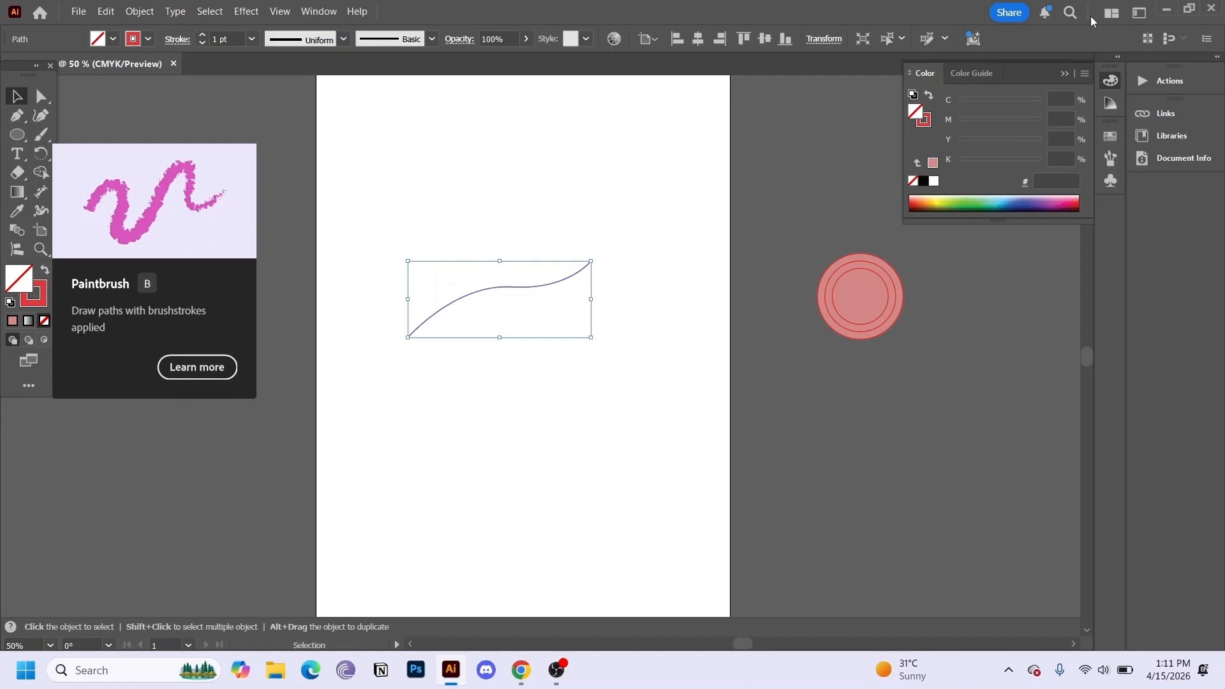
Search for "stroke" and open the full stroke options for the selected curve
left_click(1071, 12)
type("s")
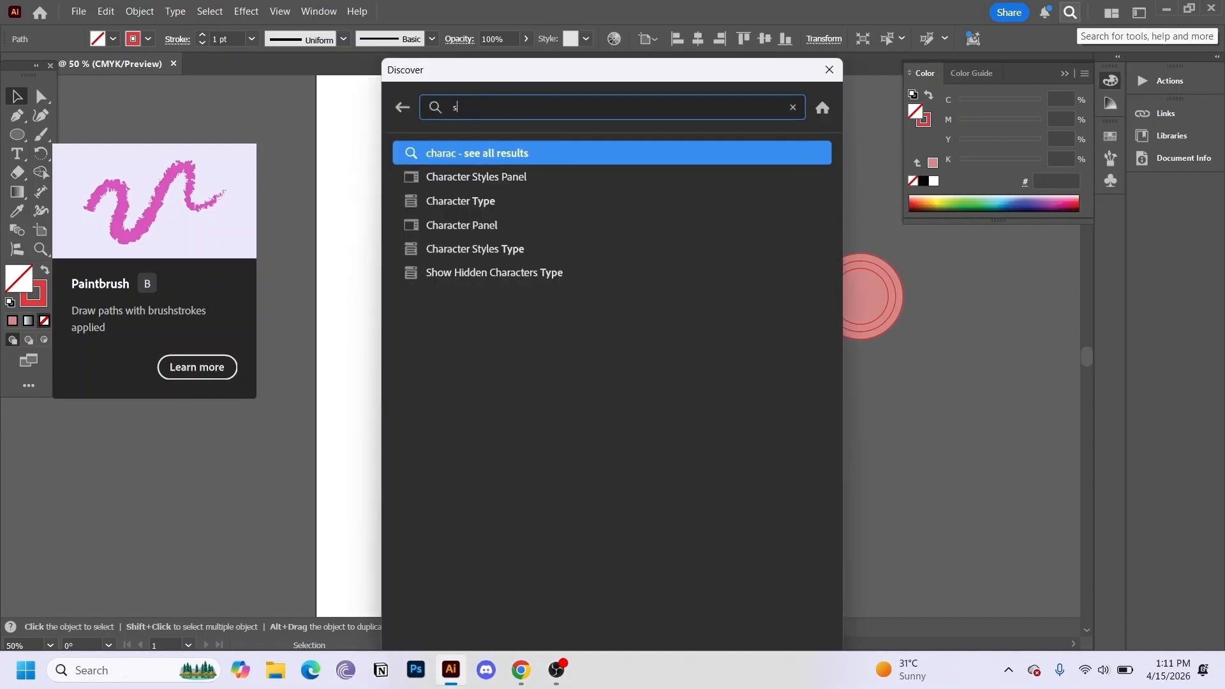
type("troke")
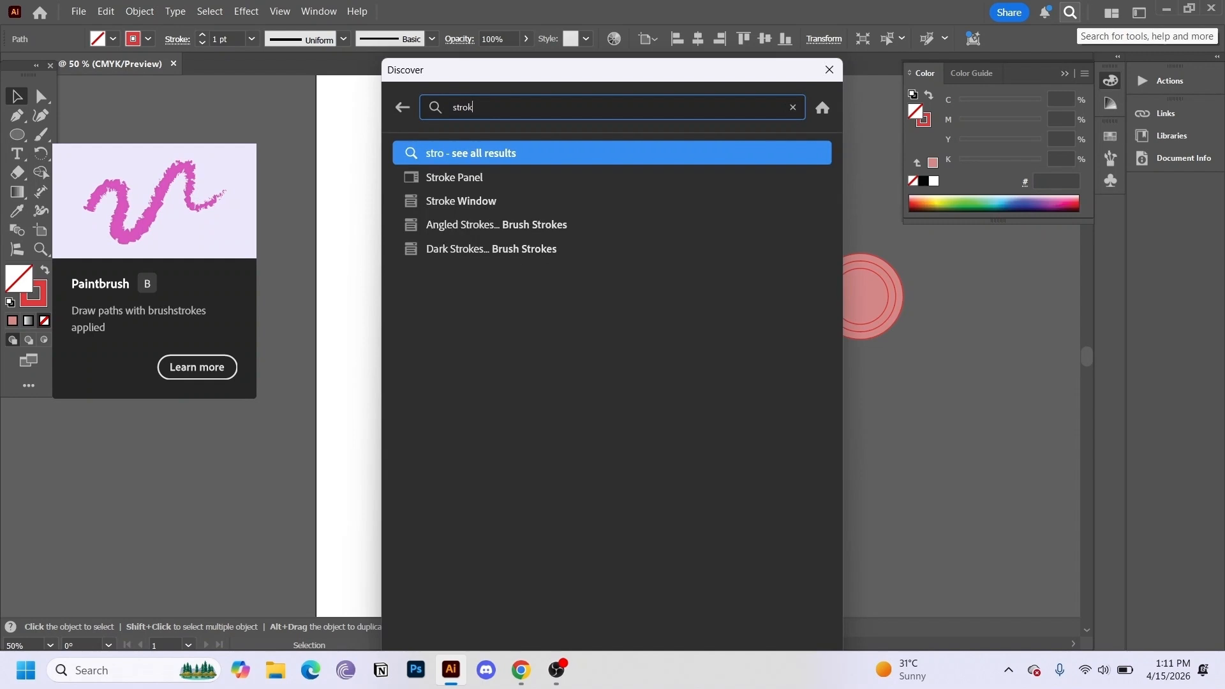
left_click(466, 178)
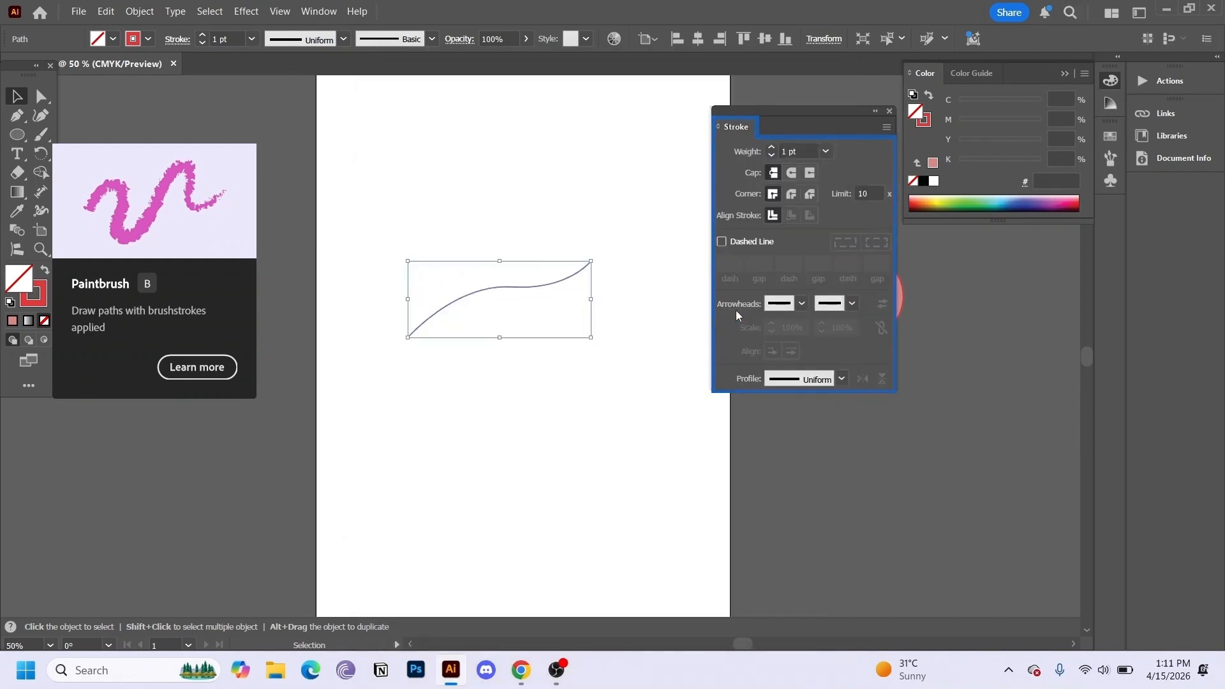
Give the curve Arrow 1 at one end and a feathered tail at the other, swapped so the tail sits at the start
left_click(802, 304)
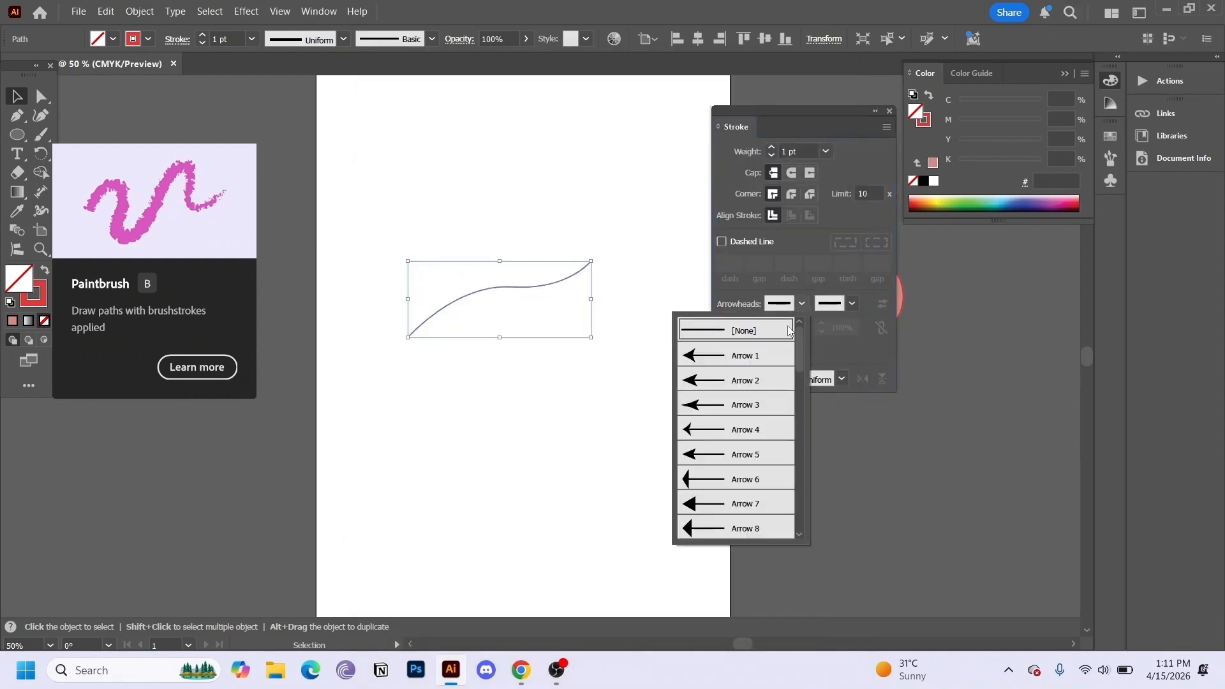
left_click(743, 351)
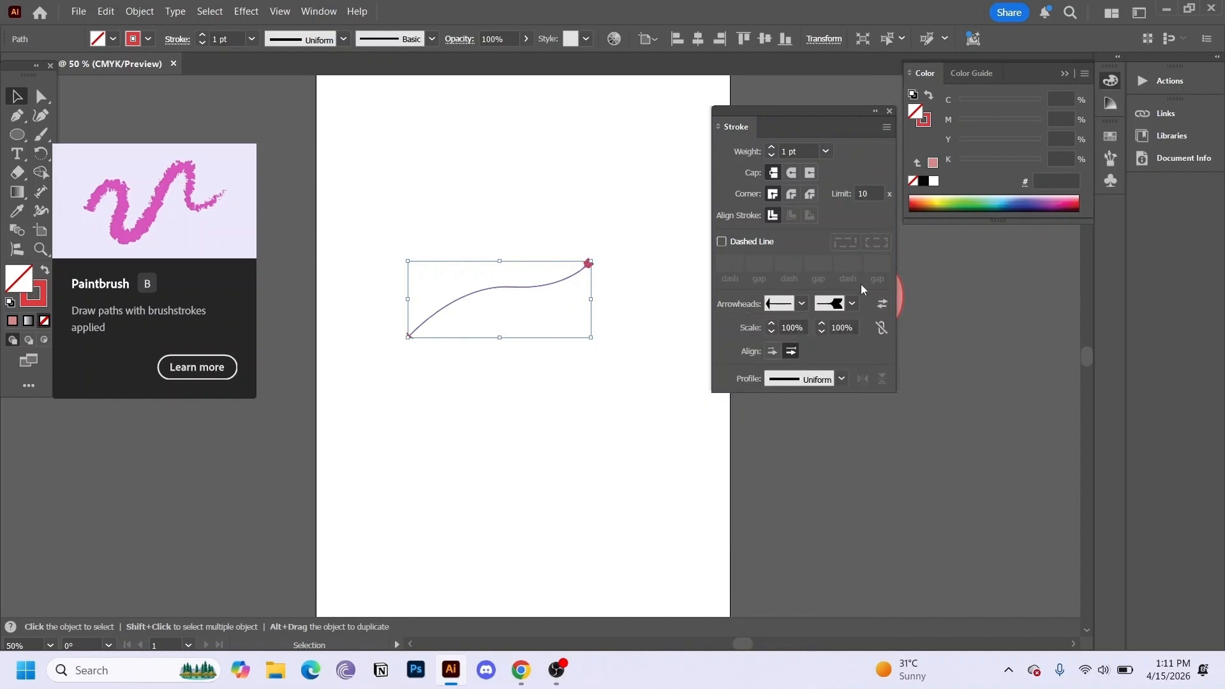
left_click(803, 304)
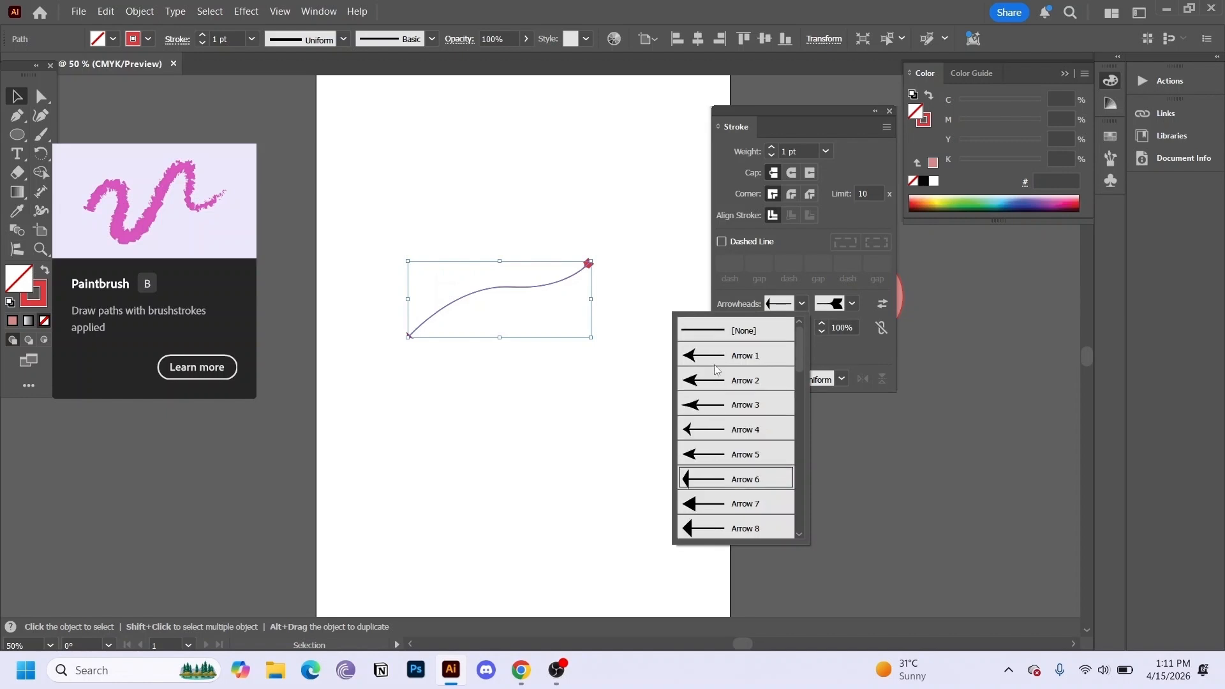
left_click(720, 357)
left_click(882, 304)
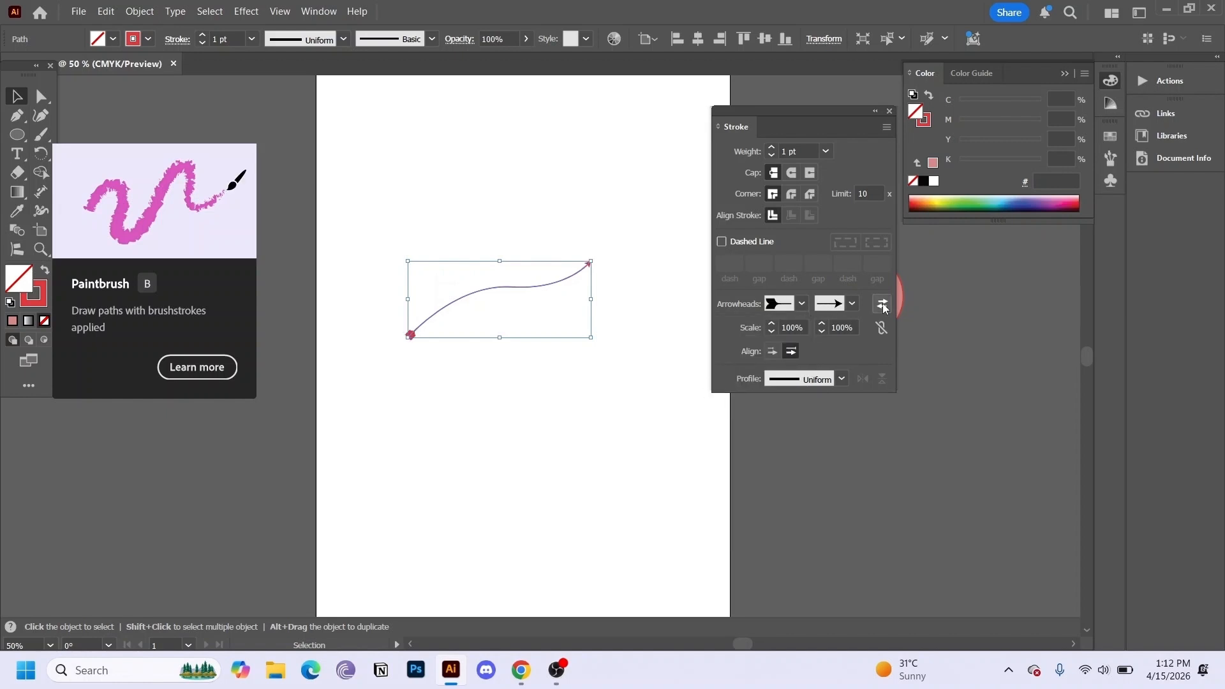
left_click(883, 303)
left_click(882, 303)
Scale the start arrowhead to 186% and the end arrowhead to 224%, and clear the selection
scroll(801, 338, "up", 1)
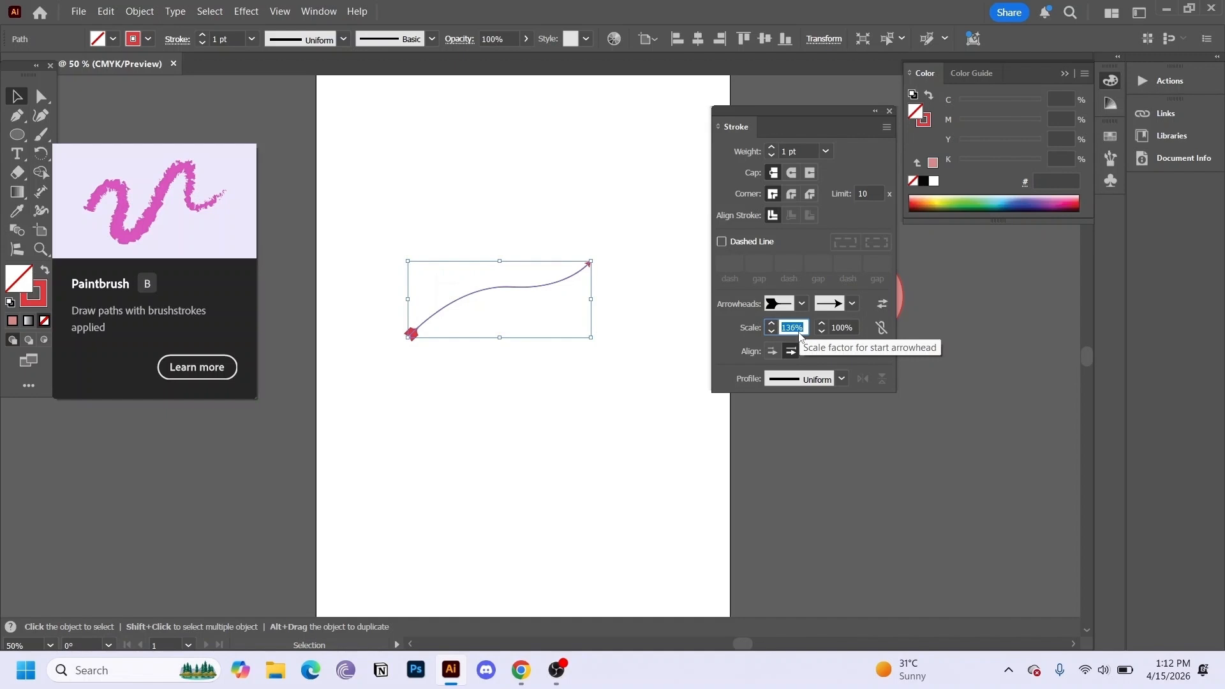
scroll(800, 338, "up", 9)
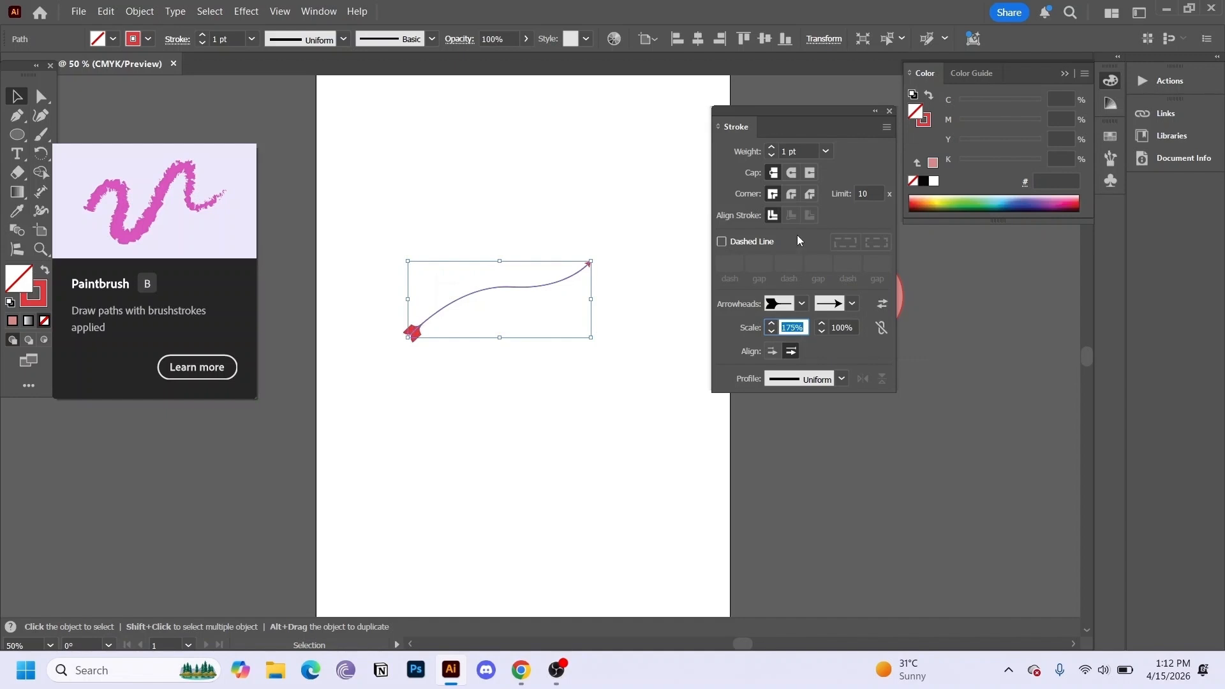
scroll(853, 326, "up", 1)
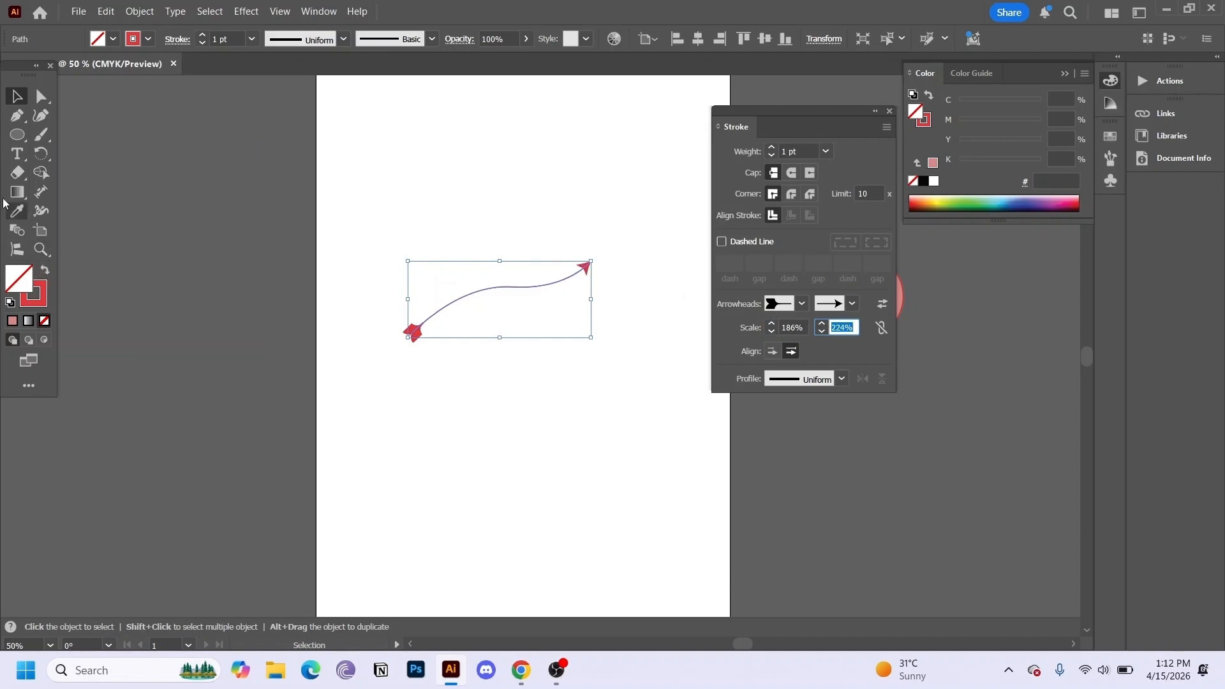
left_click(391, 246)
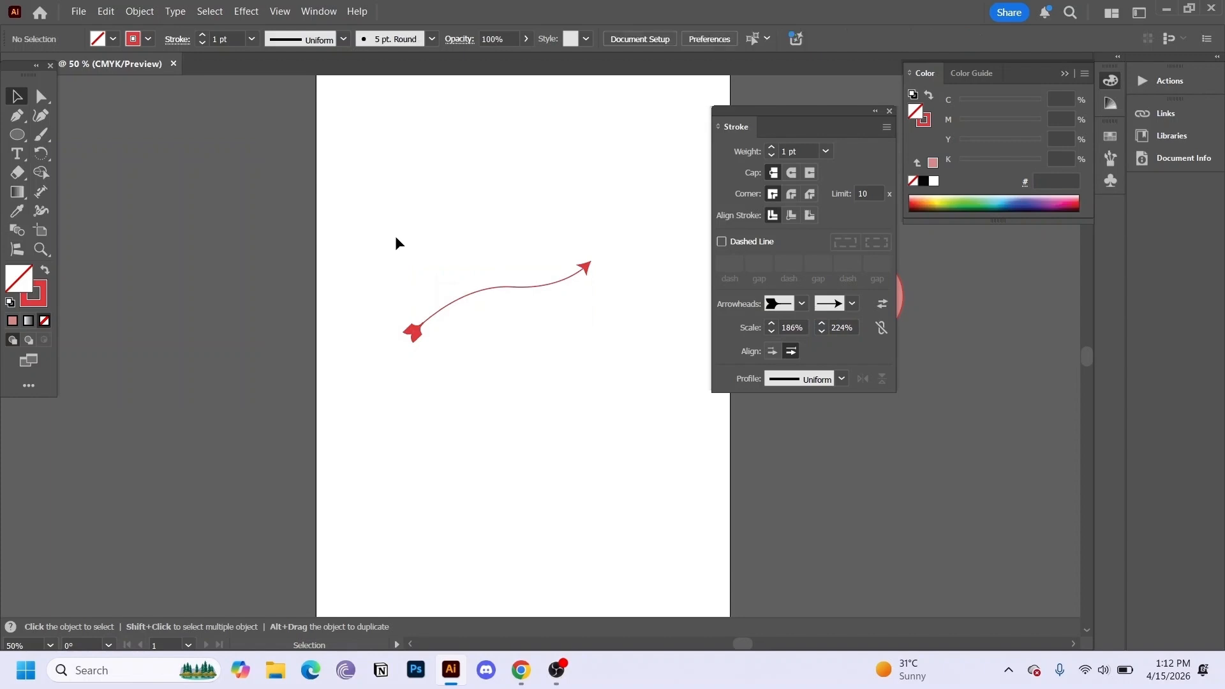
Scale the curved arrow down proportionally to a little over half its width, keeping its lower-left end in place
left_click_drag(395, 236, 536, 336)
left_click_drag(592, 260, 510, 259)
left_click(517, 286)
left_click_drag(431, 258, 496, 349)
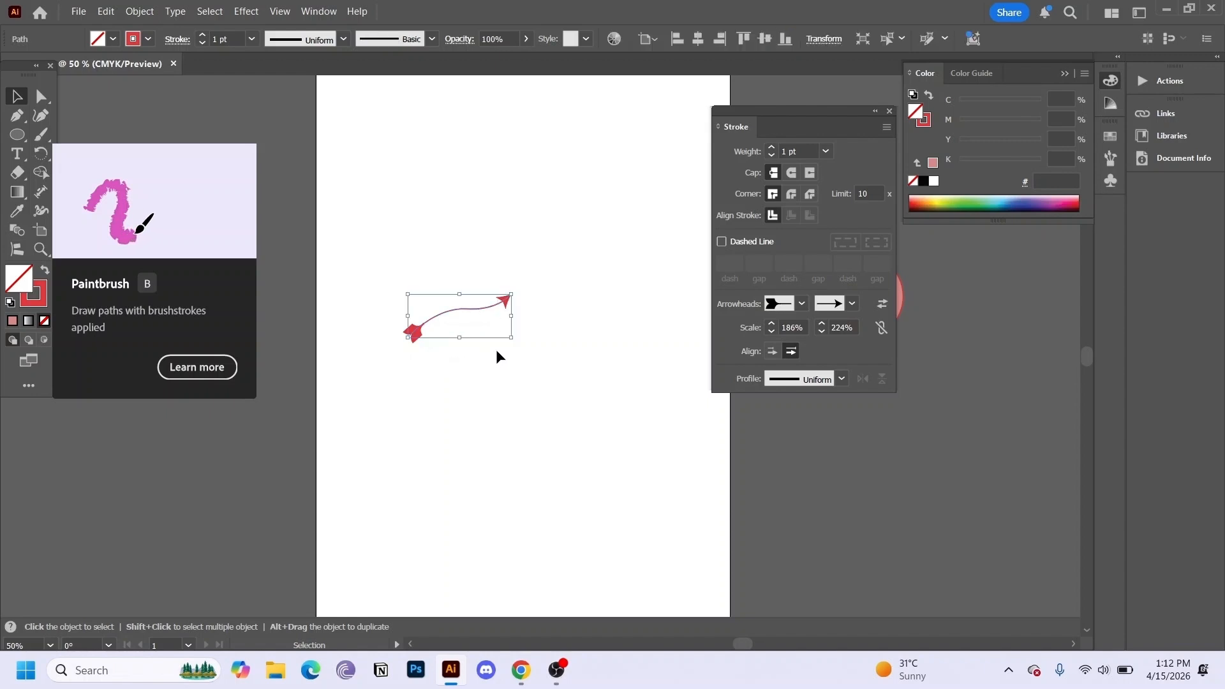
Swap the curve's start and end arrowheads back and forth, leaving Arrow 1 at the start
left_click(879, 304)
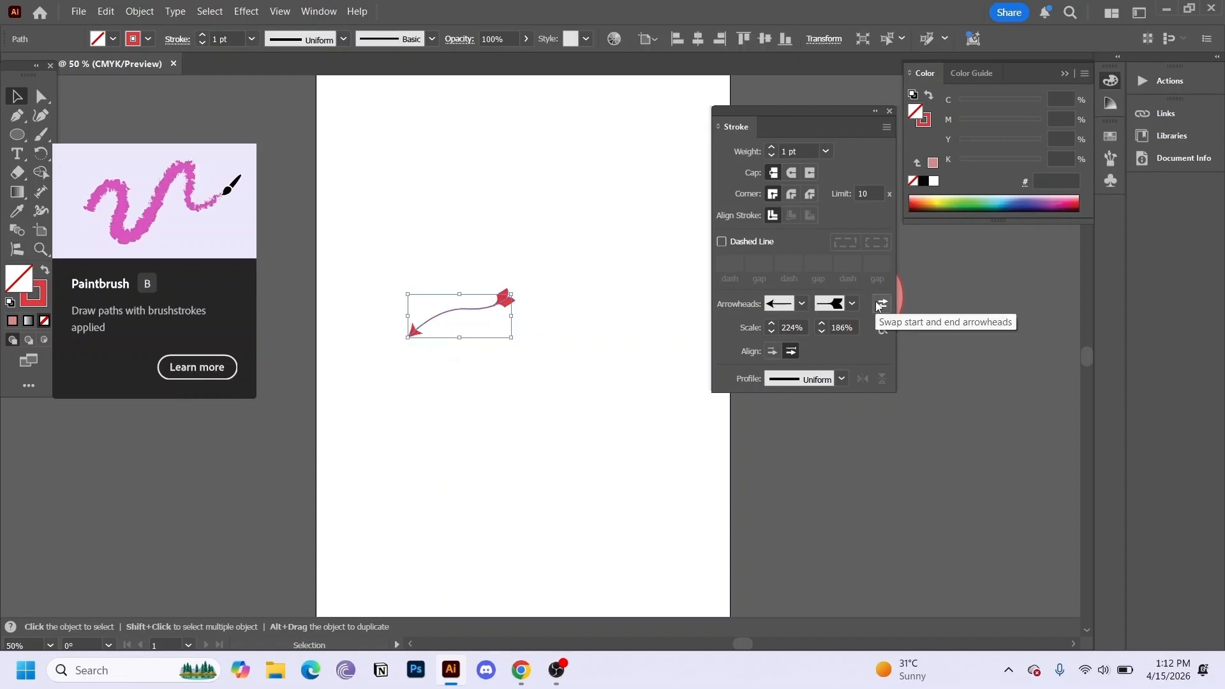
left_click(880, 304)
left_click(880, 304)
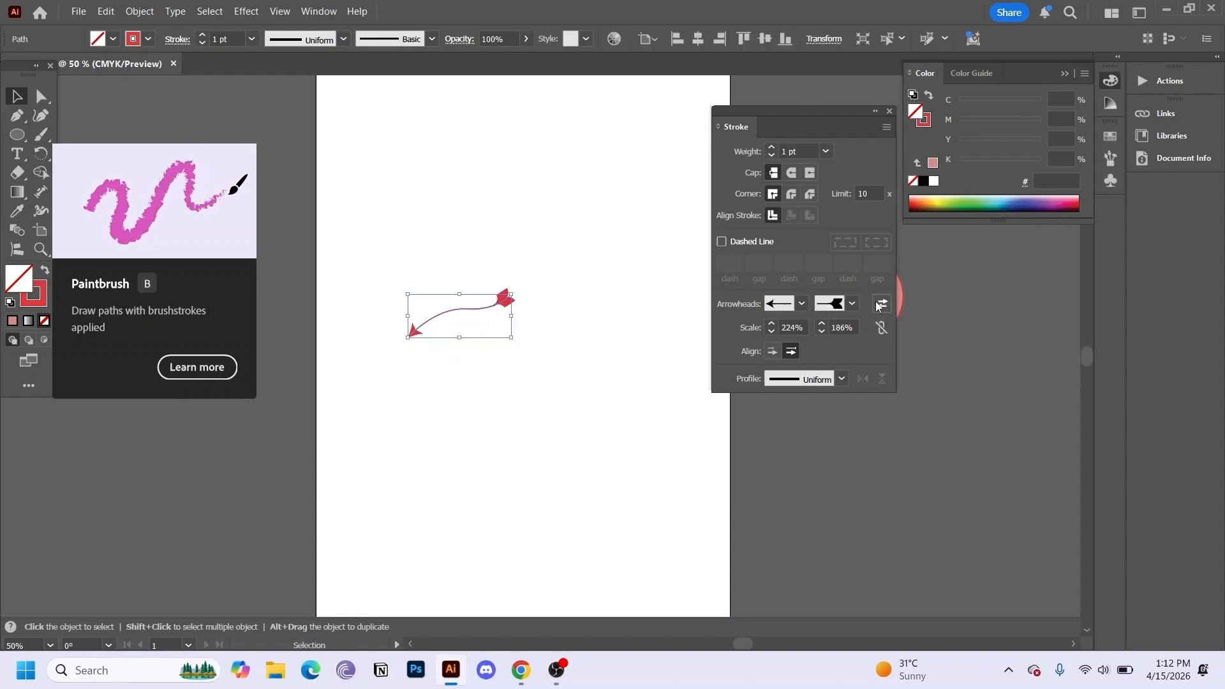
left_click(880, 304)
left_click(879, 304)
Reverse the curved arrow's path direction and move it off the artboard's left side
left_click(140, 12)
mouse_move(215, 282)
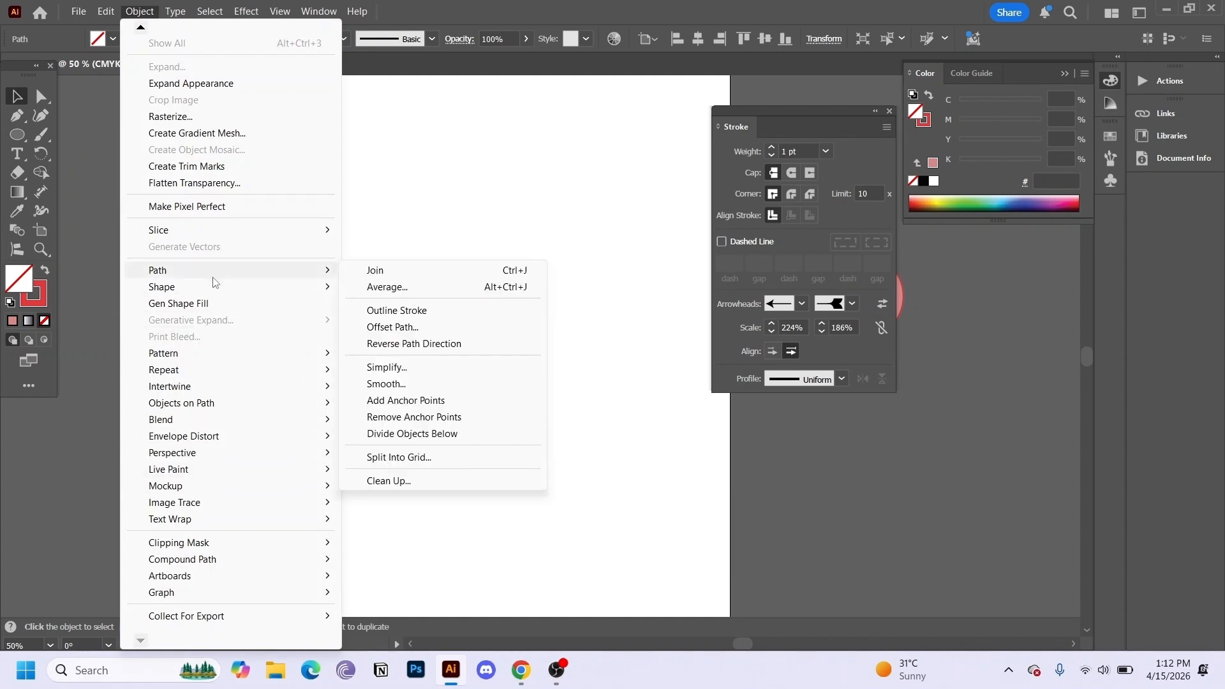
left_click(406, 345)
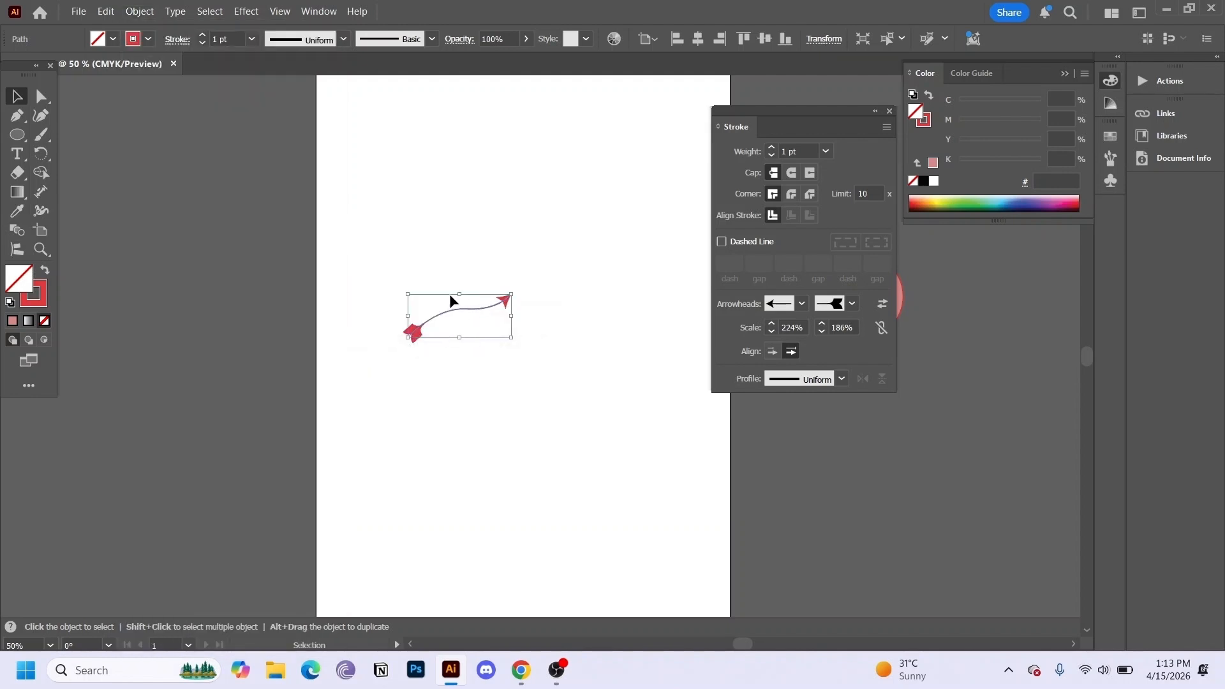
left_click_drag(451, 295, 199, 148)
Draw an unfilled ellipse on the artboard and duplicate it down and to the right so the two overlap
left_click(17, 132)
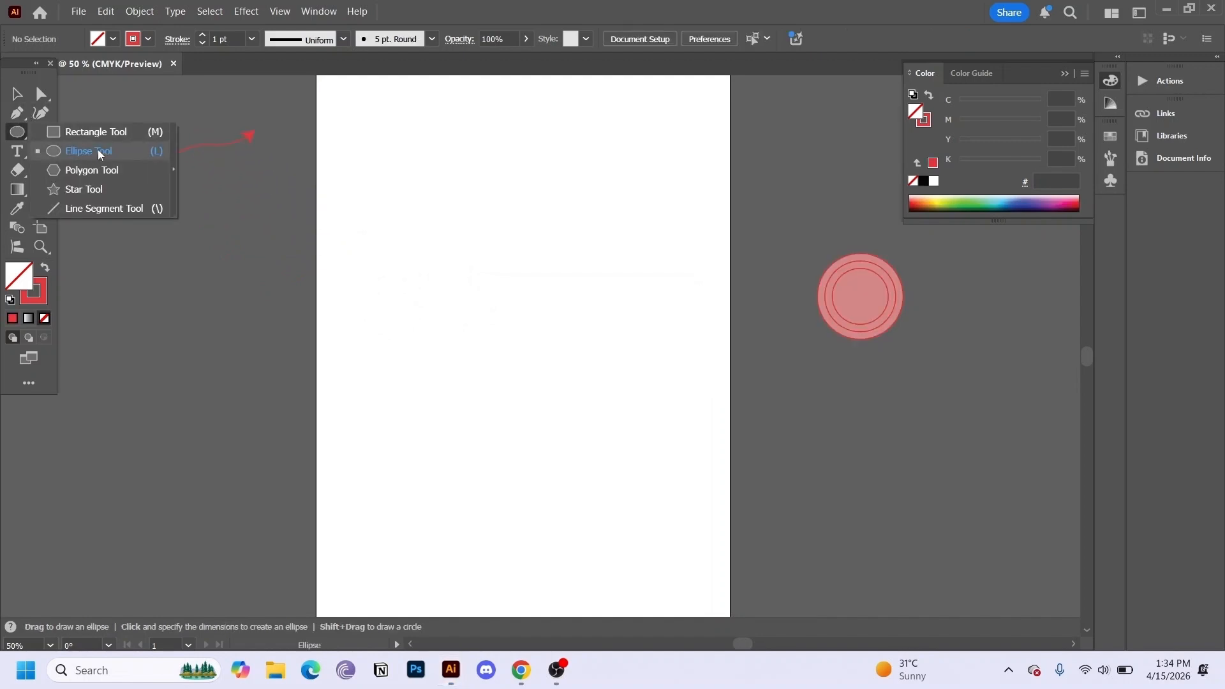
left_click(99, 153)
left_click_drag(396, 205, 537, 336)
key("v")
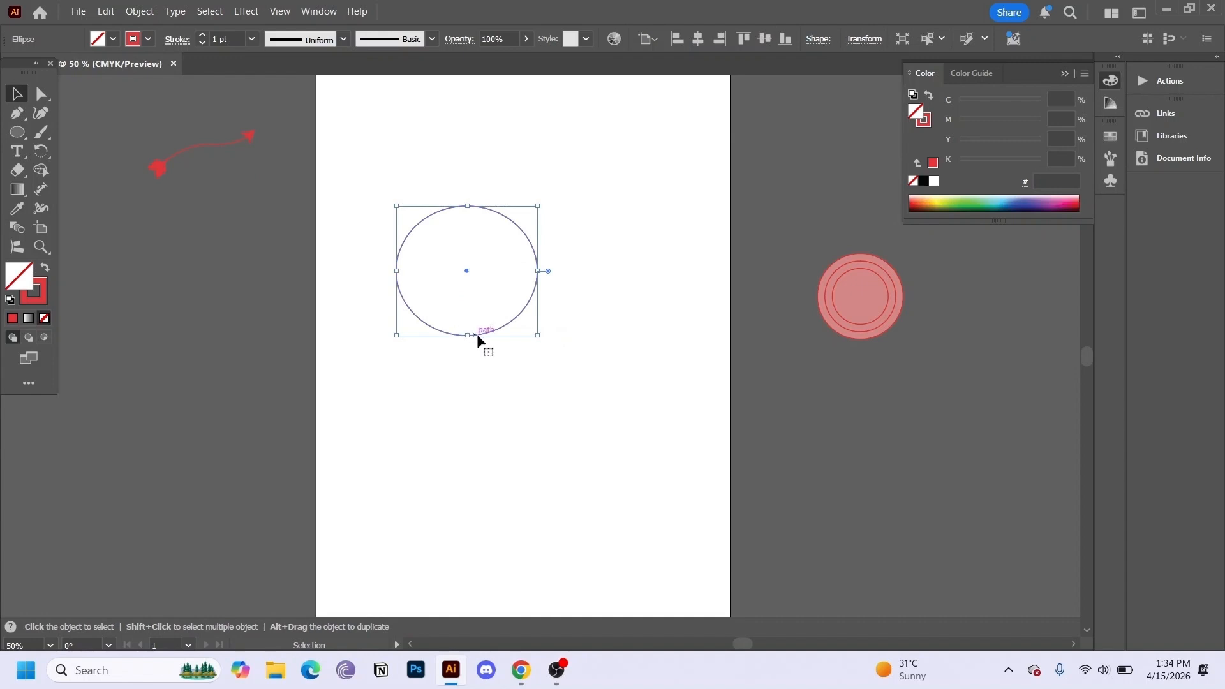
left_click_drag(477, 334, 518, 387)
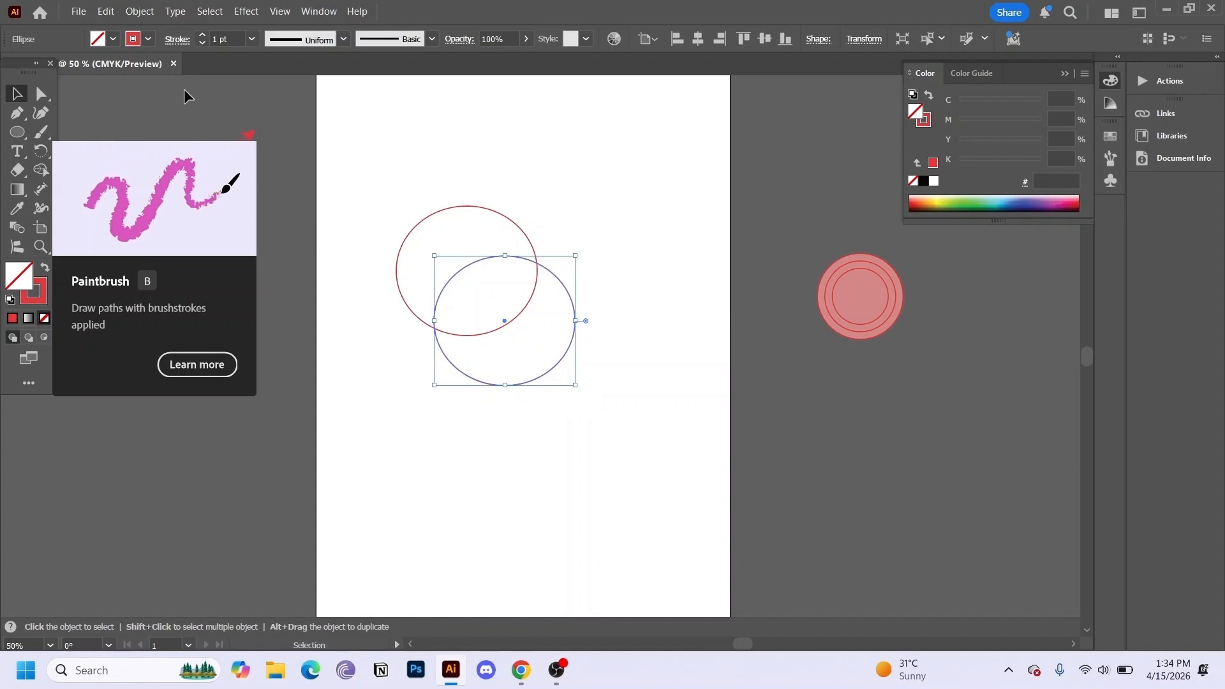
Draw a diagonal line across both overlapping ellipses and use it to divide the objects below
left_click_drag(19, 132, 76, 209)
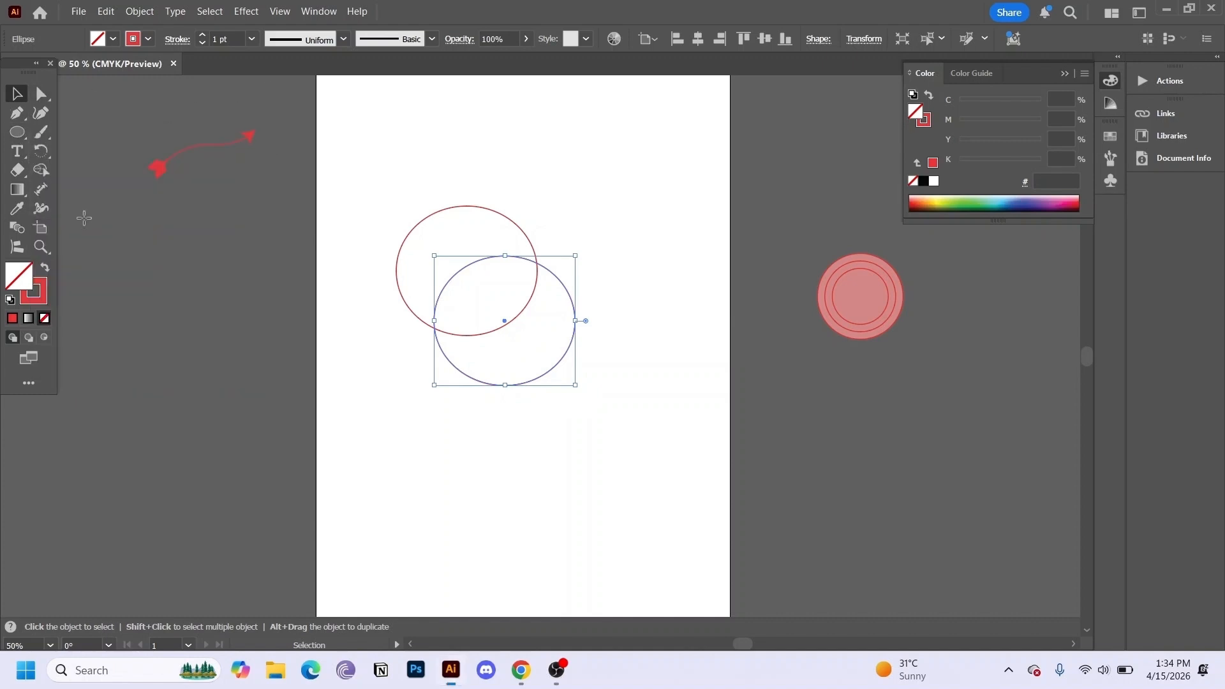
left_click_drag(386, 177, 635, 461)
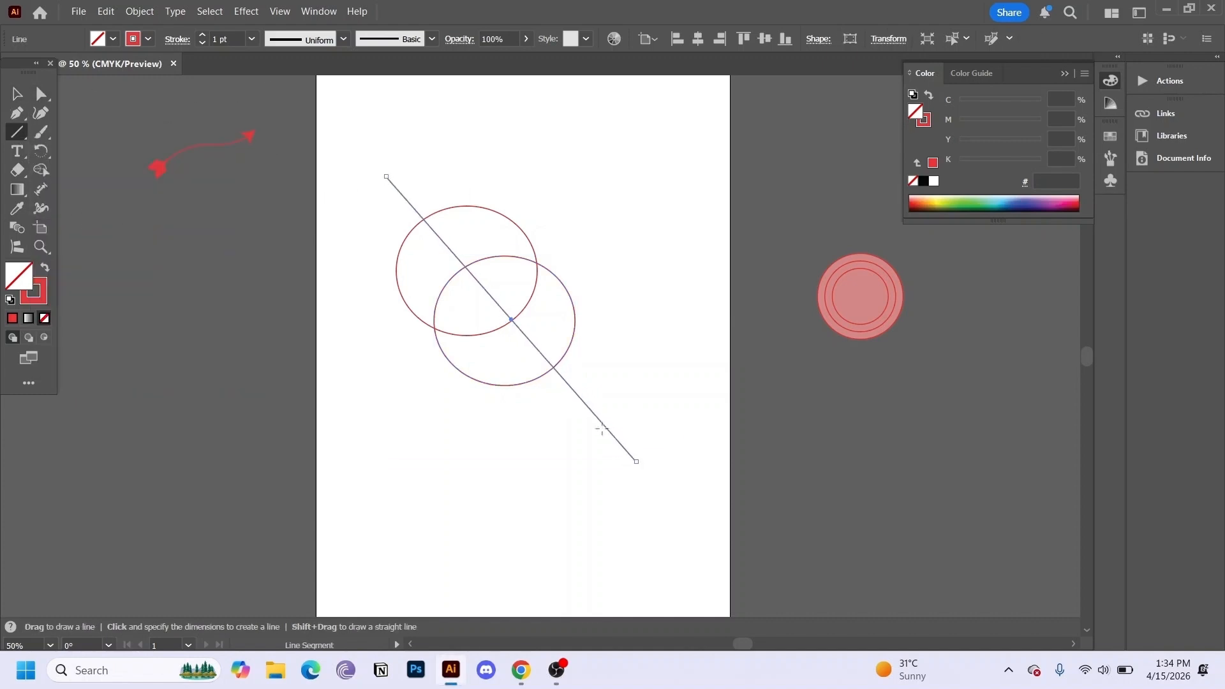
left_click(16, 94)
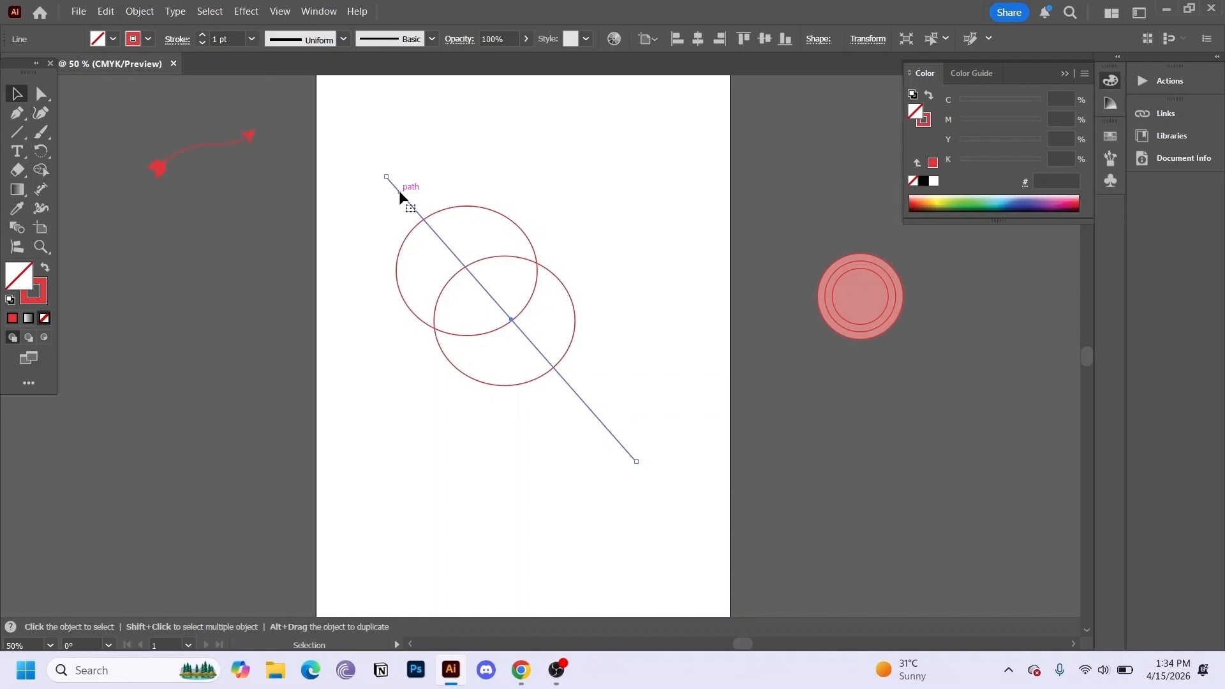
left_click(140, 11)
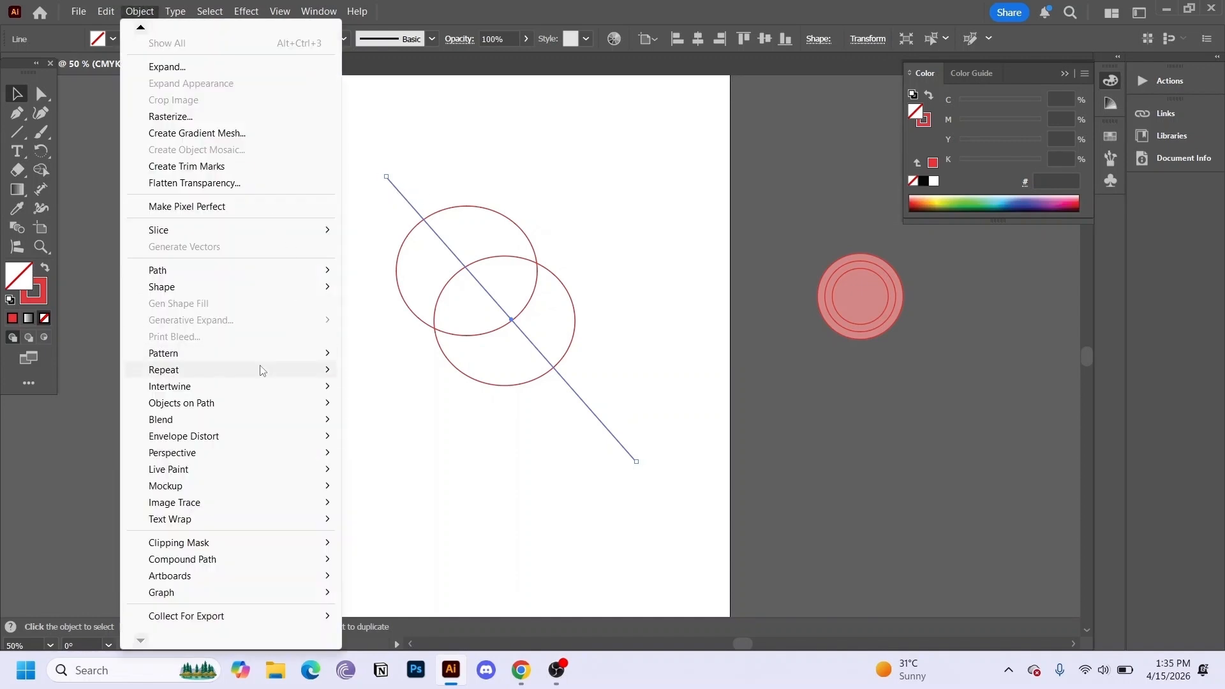
mouse_move(252, 274)
left_click(415, 440)
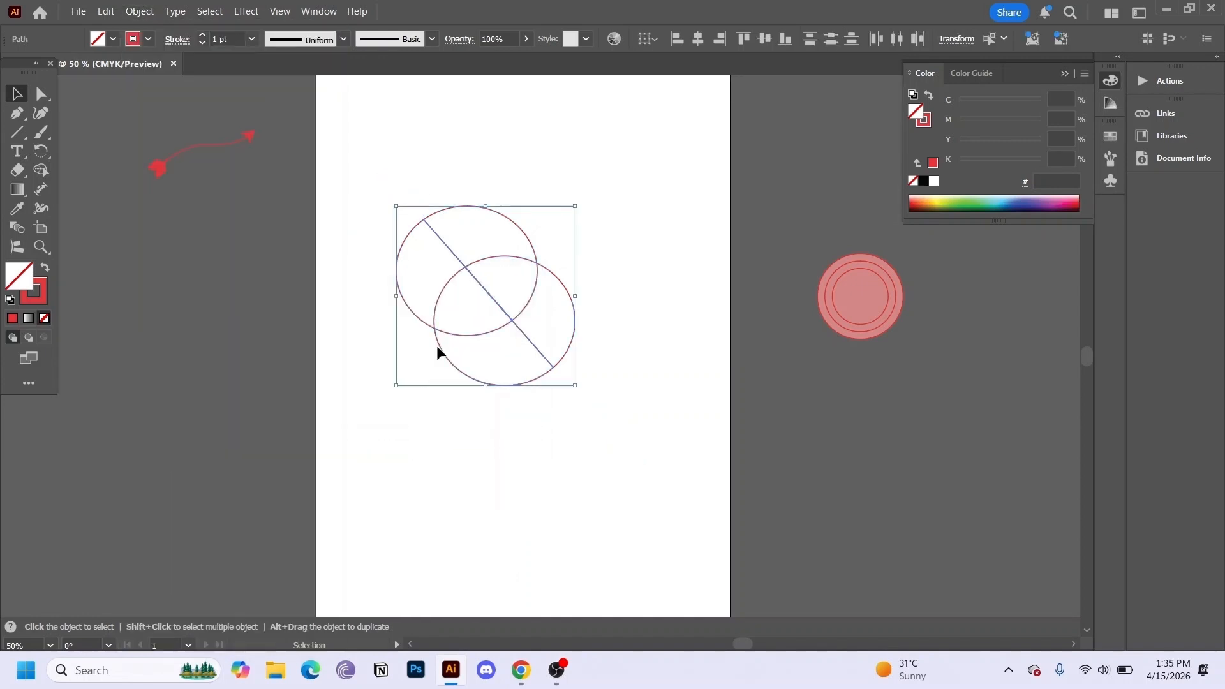
Pull the upper-right half of the first ellipse away from the other divided pieces
left_click(569, 159)
left_click(507, 219)
left_click_drag(507, 218, 538, 183)
left_click(555, 302)
left_click(561, 294)
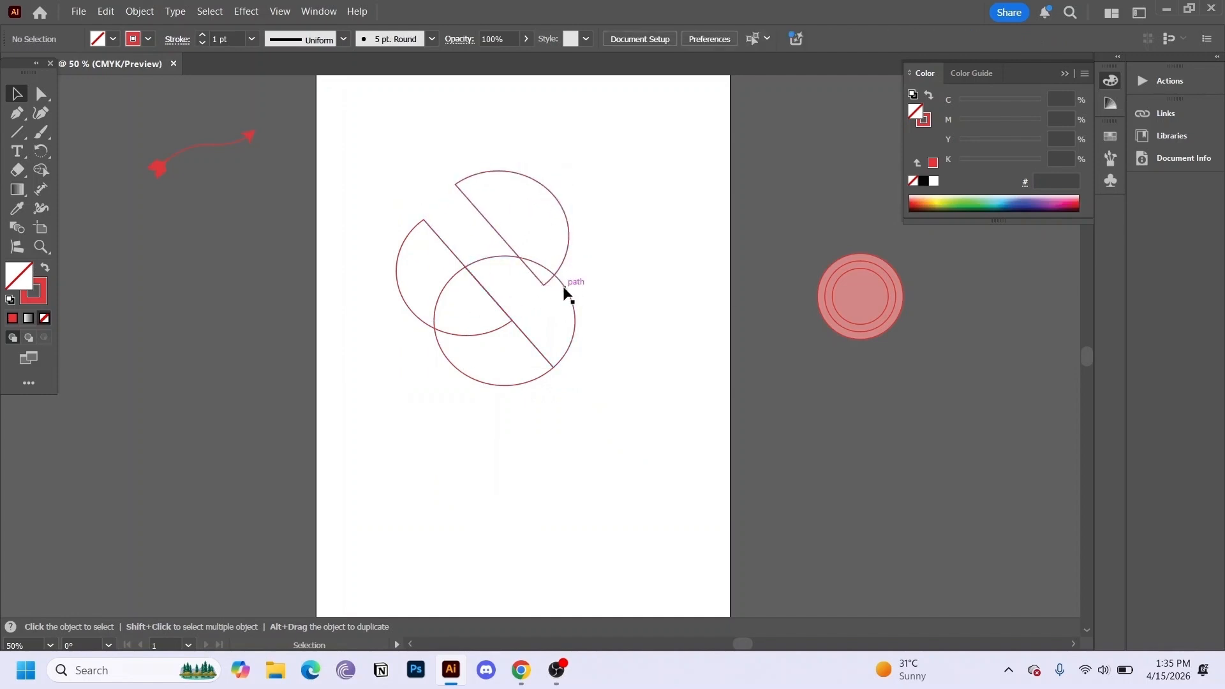
Move the remaining divided ellipse halves outward so that all four pieces are pulled apart
left_click(561, 292)
left_click_drag(562, 292, 588, 282)
left_click(425, 222)
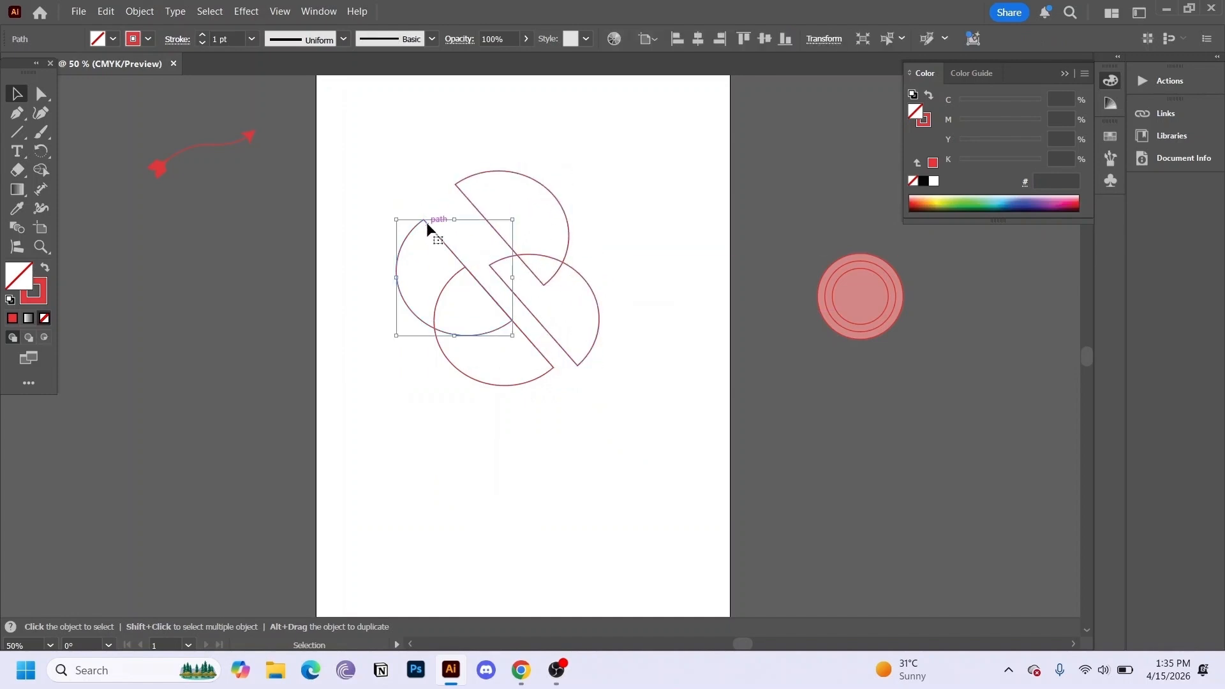
left_click(428, 253)
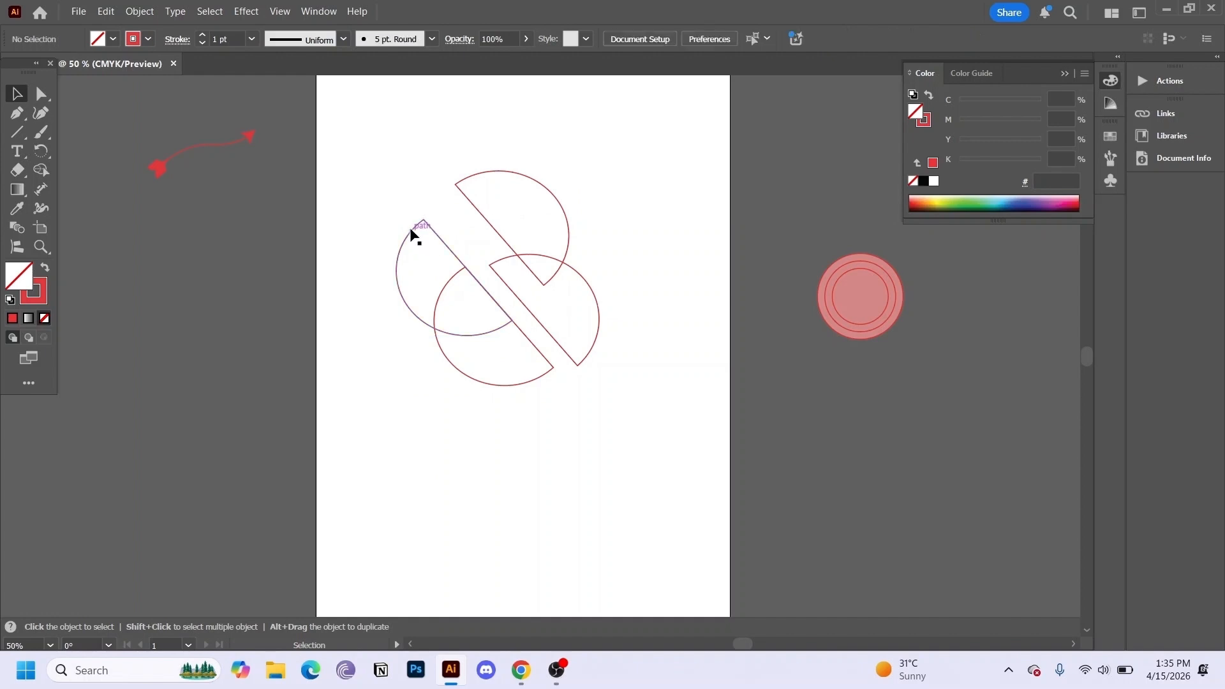
left_click_drag(411, 232, 400, 223)
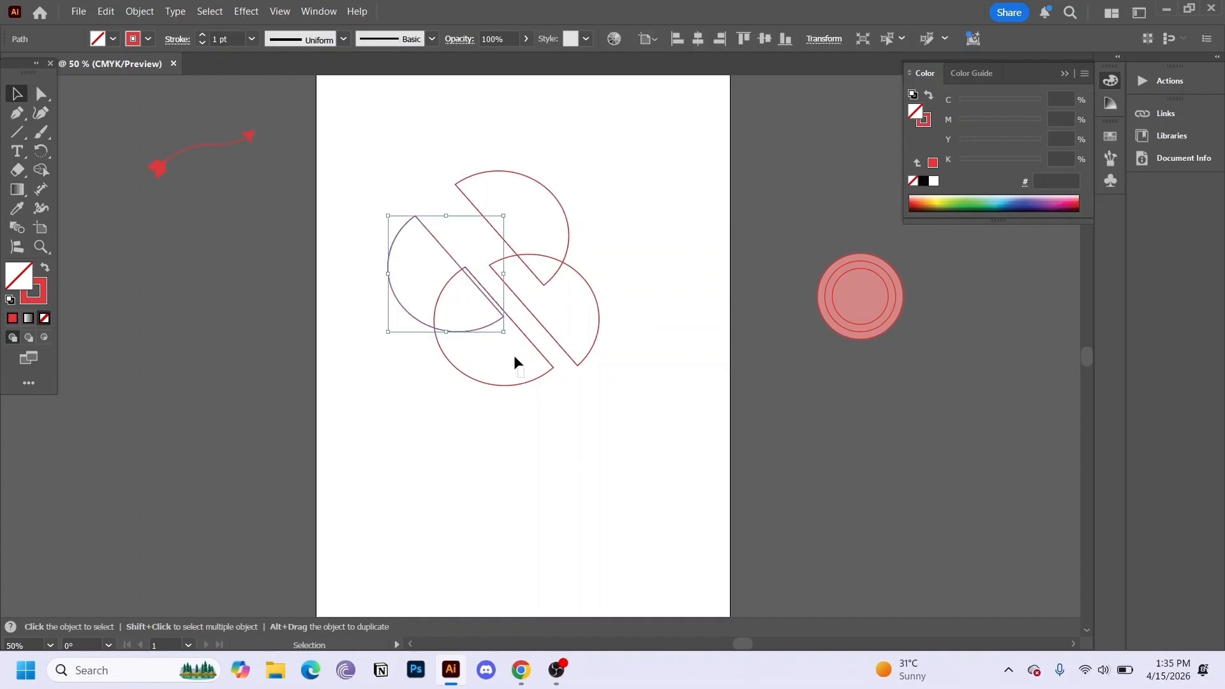
left_click(504, 375)
left_click_drag(502, 383, 509, 425)
left_click(561, 456)
Fill all four half-ellipse pieces with colour #c6abab and move them off the artboard's left side
left_click_drag(625, 140, 450, 418)
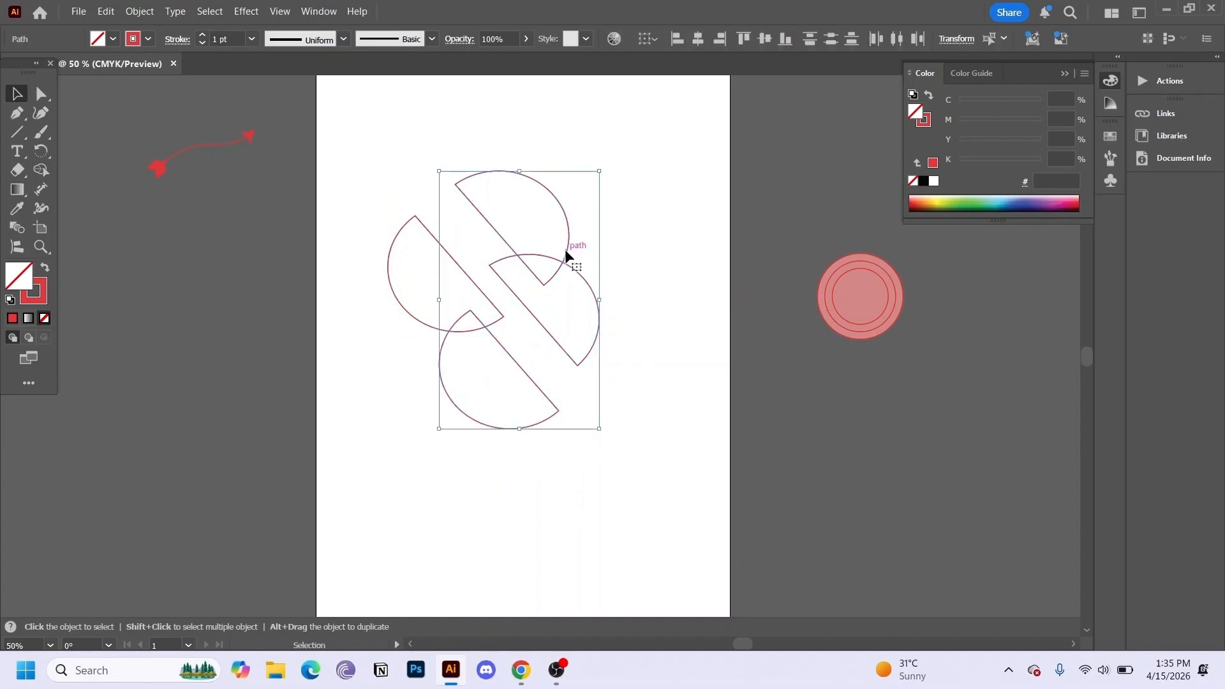
left_click_drag(480, 294, 644, 382)
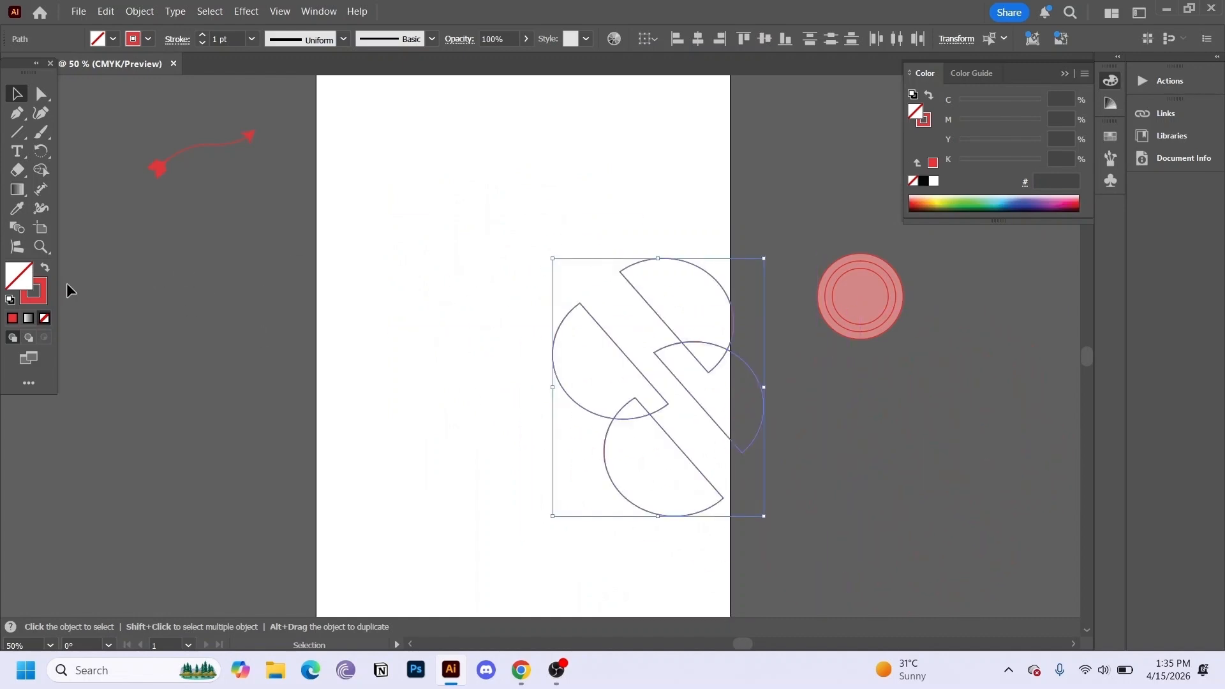
double_click(17, 281)
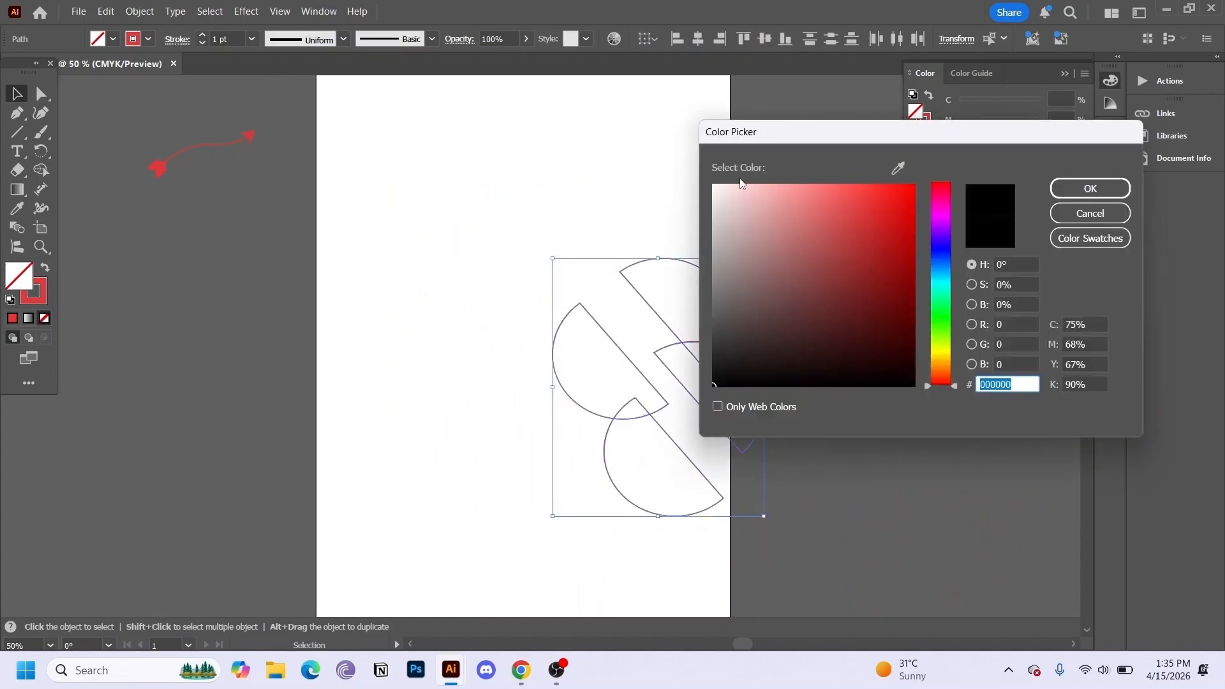
left_click_drag(744, 241, 739, 228)
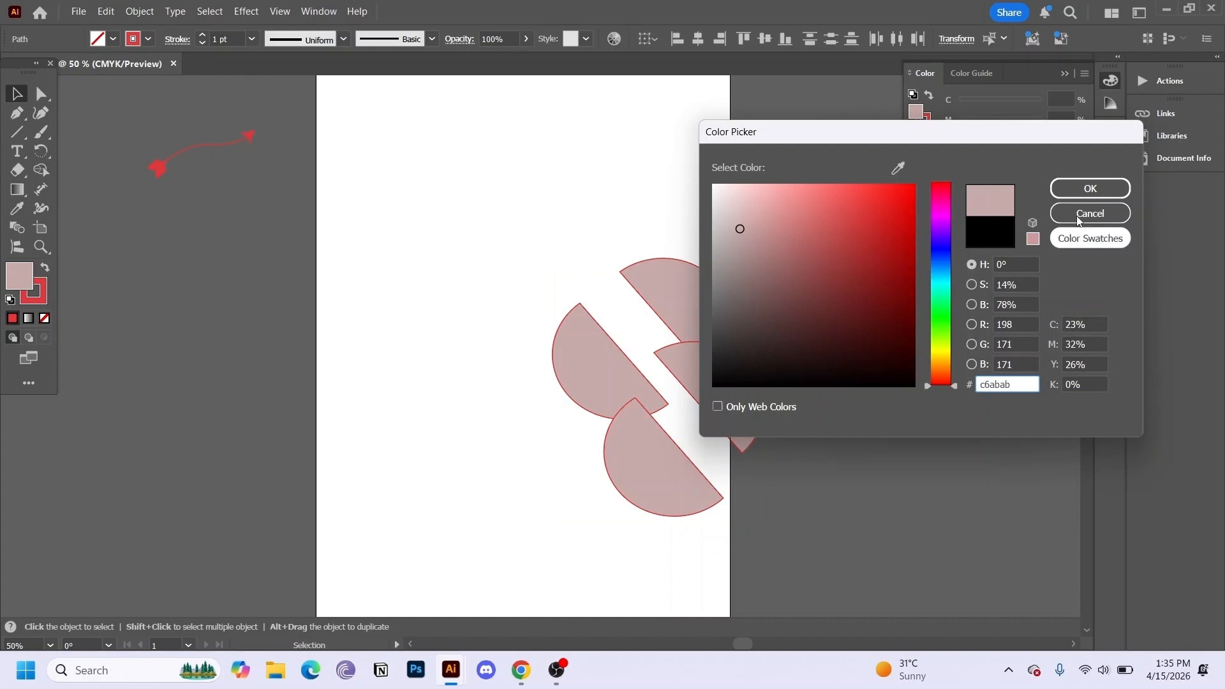
left_click(1090, 188)
left_click_drag(694, 305, 194, 278)
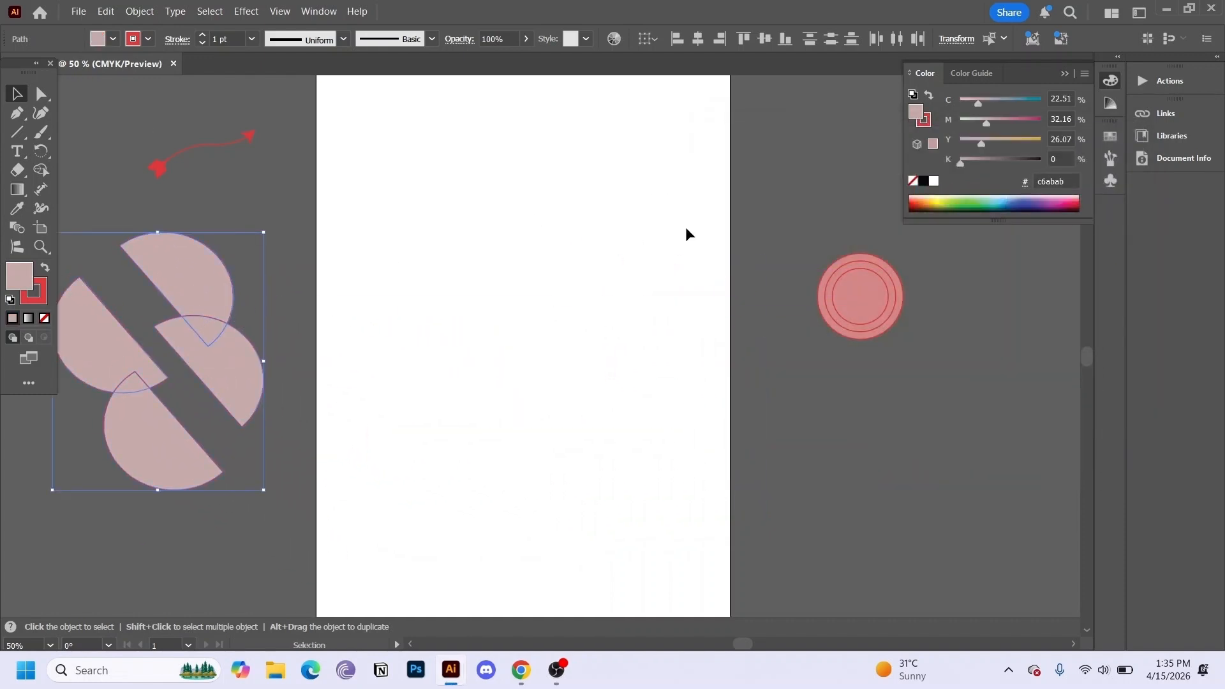
Draw a rectangle about 553 by 591 pt across most of the artboard and remove its fill
right_click(17, 134)
left_click(88, 133)
mouse_move(332, 125)
left_mouse_down()
mouse_move(429, 299)
mouse_move(717, 535)
left_mouse_up()
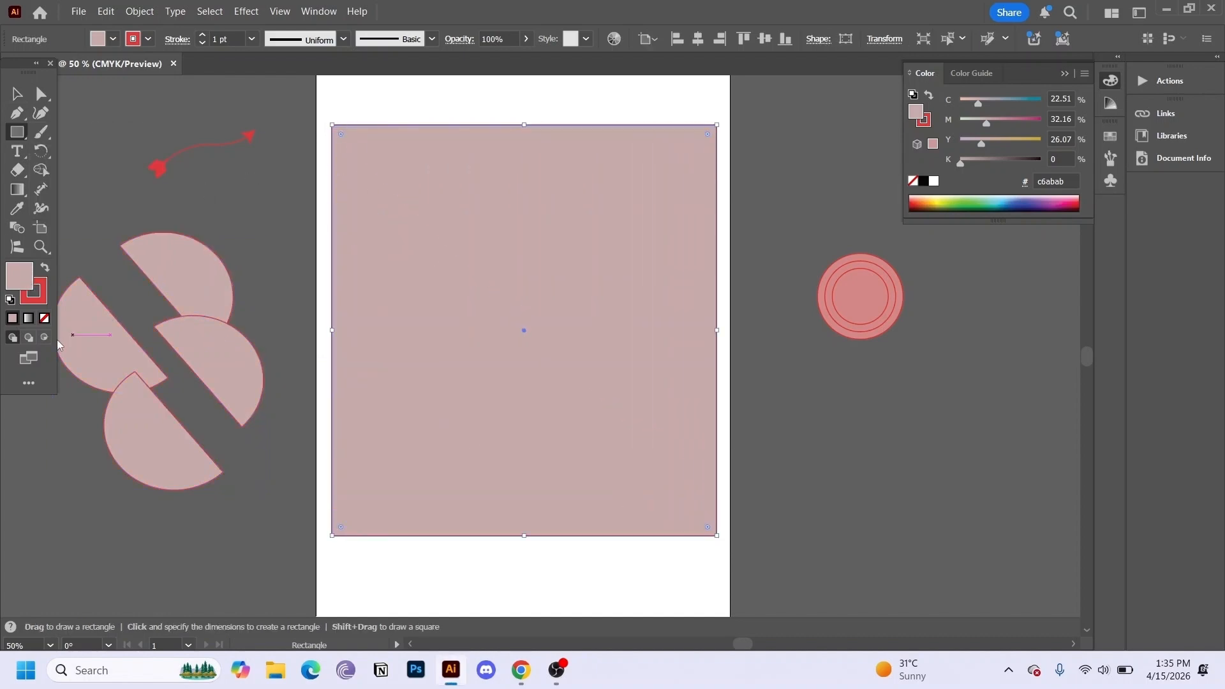
left_click(44, 318)
key("v")
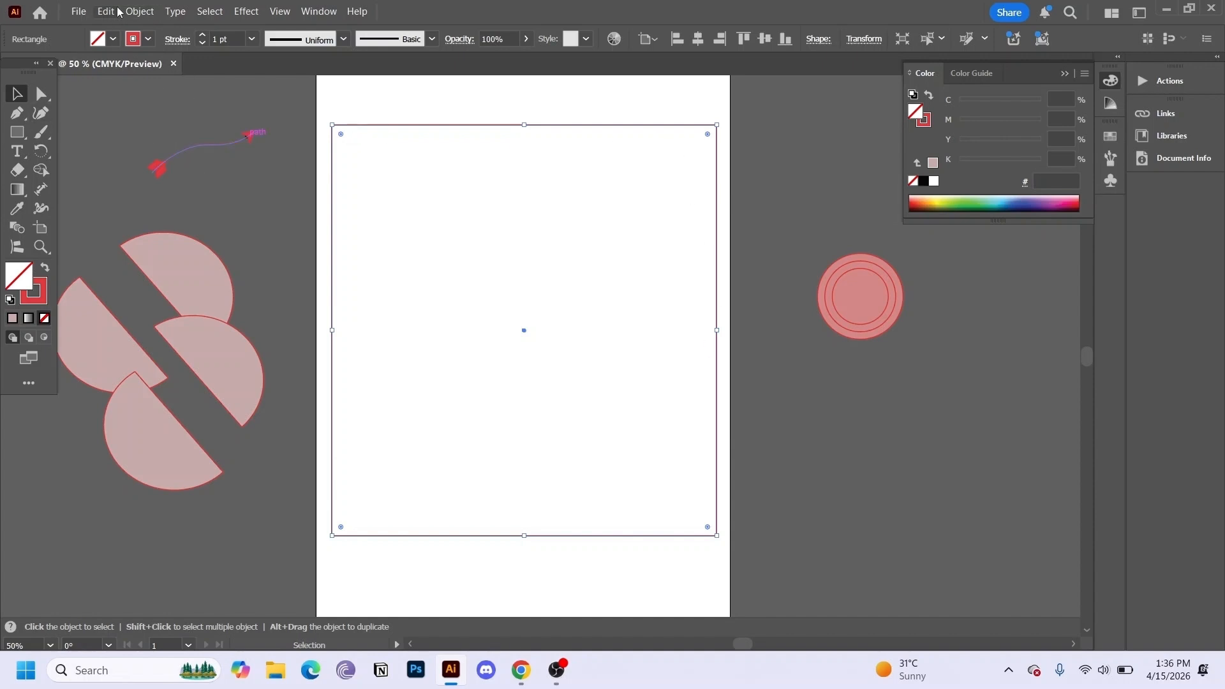
Split the large rectangle into a grid of 19 rows and 7 columns with the preview enabled
left_click(134, 14)
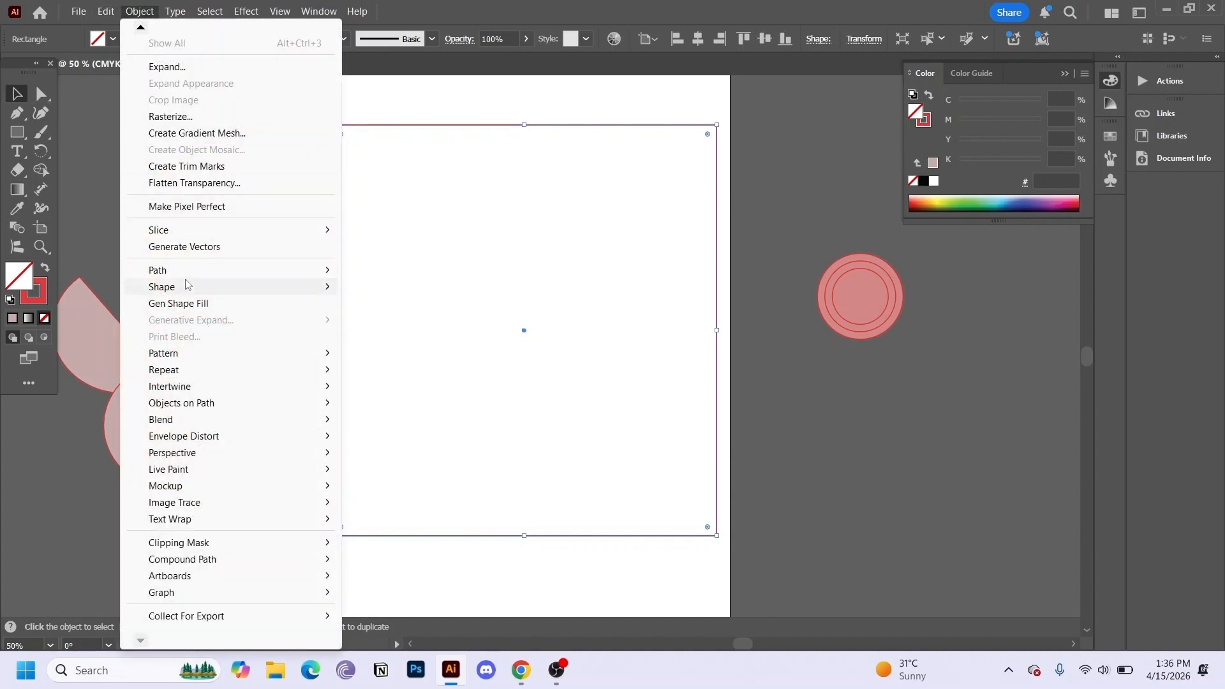
mouse_move(191, 273)
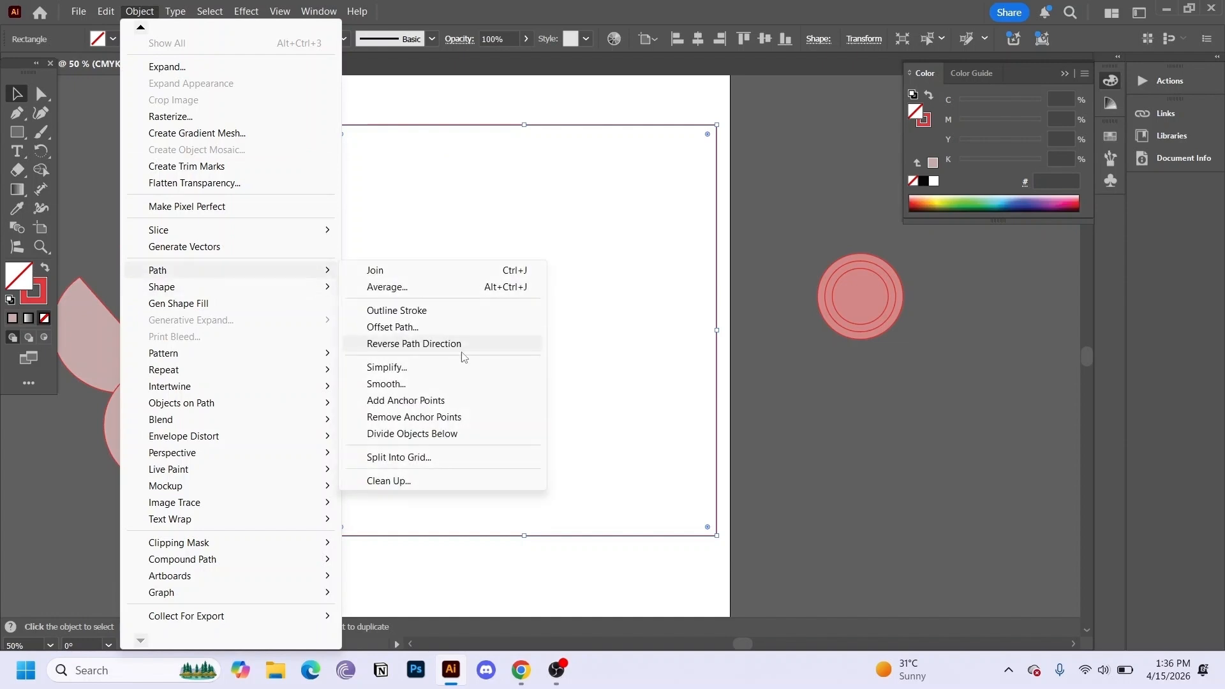
left_click(473, 457)
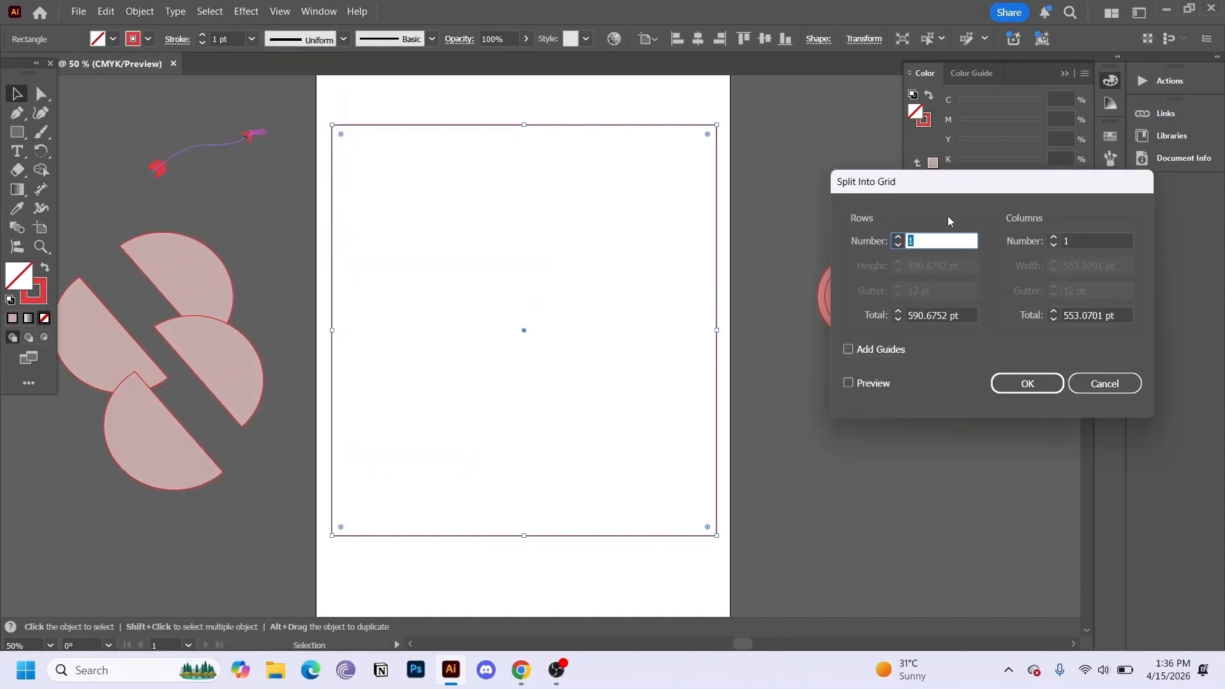
left_click(937, 241)
left_click(848, 383)
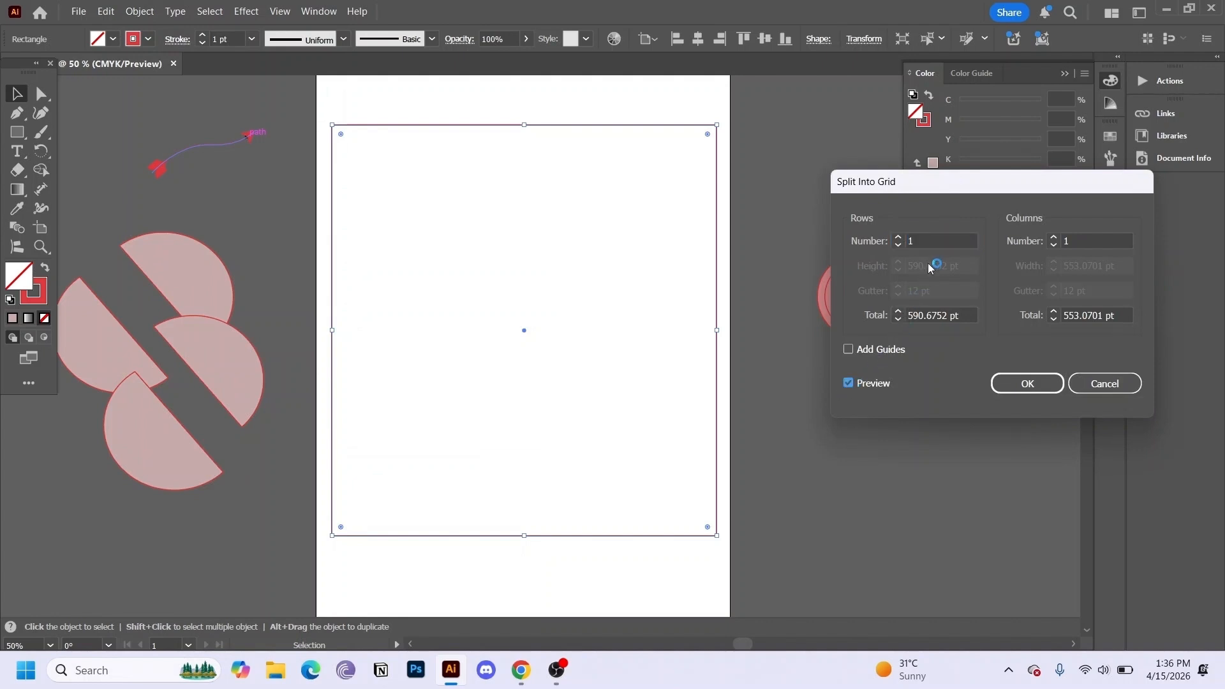
left_click(937, 239)
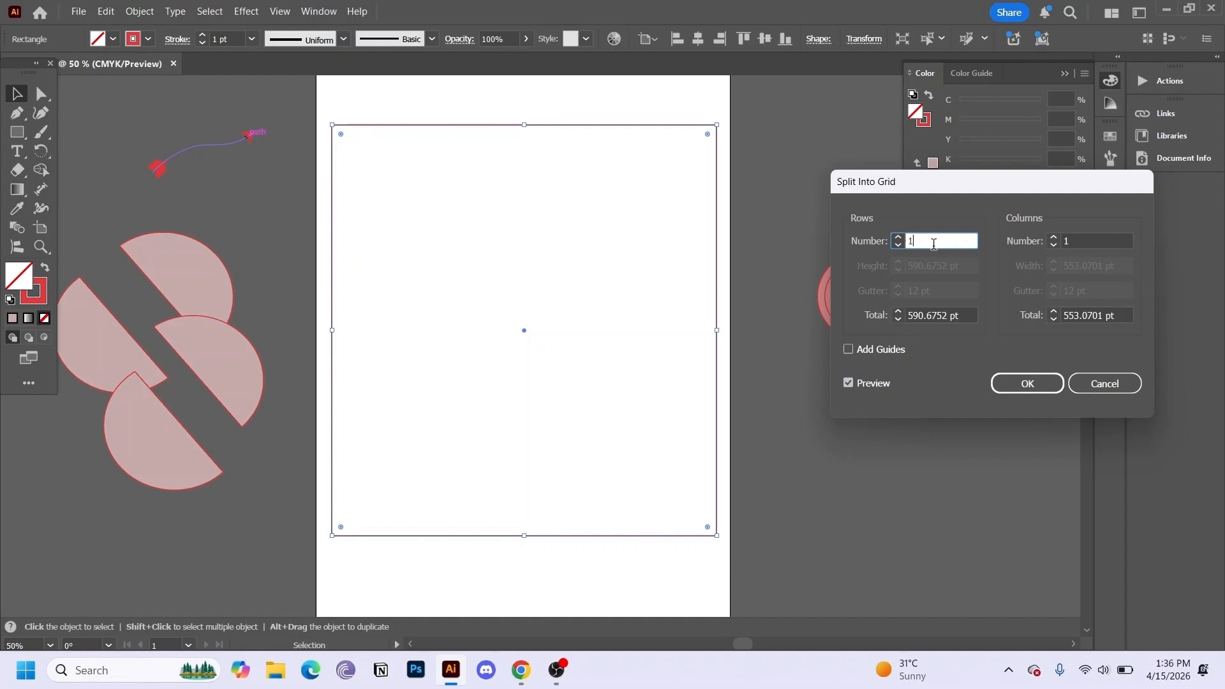
type("10")
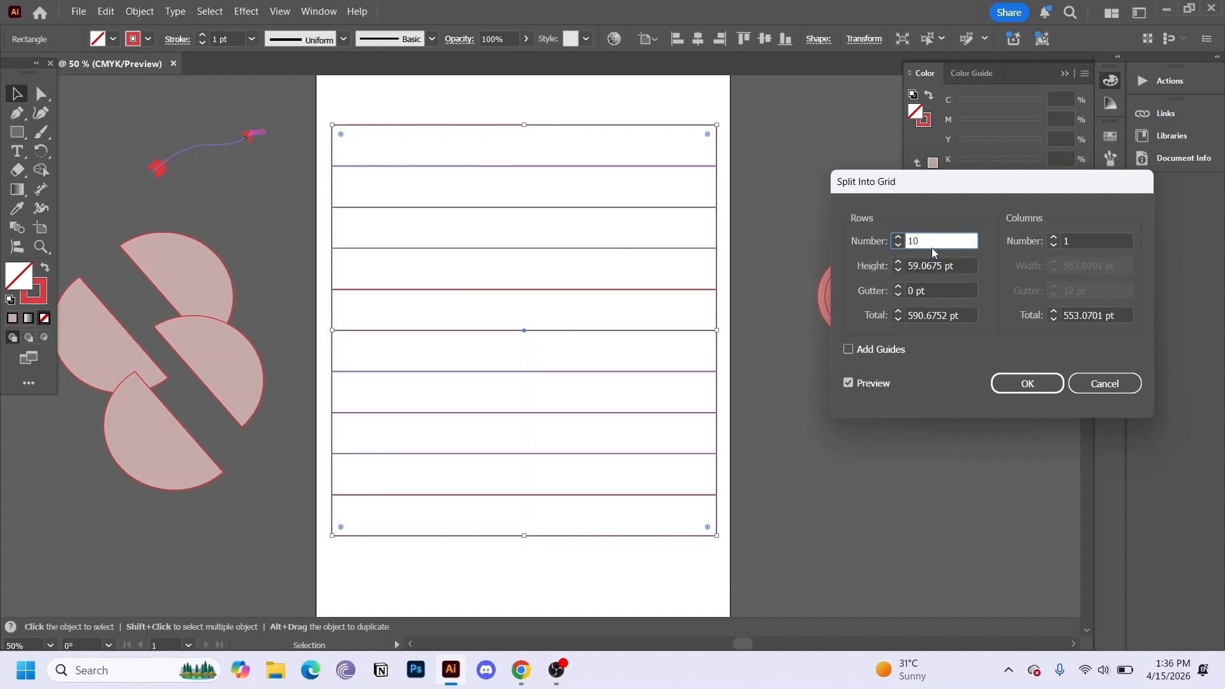
key("BackSpace")
type("9")
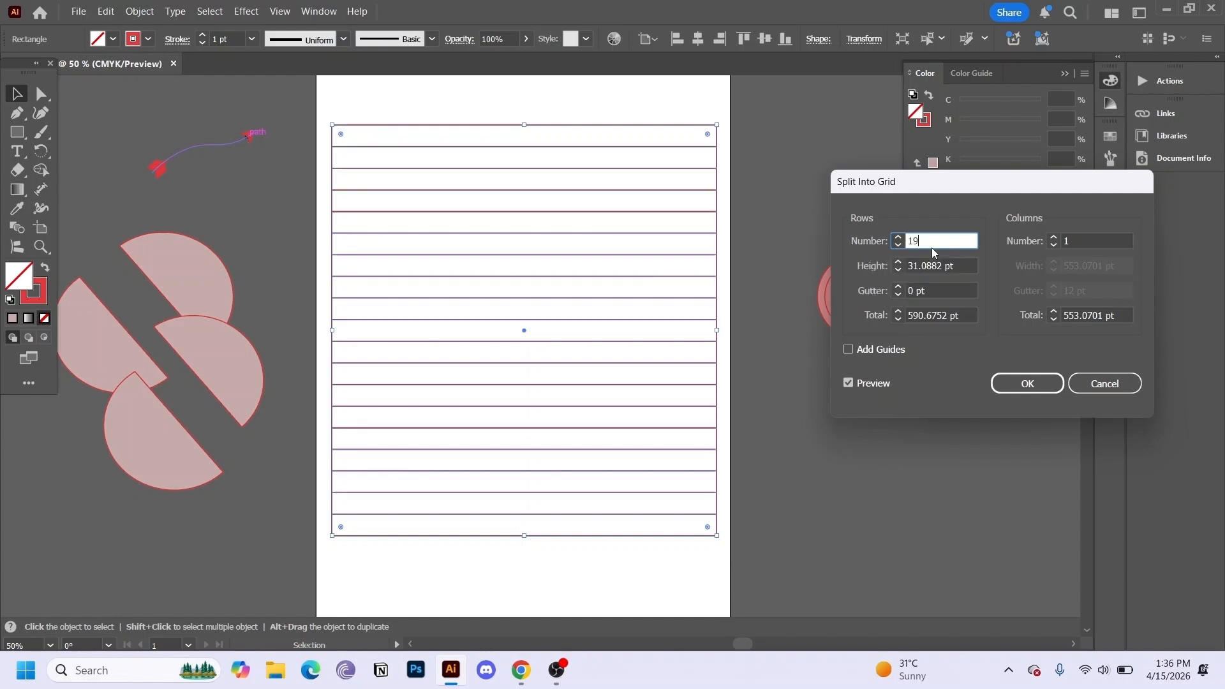
left_click(1081, 238)
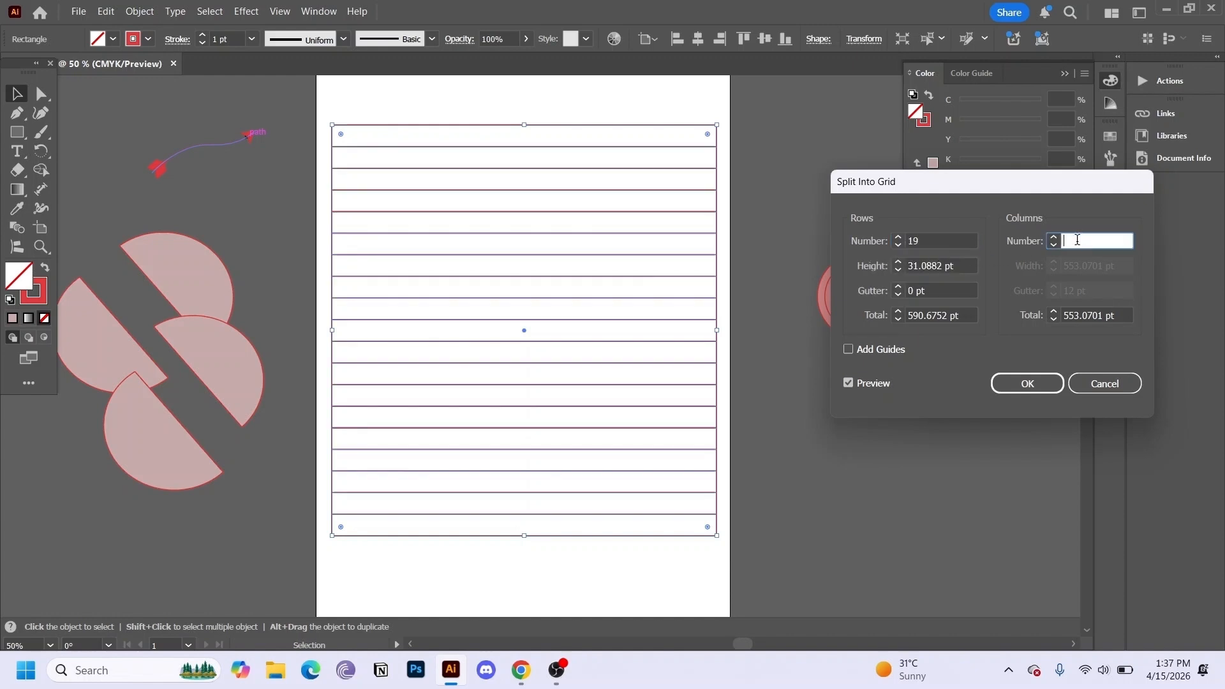
type("7")
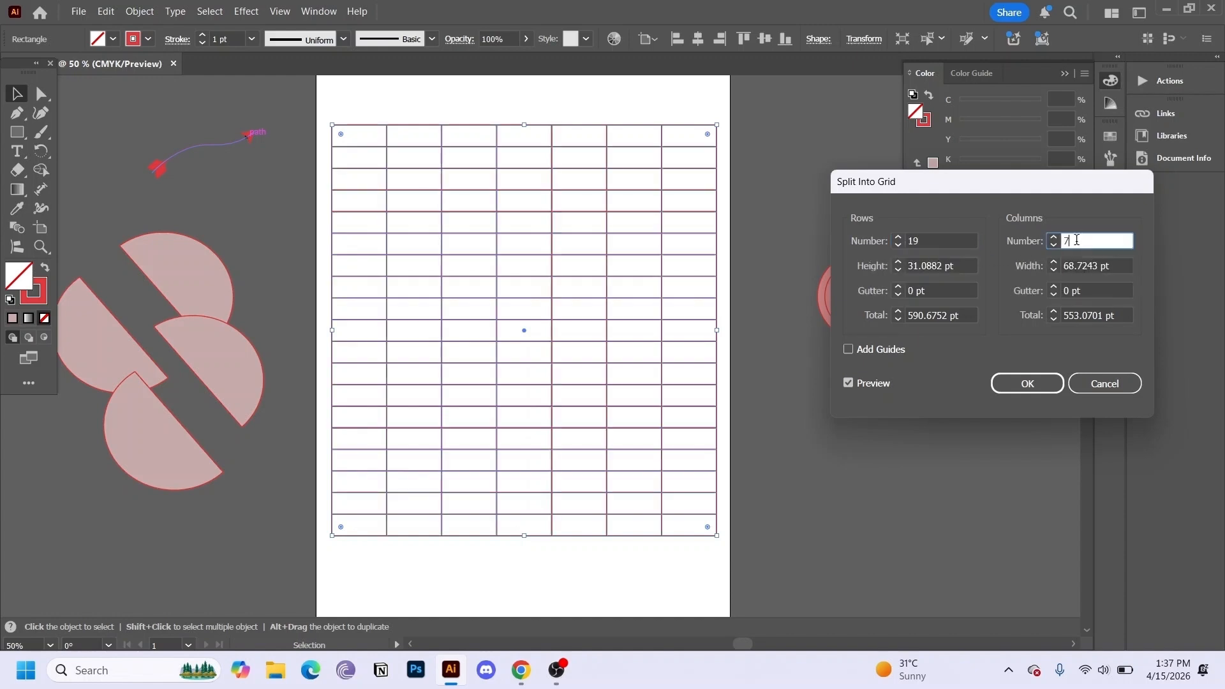
left_click(1026, 382)
Select all the grid cells, scale them down together and move them off the artboard's right side
left_click_drag(769, 146, 595, 391)
left_click(781, 85)
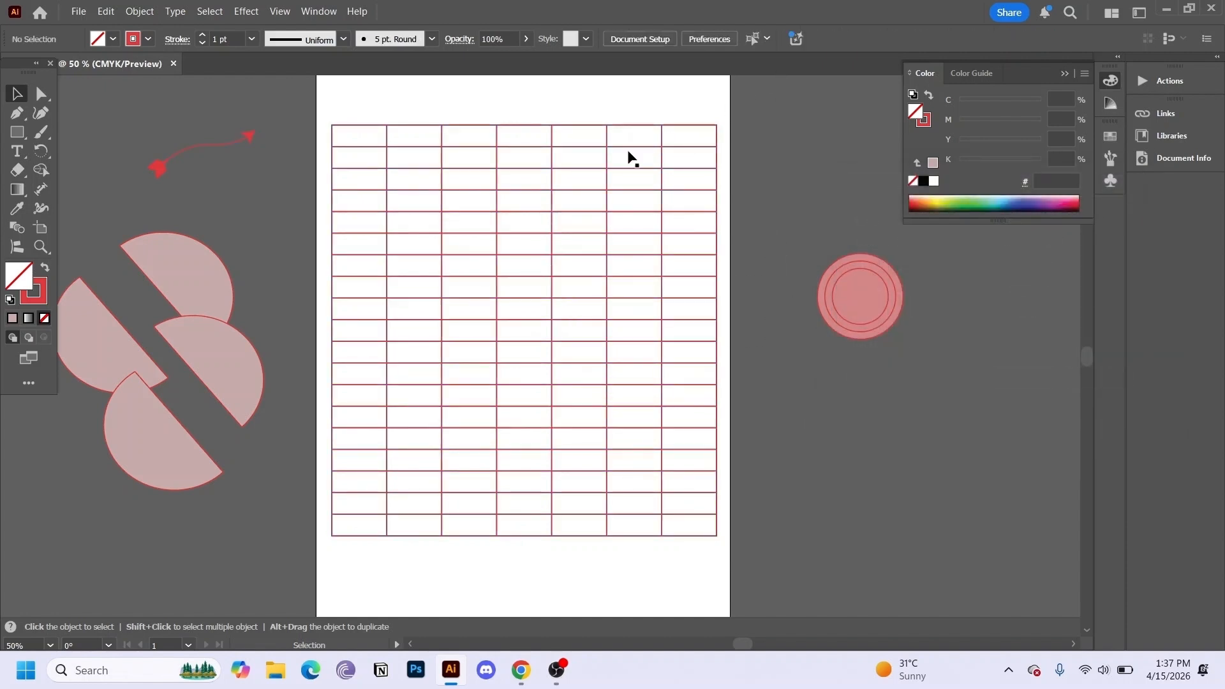
left_click_drag(331, 118, 696, 555)
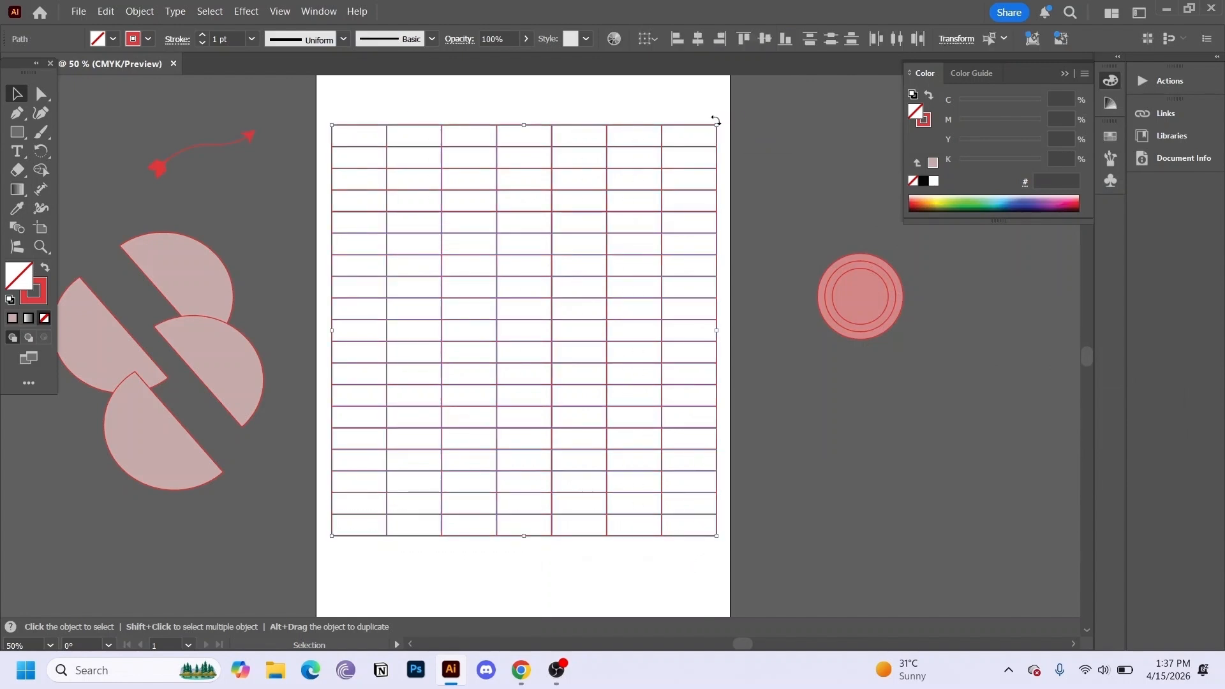
left_click_drag(717, 126, 533, 402)
left_click_drag(410, 473, 847, 442)
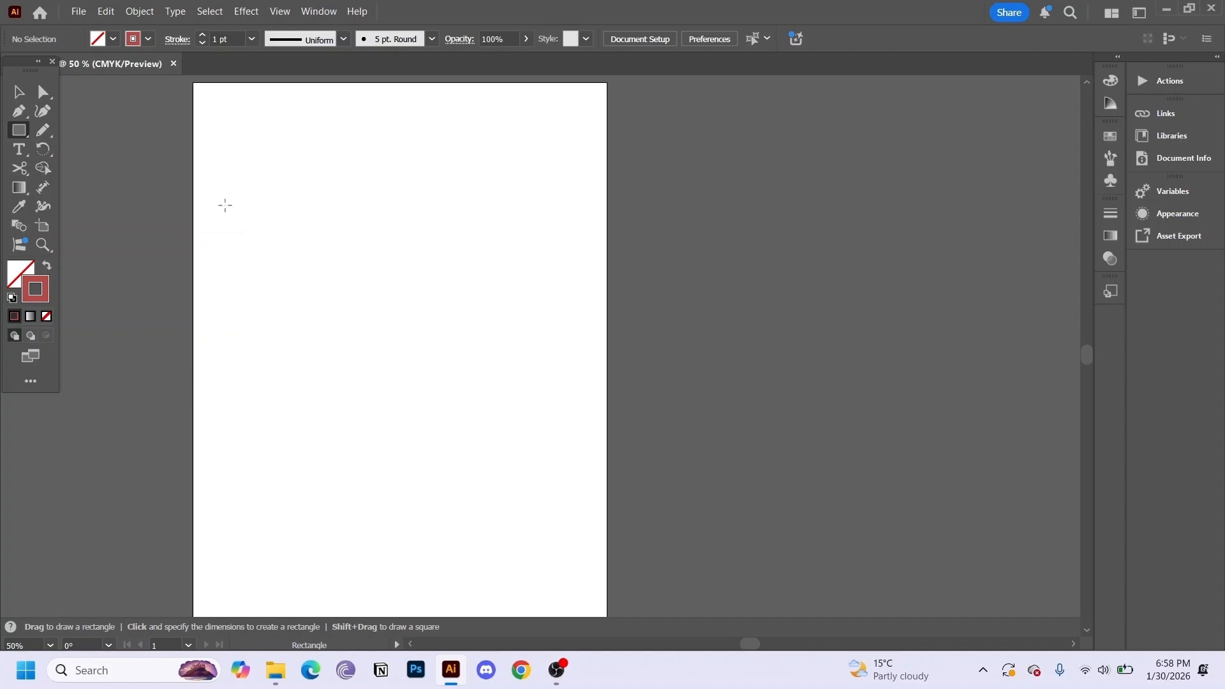
Draw an unfilled rectangle in the upper half of the blank artboard and set its stroke to 15 pt
left_click_drag(268, 205, 536, 388)
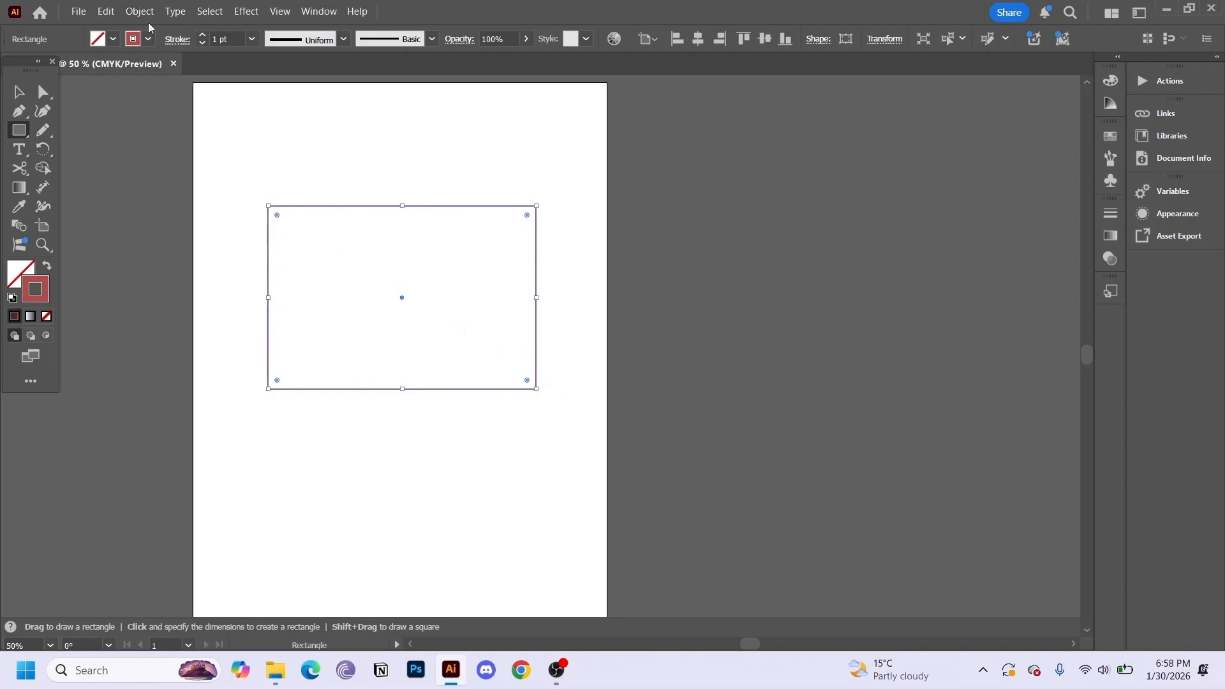
left_click(201, 36)
left_click(202, 36)
left_click(201, 35)
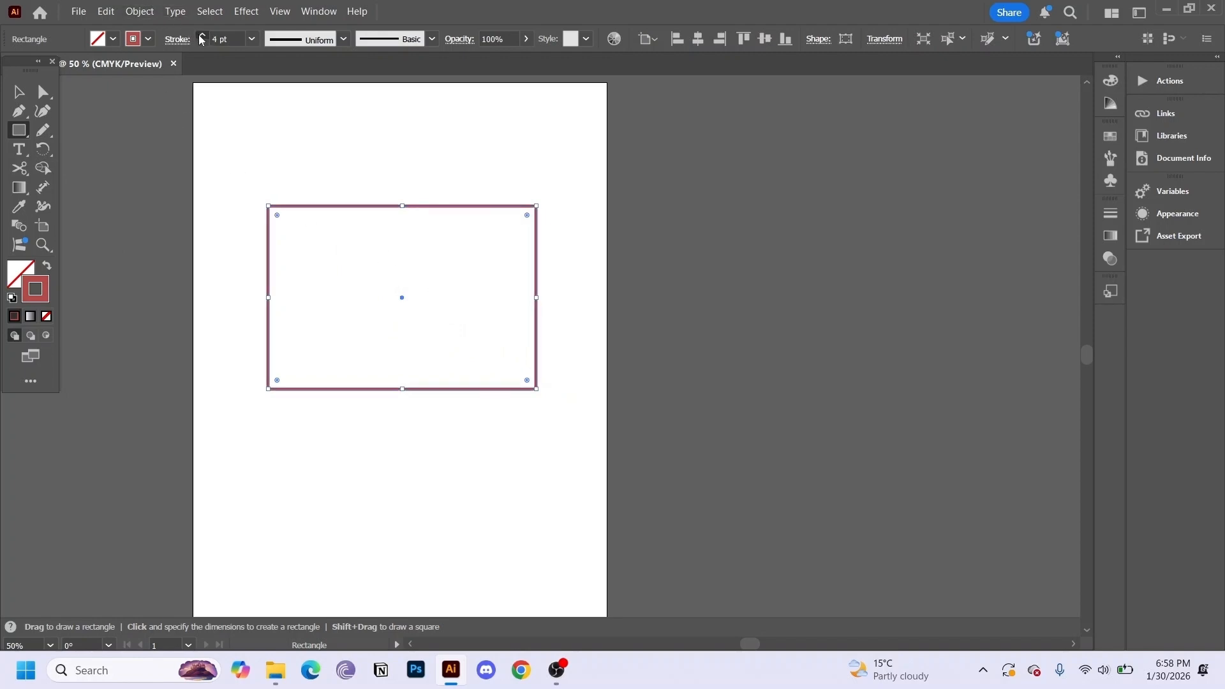
left_click(202, 35)
left_click(202, 36)
left_click(202, 36)
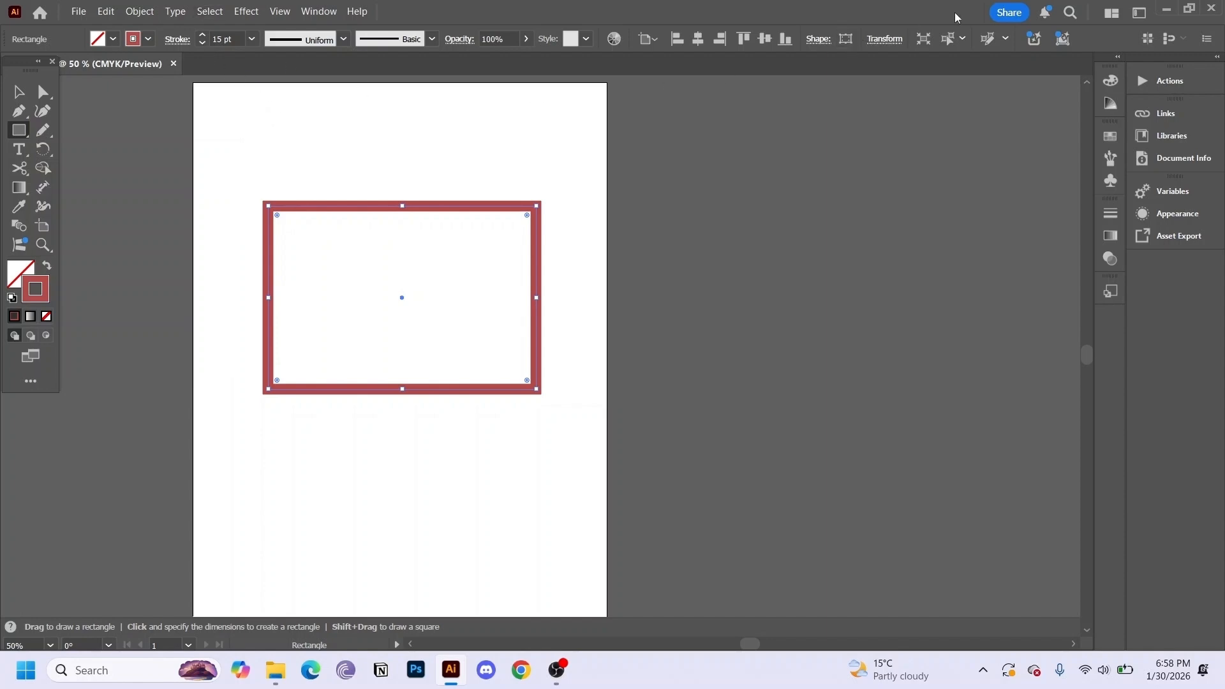
Find the Path Eraser tool and erase several gaps in the rectangle's top edge and one in its right edge
left_click(1071, 13)
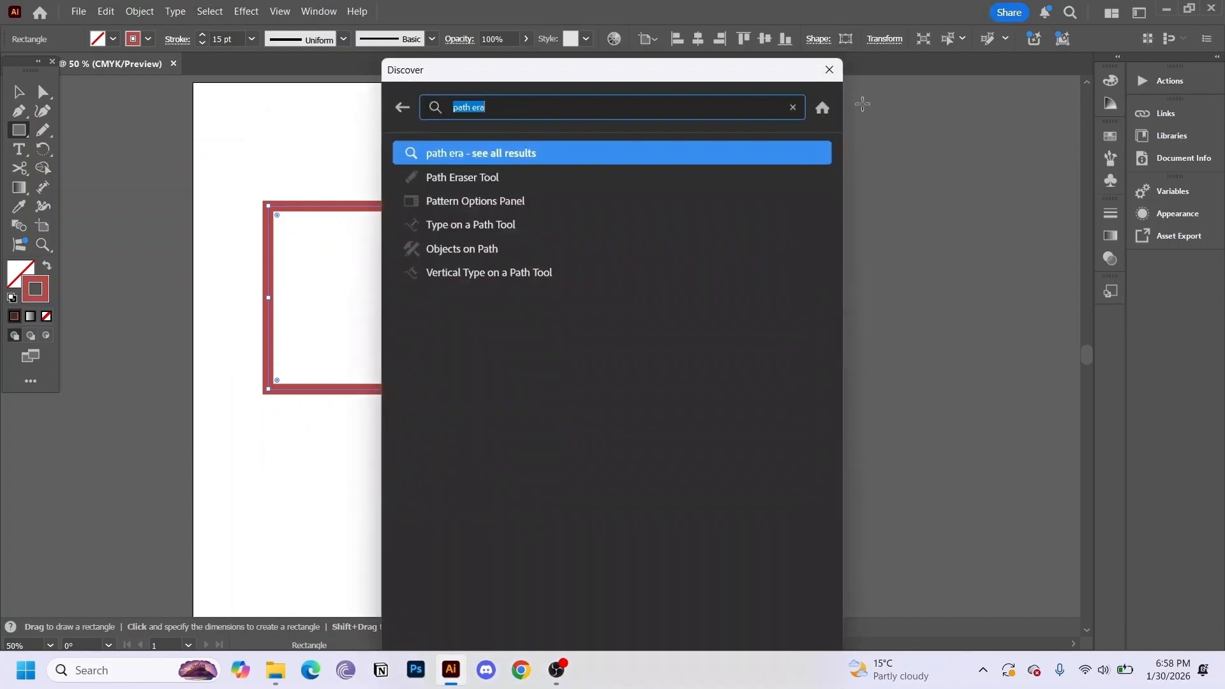
left_click(513, 182)
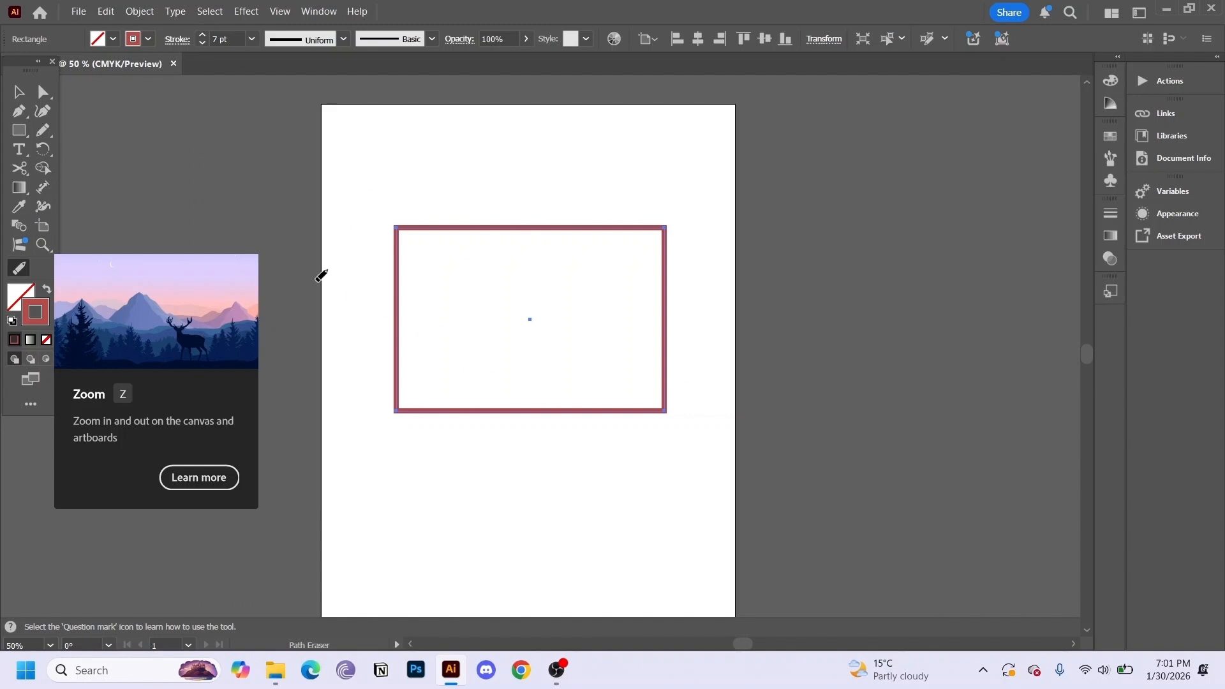
scroll(410, 249, "up", 2)
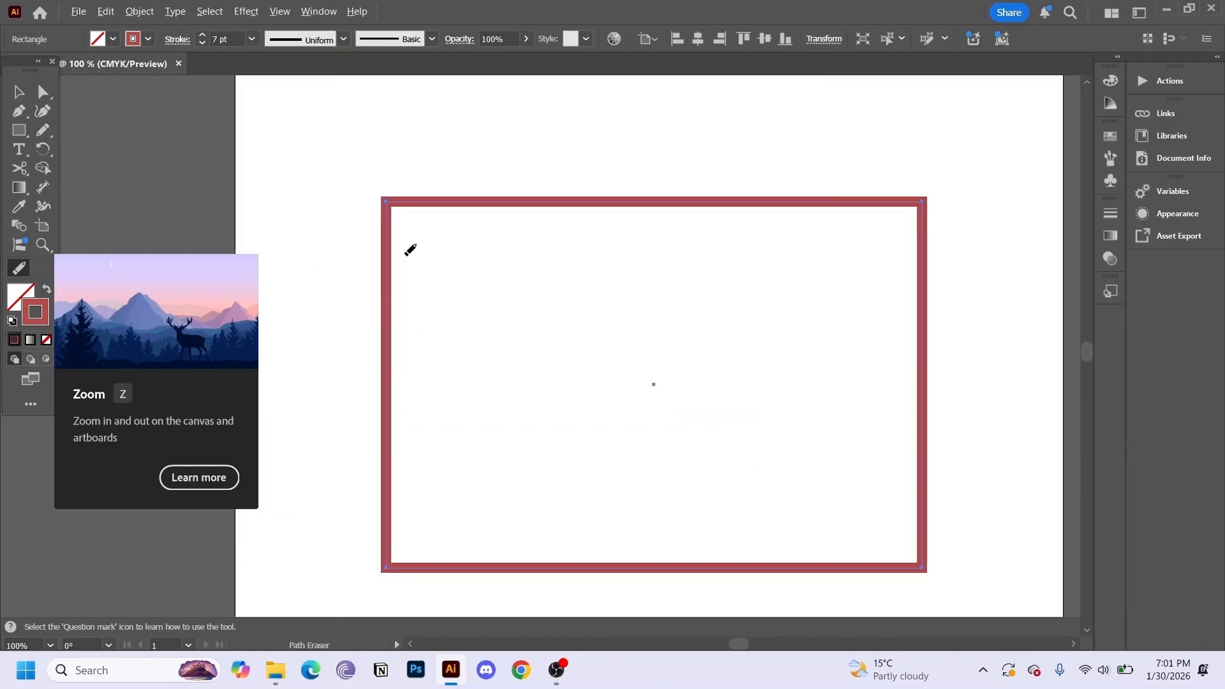
scroll(410, 248, "up", 1)
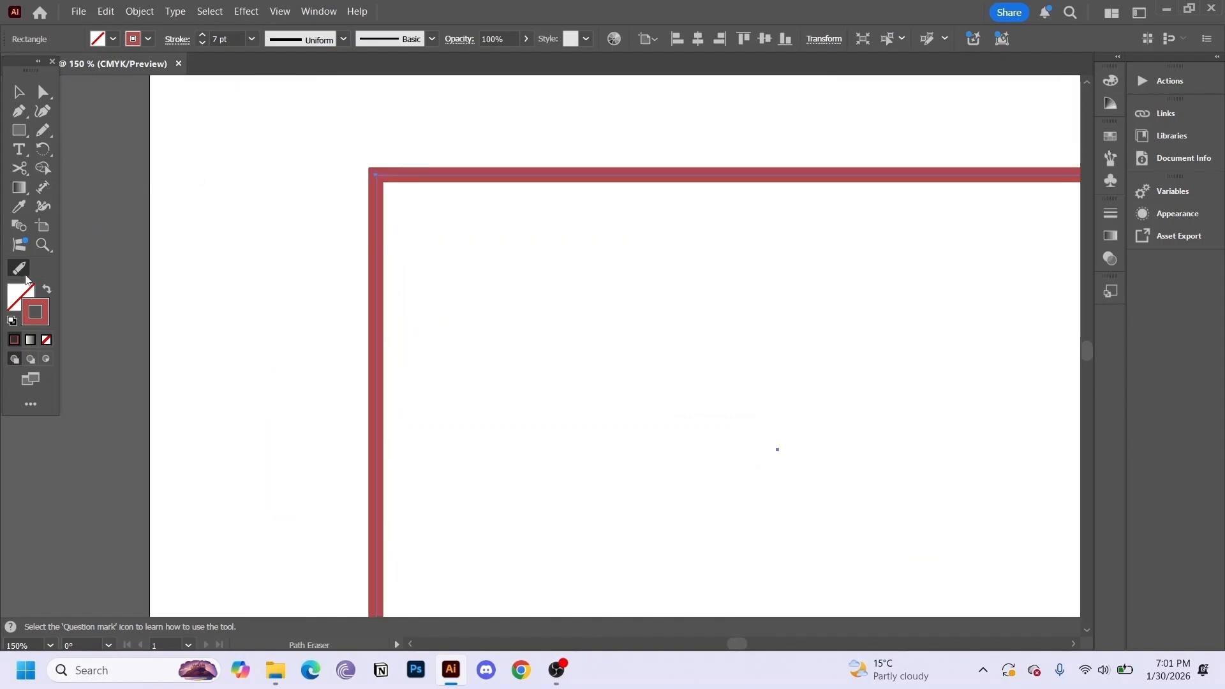
left_click_drag(563, 167, 790, 170)
scroll(809, 167, "down", 1)
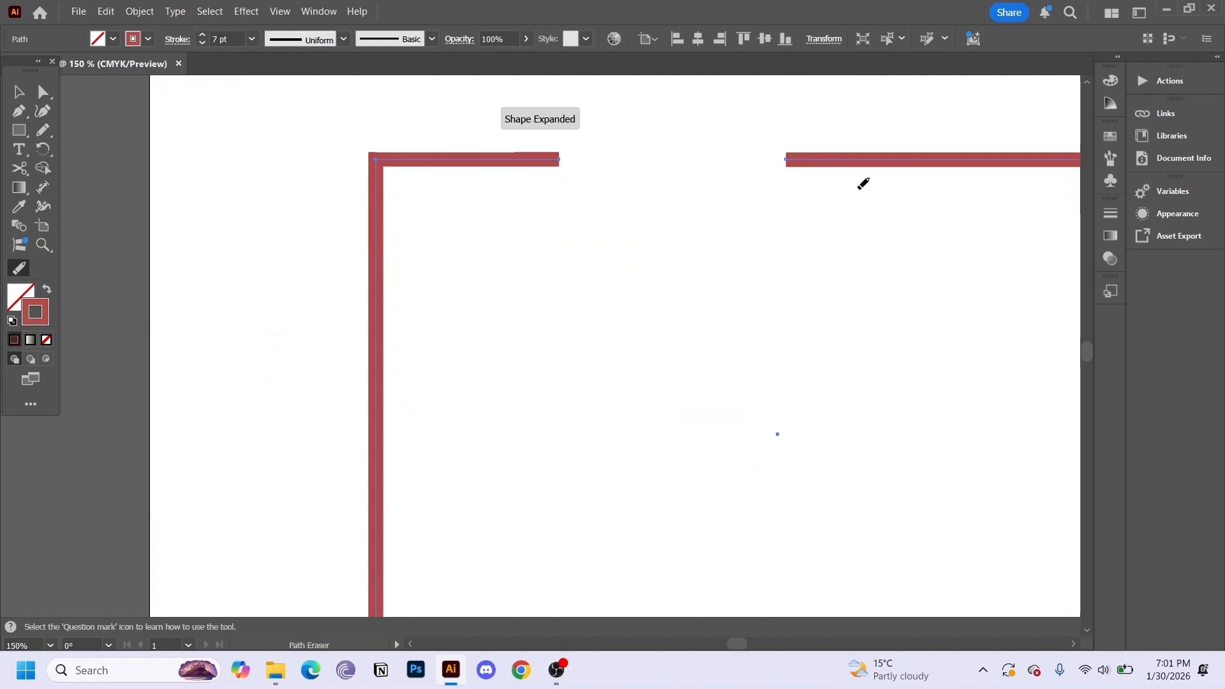
scroll(861, 183, "down", 2)
mouse_move(876, 199)
left_mouse_down()
mouse_move(718, 276)
mouse_move(476, 260)
mouse_move(509, 232)
mouse_move(536, 232)
mouse_move(601, 267)
mouse_move(590, 325)
left_mouse_up()
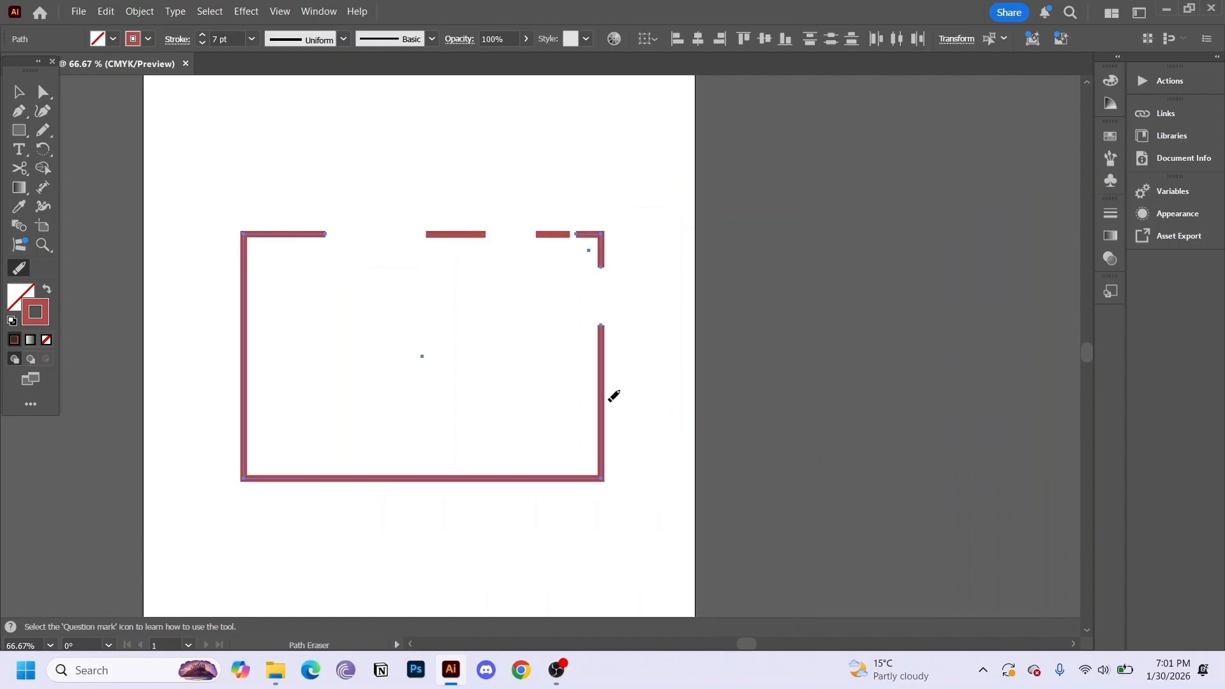
Erase further gaps along the rectangle's lower right, bottom and left edges
mouse_move(610, 389)
left_mouse_down()
mouse_move(597, 439)
mouse_move(546, 484)
mouse_move(256, 480)
mouse_move(238, 400)
mouse_move(255, 276)
left_mouse_up()
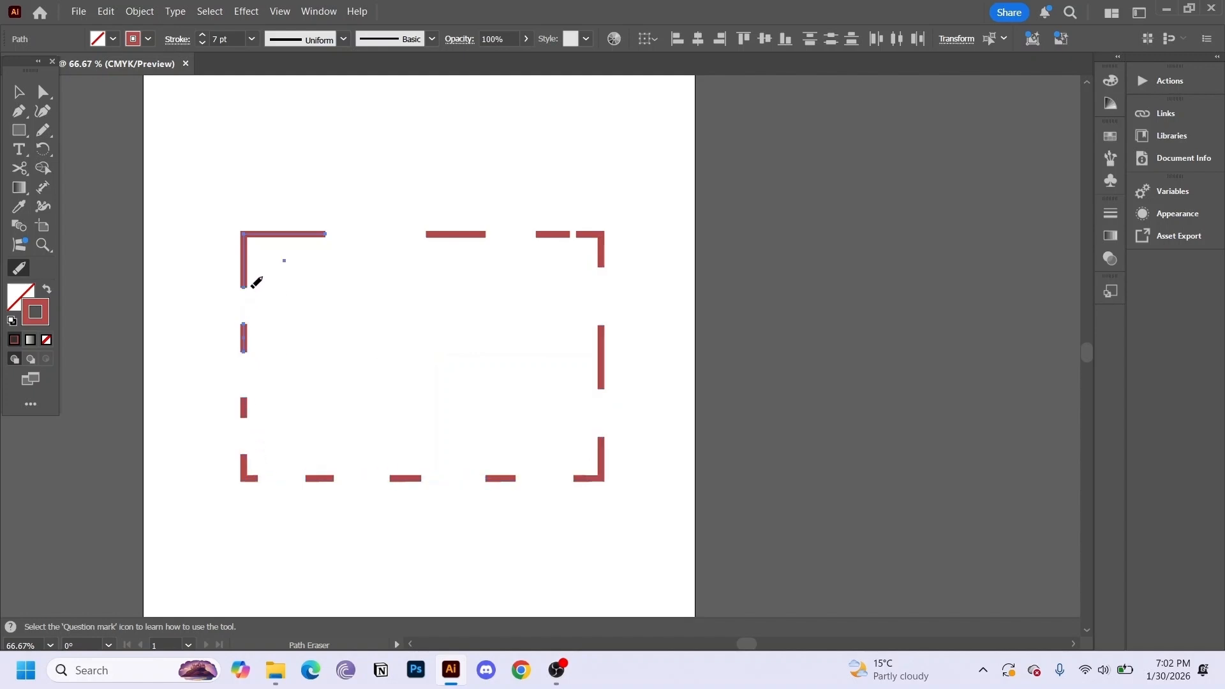
left_click_drag(285, 232, 263, 233)
Undo the path erasures on the rectangle's left, bottom and right edges
key("ctrl+z")
key("ctrl+z")
key("ctrl+z")
key("ctrl+z")
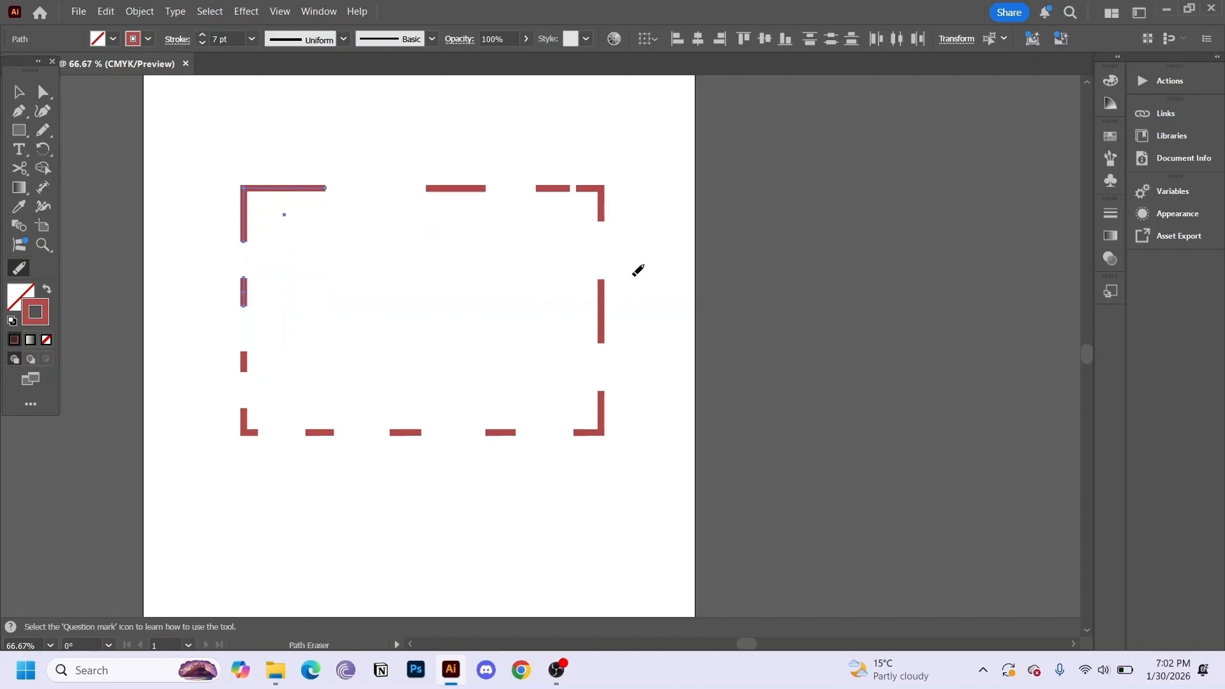
key("ctrl+z")
key("ctrl+z")
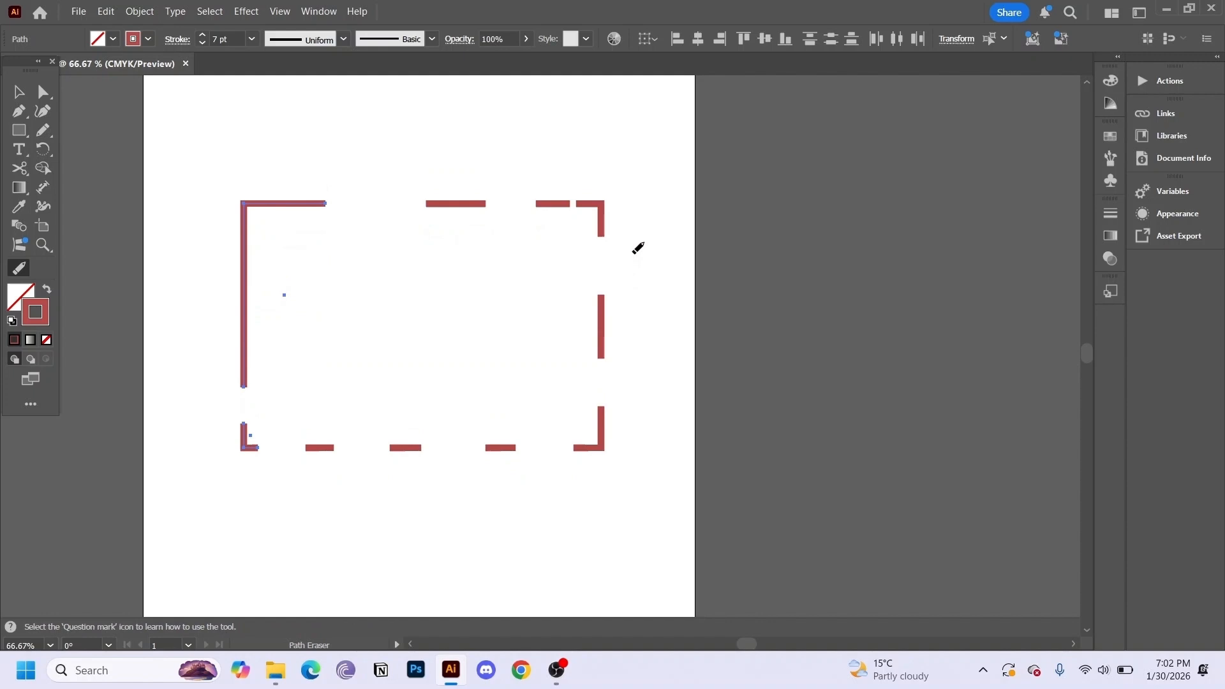
key("v")
key("ctrl+z")
key("ctrl+z")
key("ctrl+z")
key("ctrl+z")
key("ctrl+z")
key("ctrl+z")
key("ctrl+z")
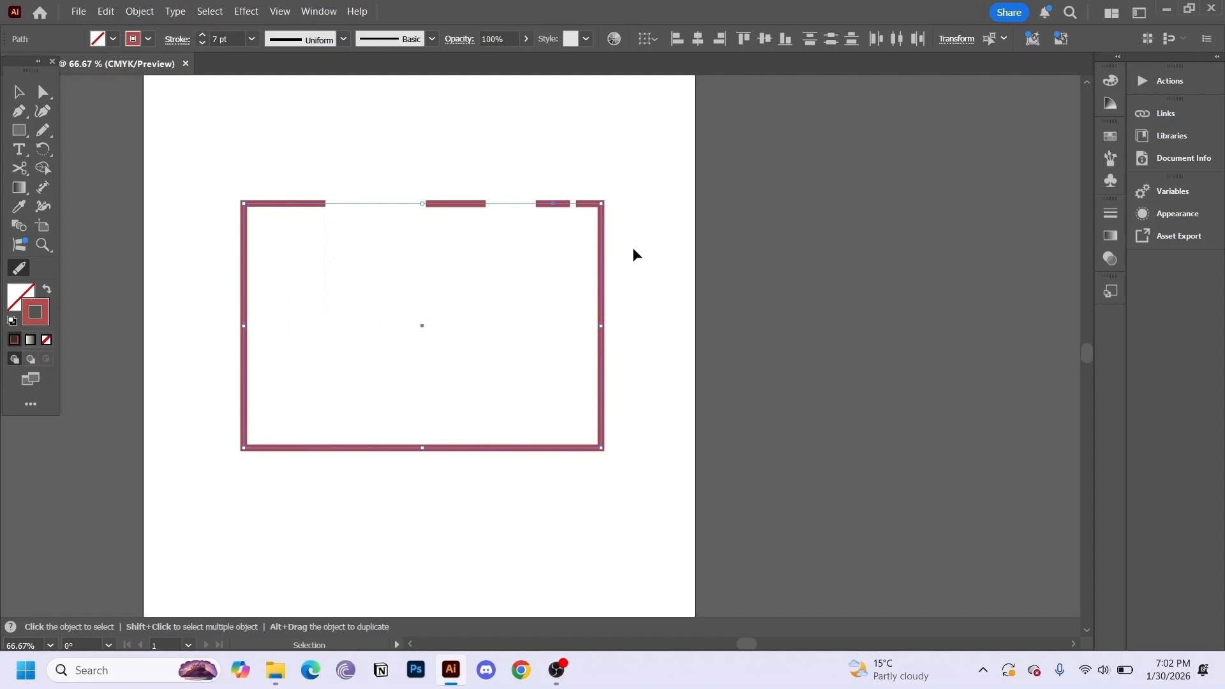
Undo the remaining erasures on the rectangle's top edge and the rectangle edits made before them
key("ctrl+z")
key("ctrl+z")
key("ctrl+z")
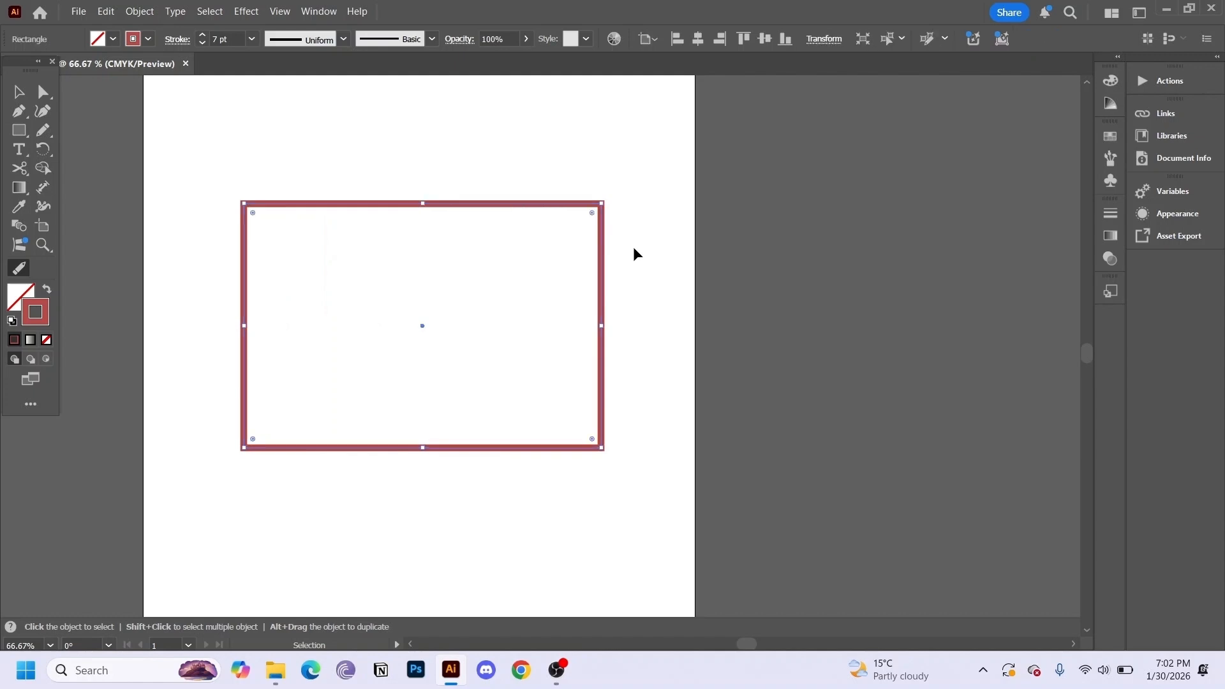
key("ctrl+z")
key("ctrl+z")
key("ctrl+z")
key("ctrl+z")
key("ctrl+z")
key("ctrl+z")
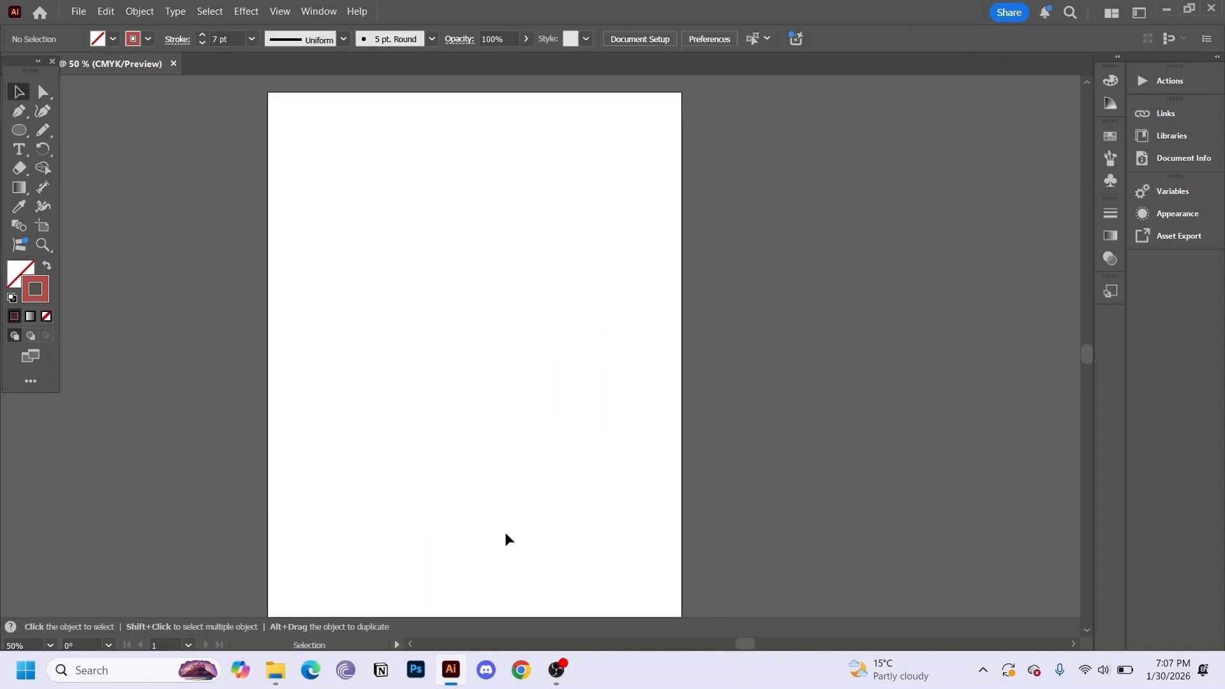
Draw an unfilled ellipse of about 440 by 375 pt on the blank artboard and set its stroke to 5 pt
left_click(20, 130)
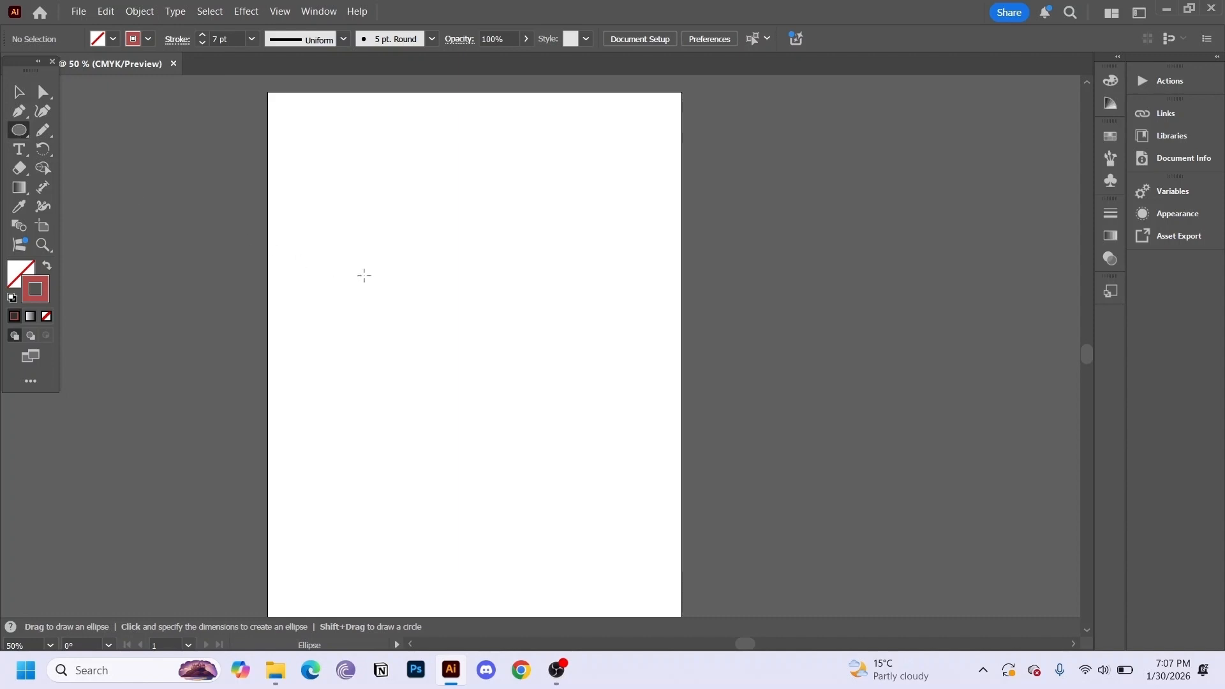
left_click_drag(299, 229, 301, 233)
left_click_drag(513, 368, 605, 490)
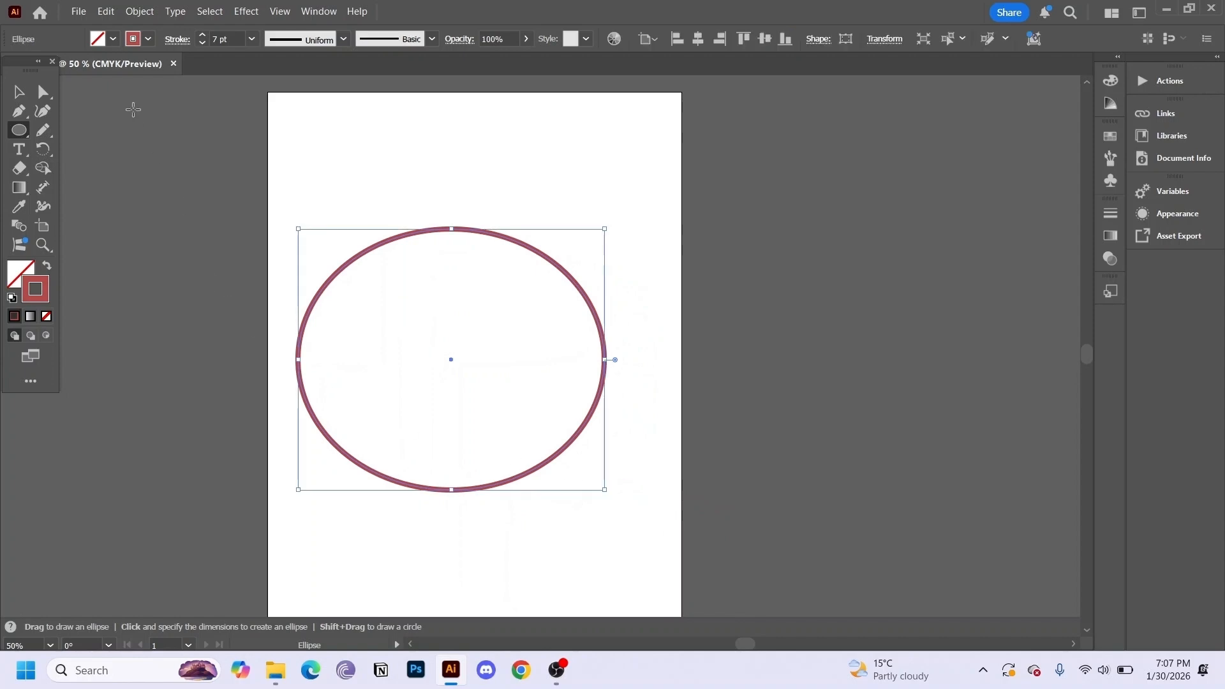
left_click(454, 250)
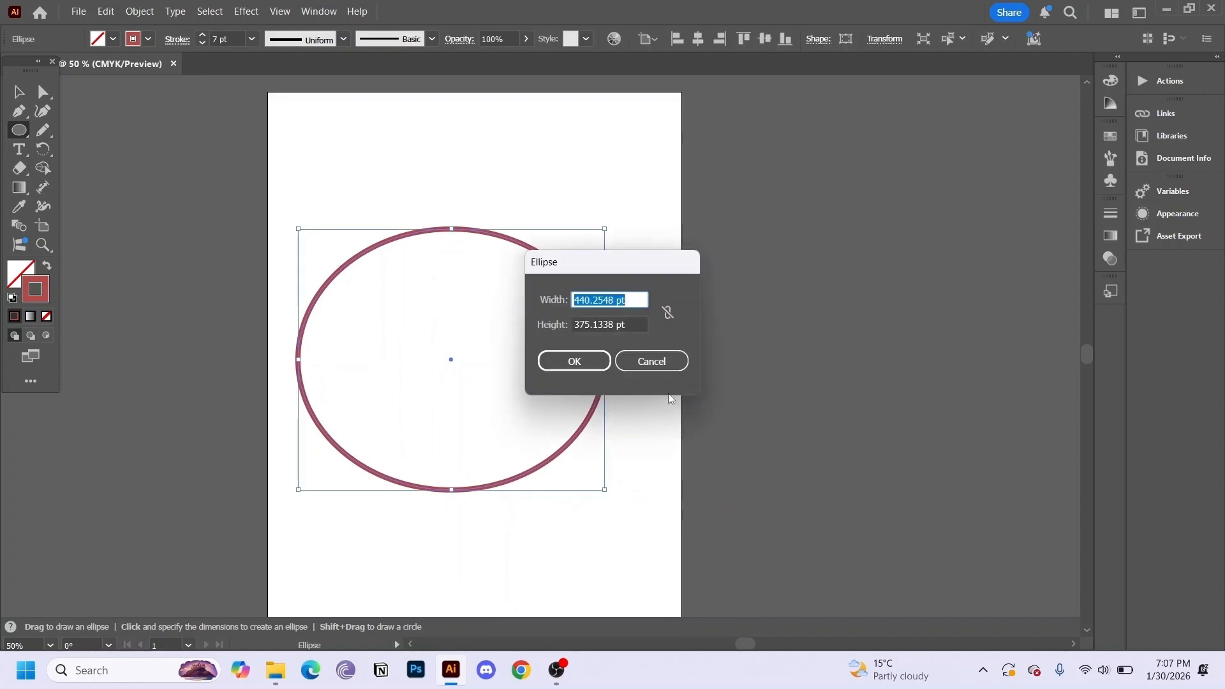
left_click(657, 364)
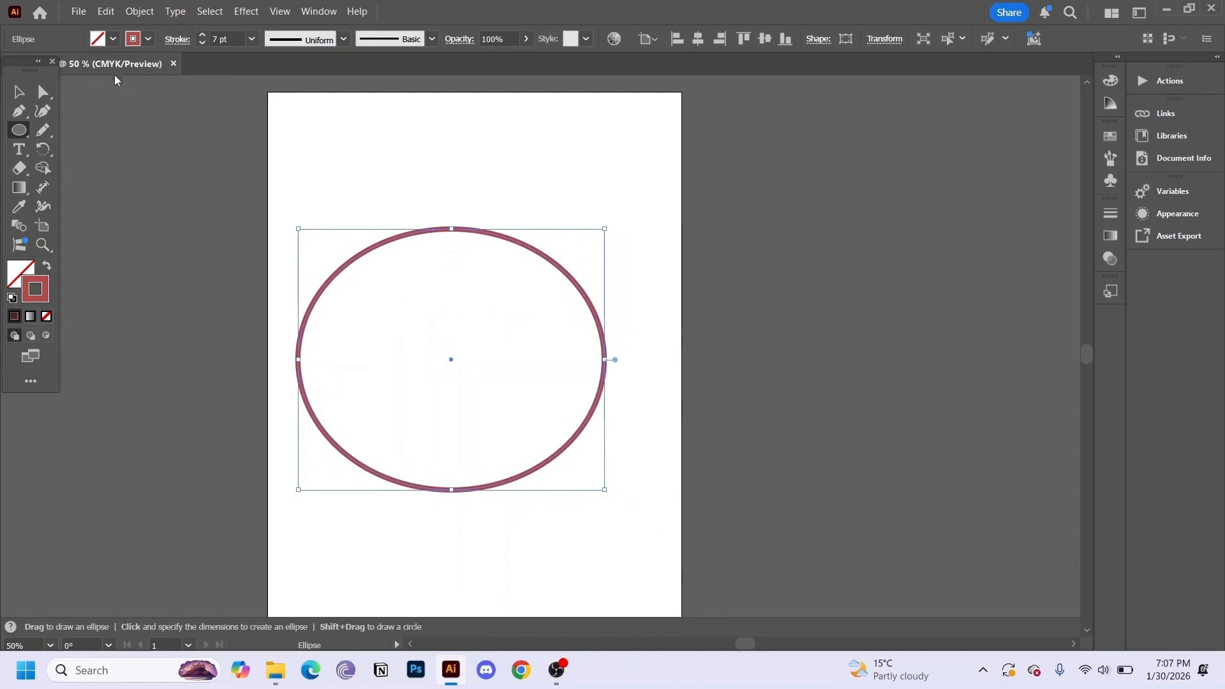
left_click(203, 43)
left_click(203, 42)
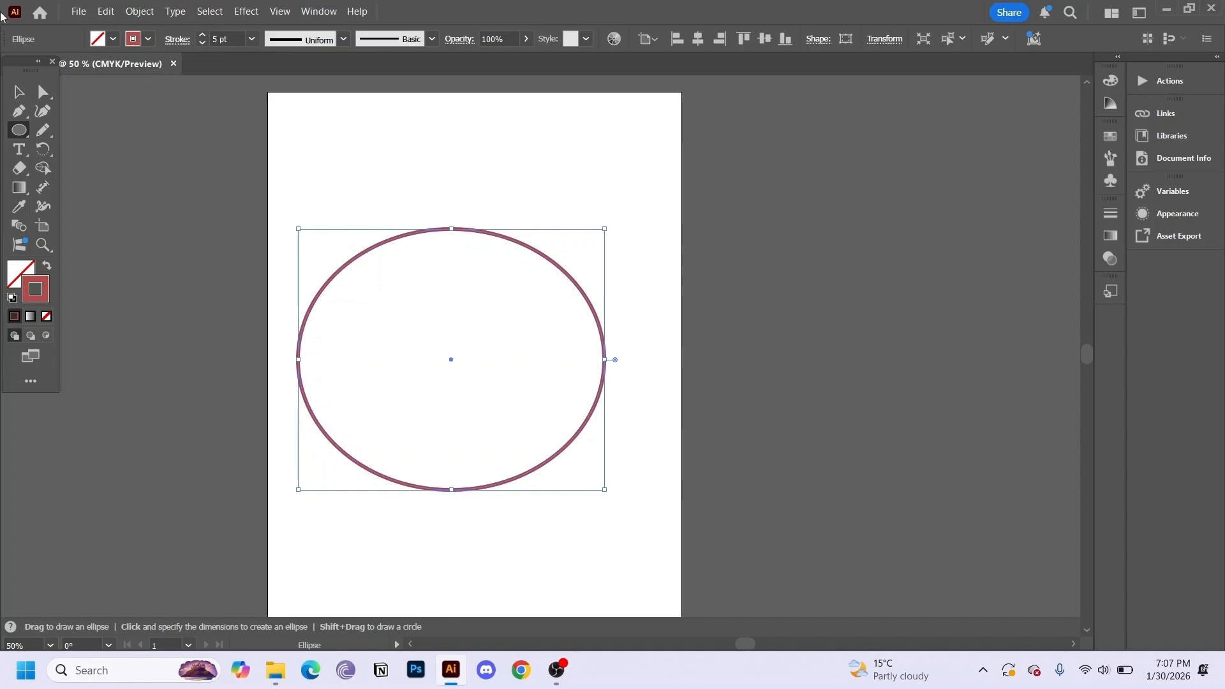
Find the Eraser tool and cut the ellipse into four pieces with three roughly vertical strokes
left_click(18, 92)
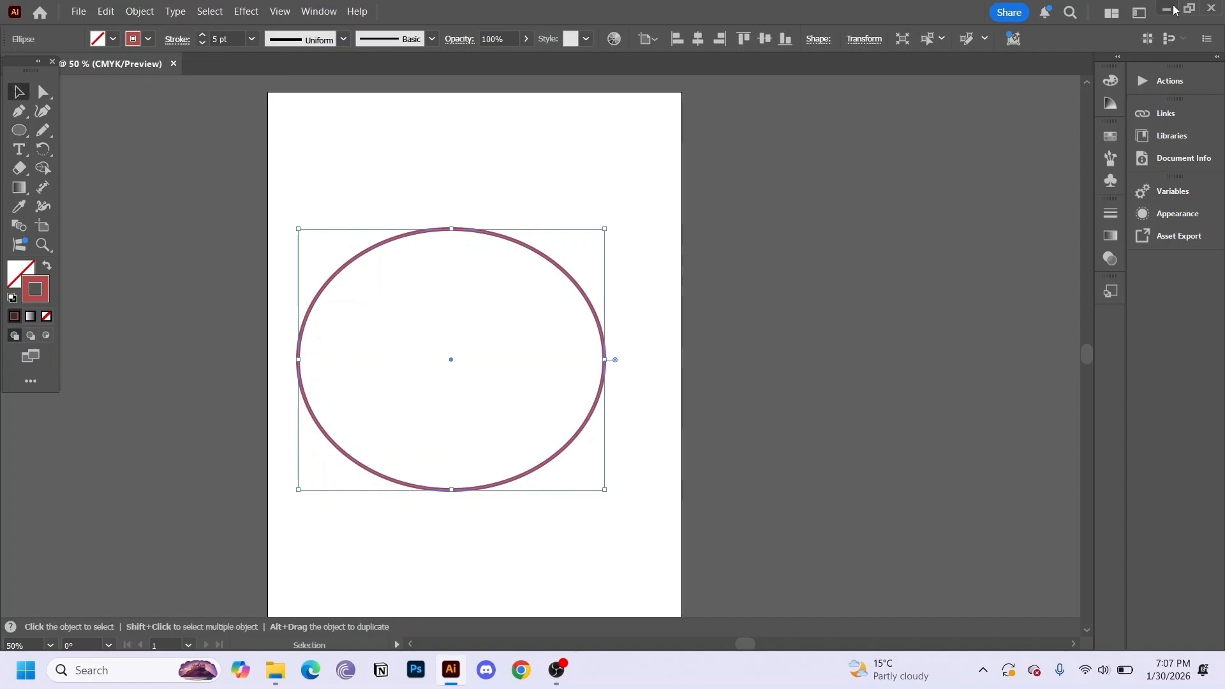
left_click(1070, 12)
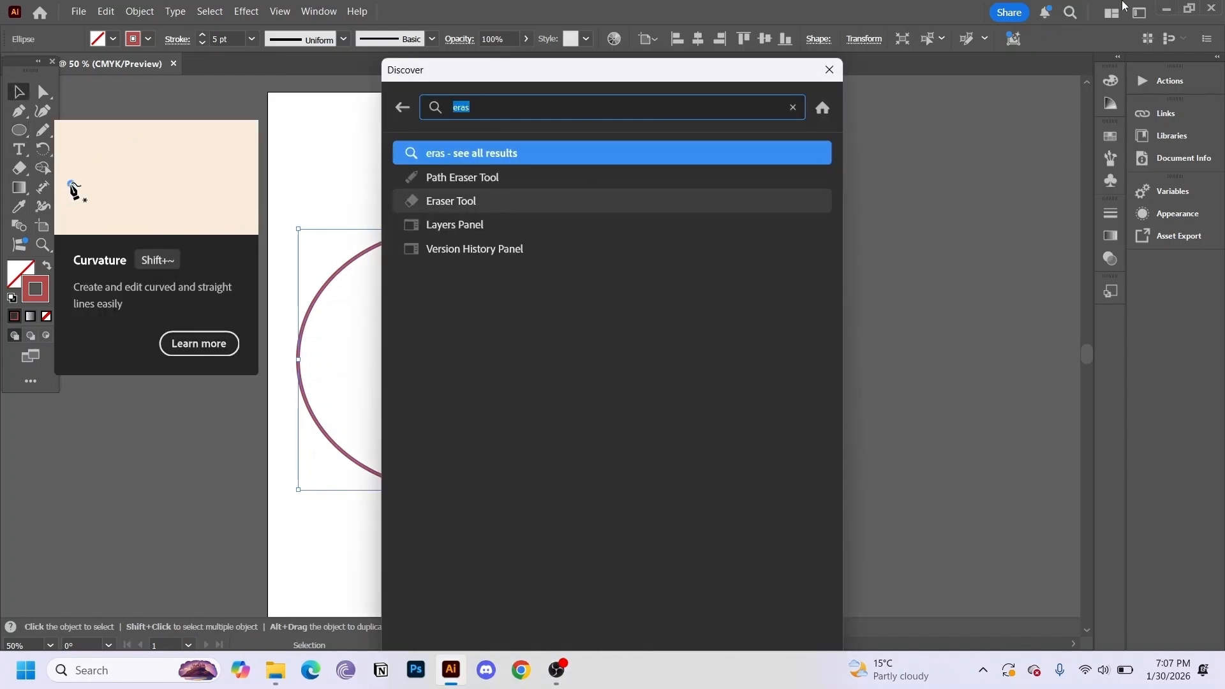
left_click(488, 209)
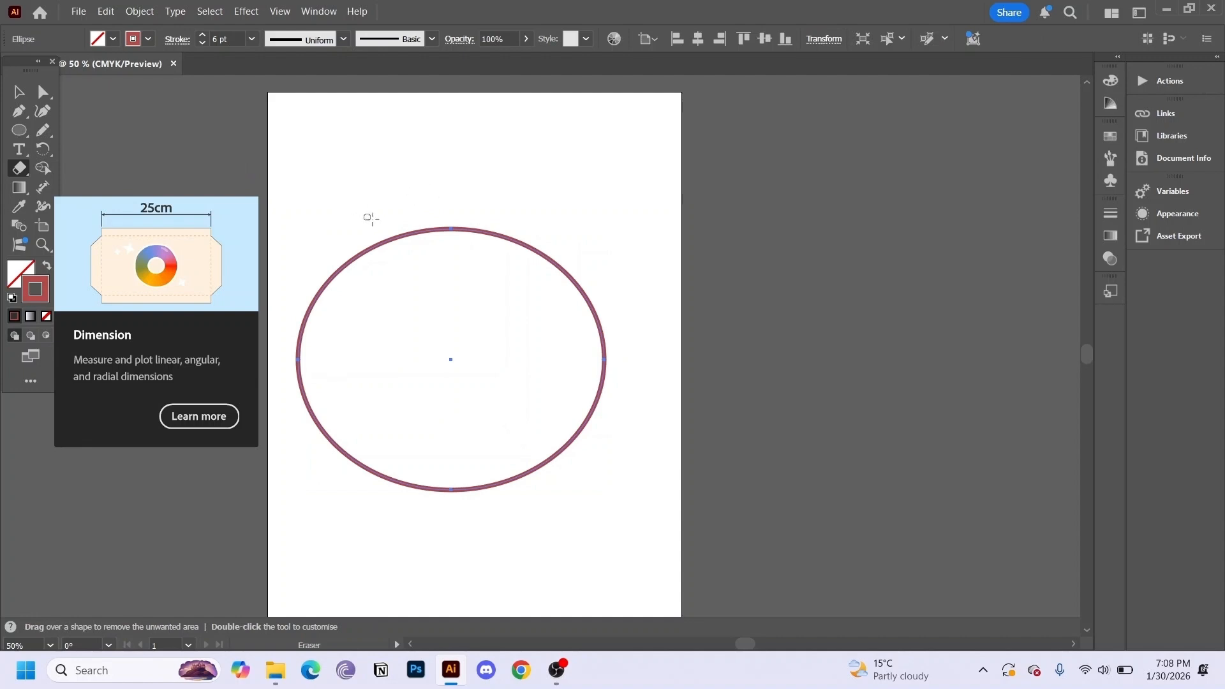
mouse_move(375, 218)
left_mouse_down()
mouse_move(394, 304)
mouse_move(380, 475)
left_mouse_up()
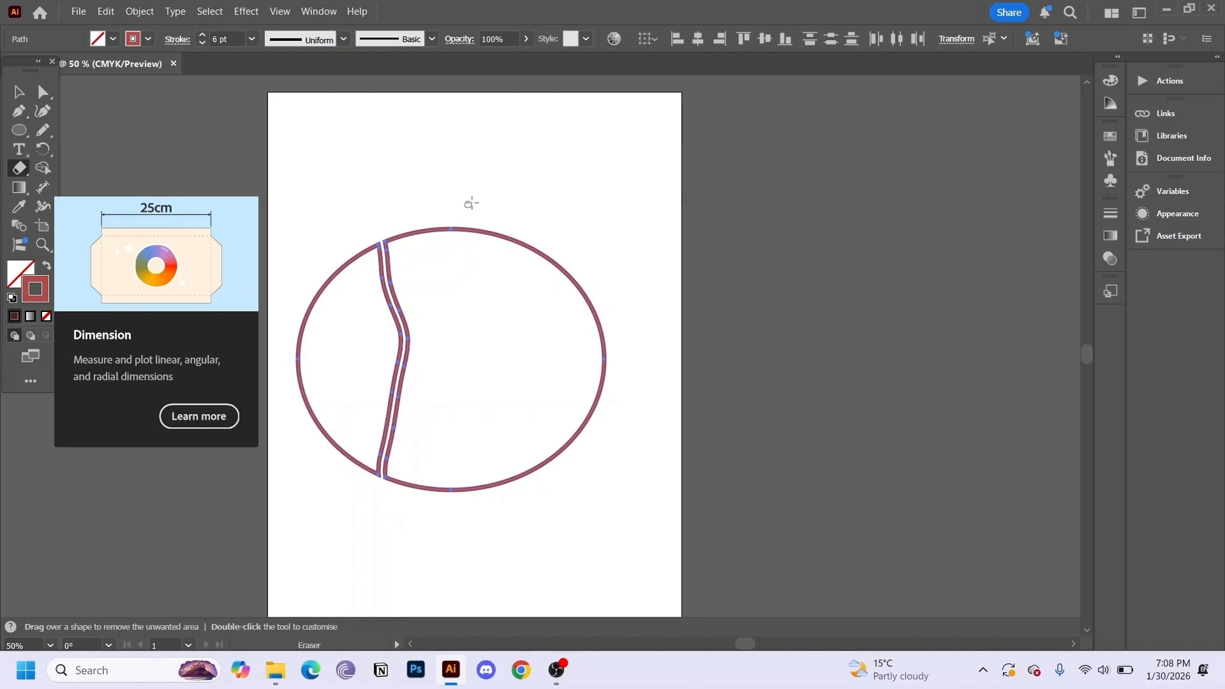
left_click_drag(470, 202, 500, 500)
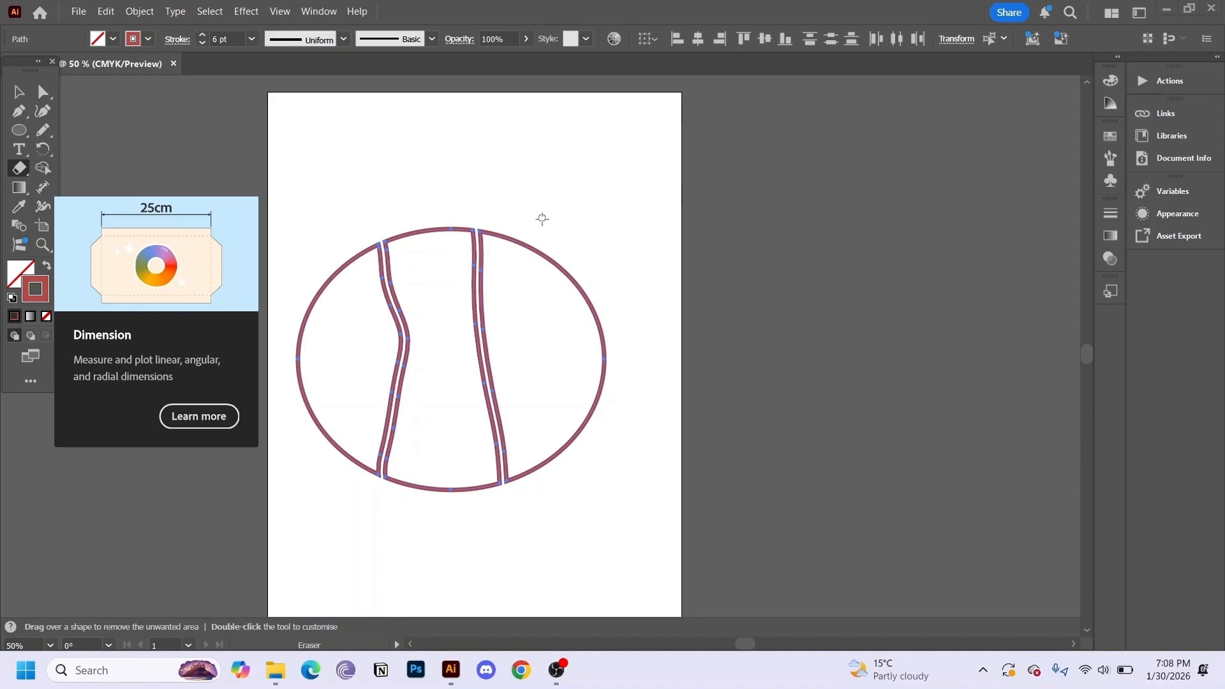
left_click_drag(542, 275, 580, 538)
key("ctrl+z")
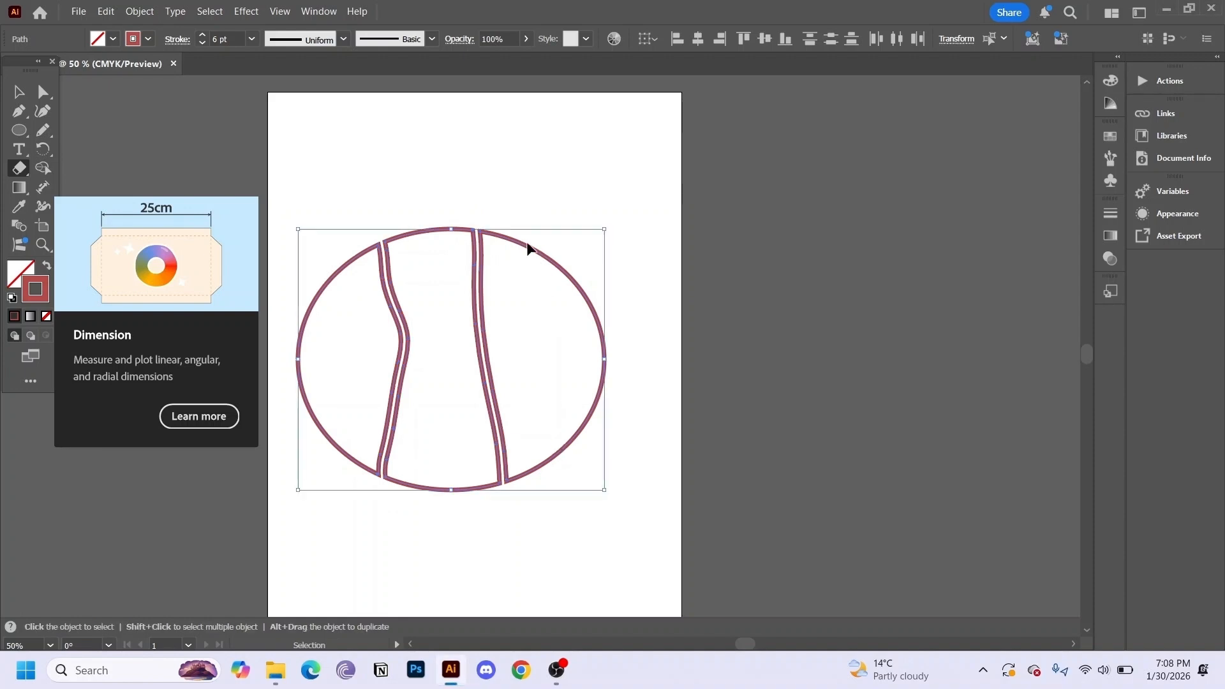
left_click_drag(526, 211, 606, 542)
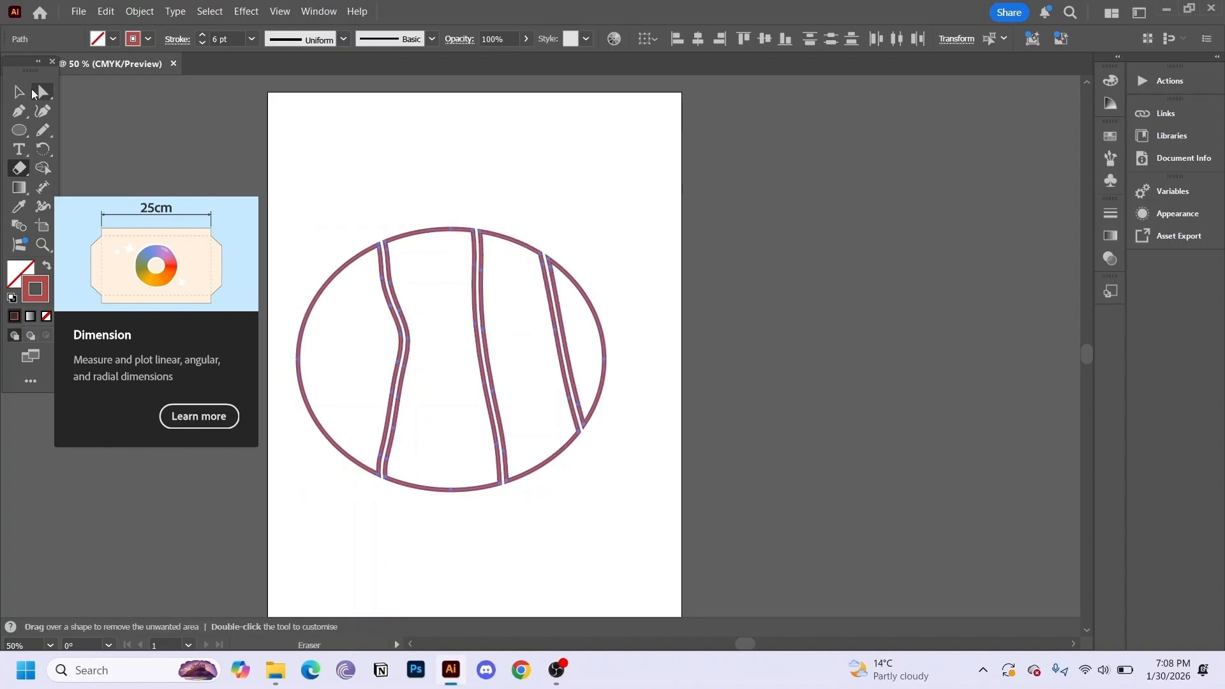
Move the four pieces of the ellipse apart, one after another, to separate them
key("v")
left_click(231, 232)
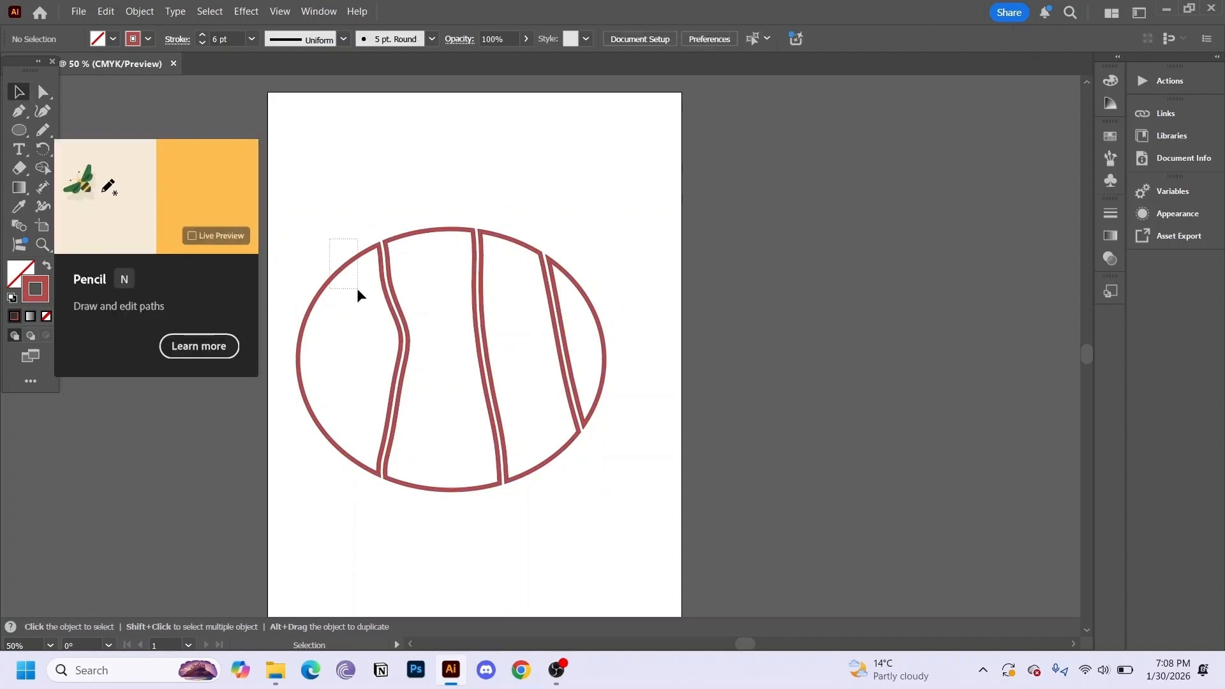
left_click(339, 272)
left_click_drag(338, 270, 324, 255)
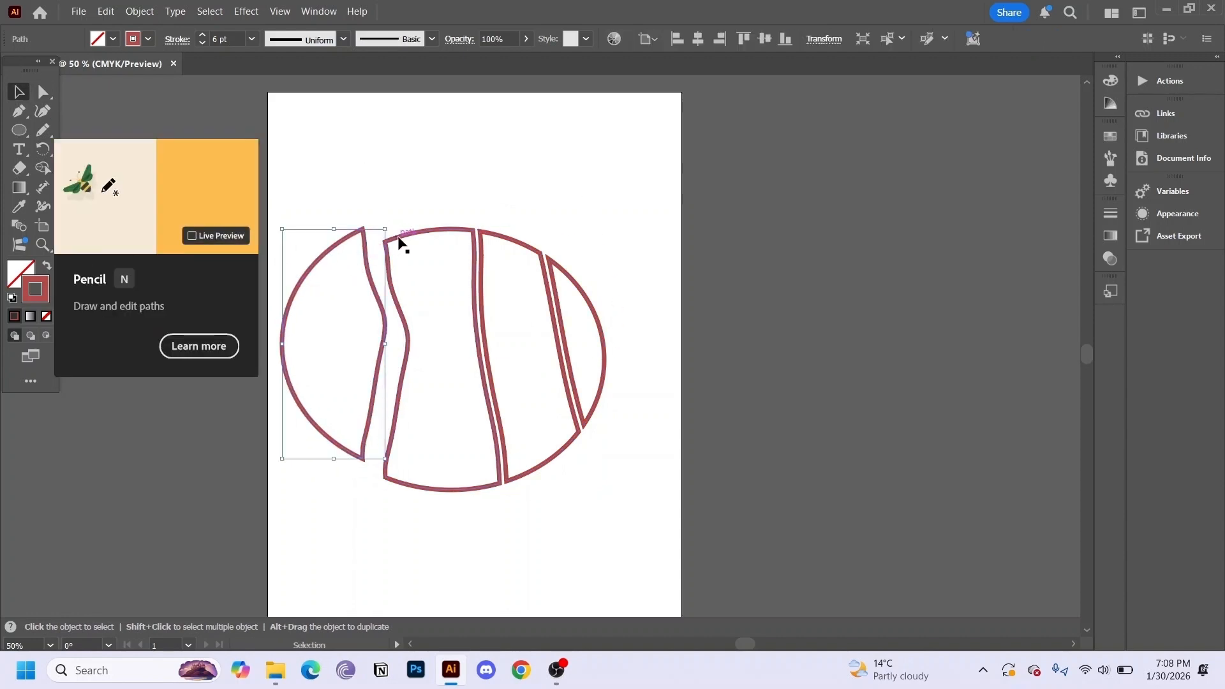
left_click(431, 237)
left_click_drag(431, 237, 424, 212)
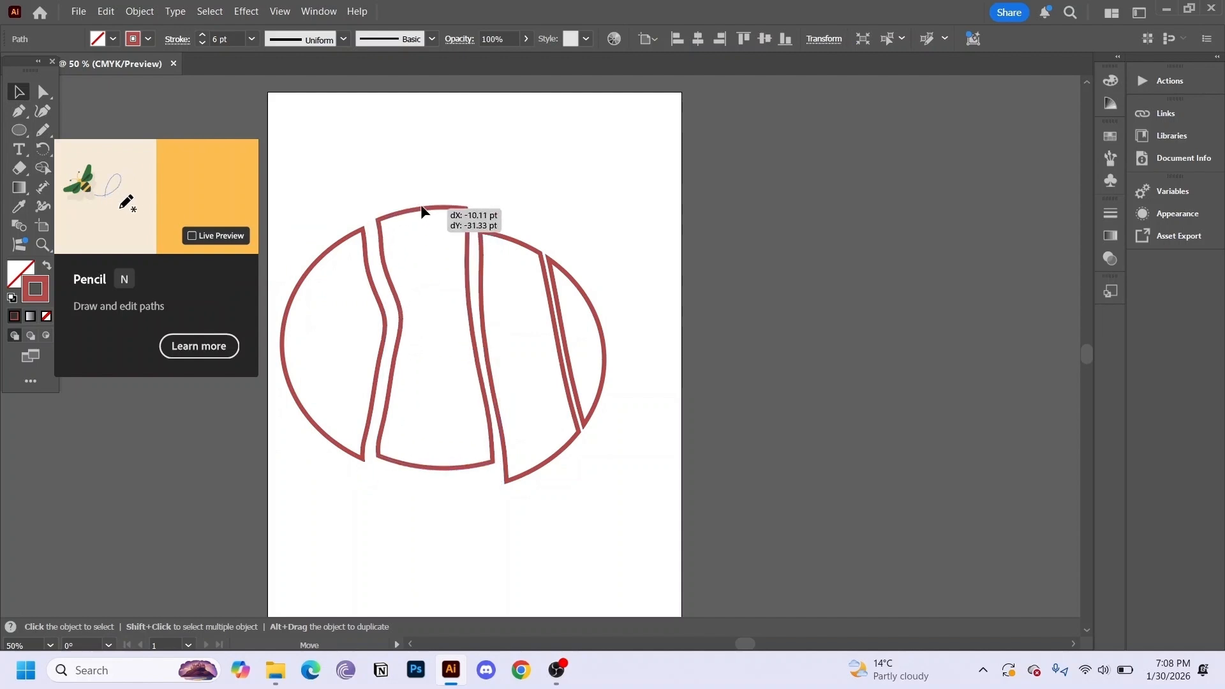
left_click(510, 241)
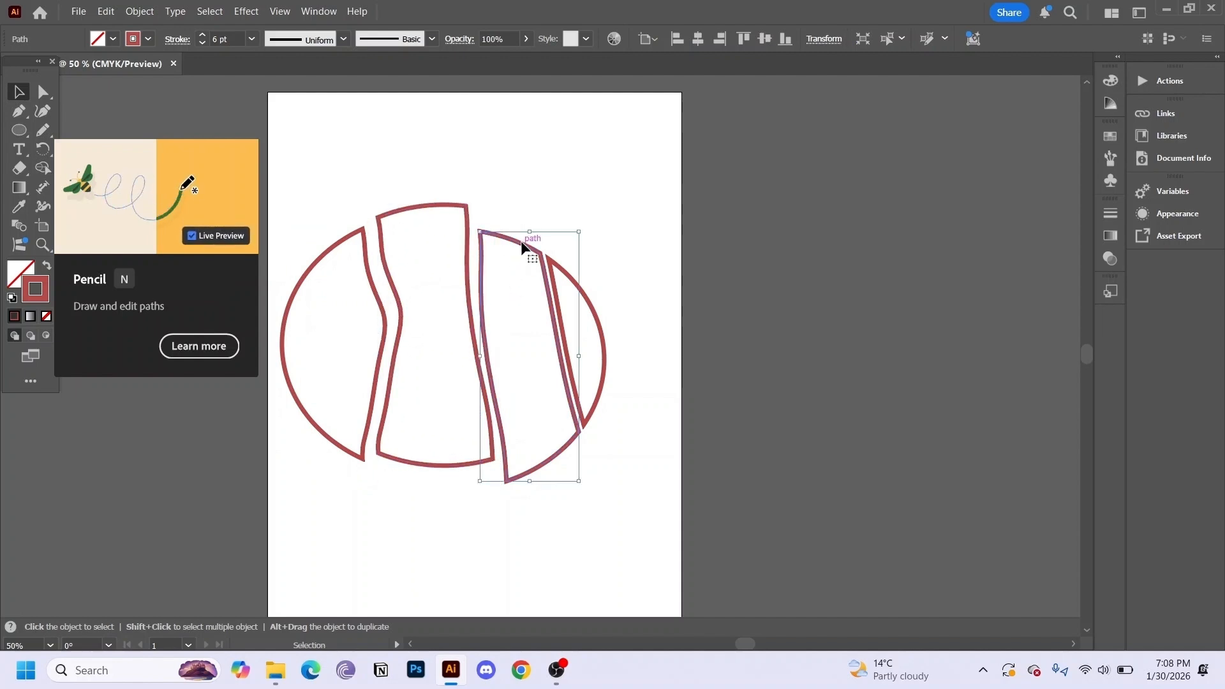
left_click_drag(524, 246, 518, 302)
left_click(572, 278)
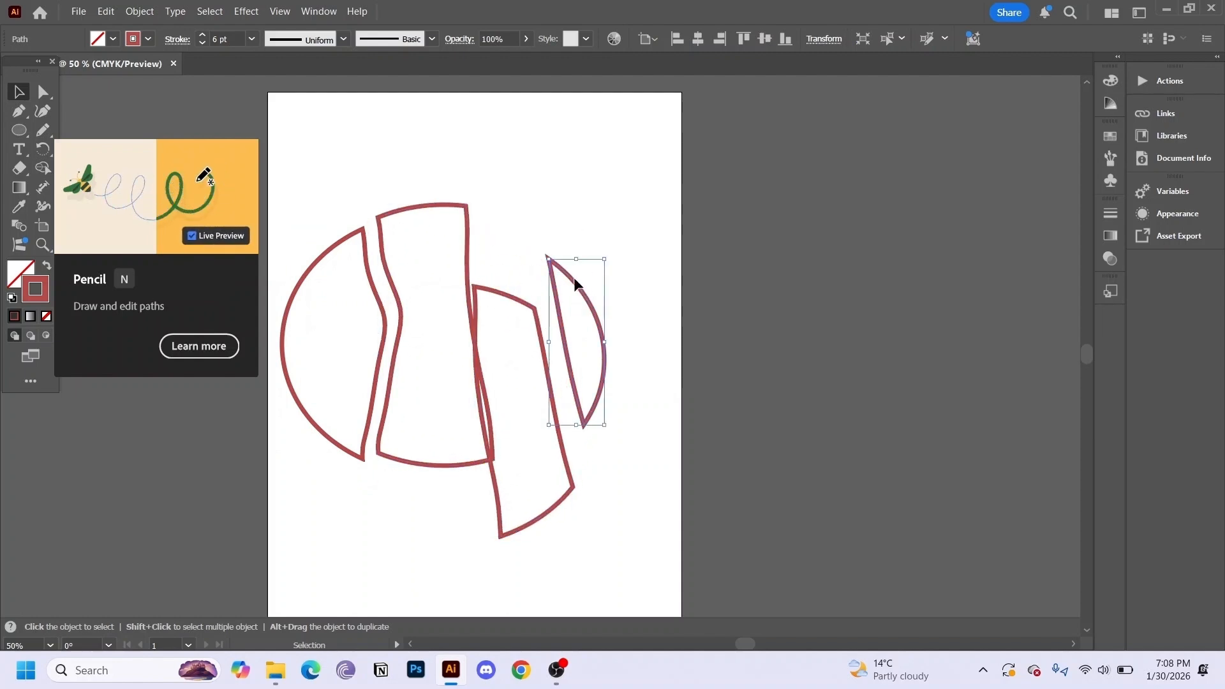
left_click(590, 247)
left_click_drag(573, 282, 601, 253)
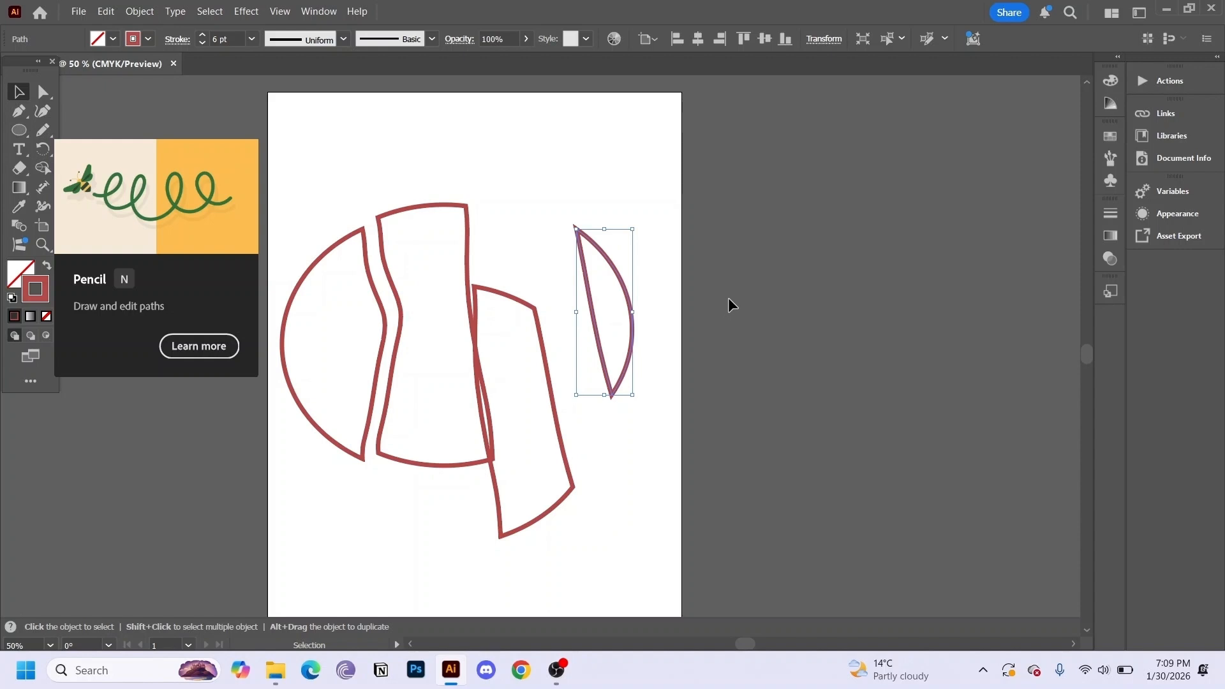
Undo the moves of the four pieces and the eraser cuts through the ellipse
key("ctrl+z")
key("ctrl+z")
key("ctrl+z")
key("ctrl+z")
key("ctrl+z")
key("ctrl+z")
key("ctrl+z")
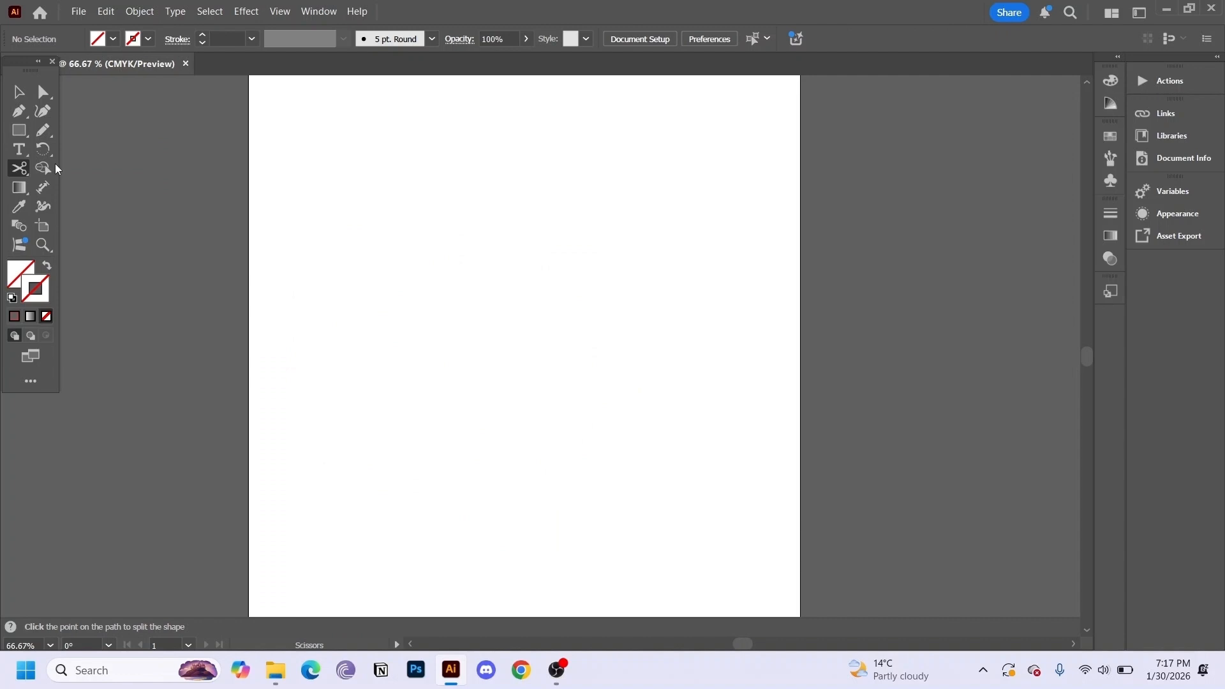
Draw a wide rectangle without fill or stroke across the middle of the blank artboard
left_click(24, 130)
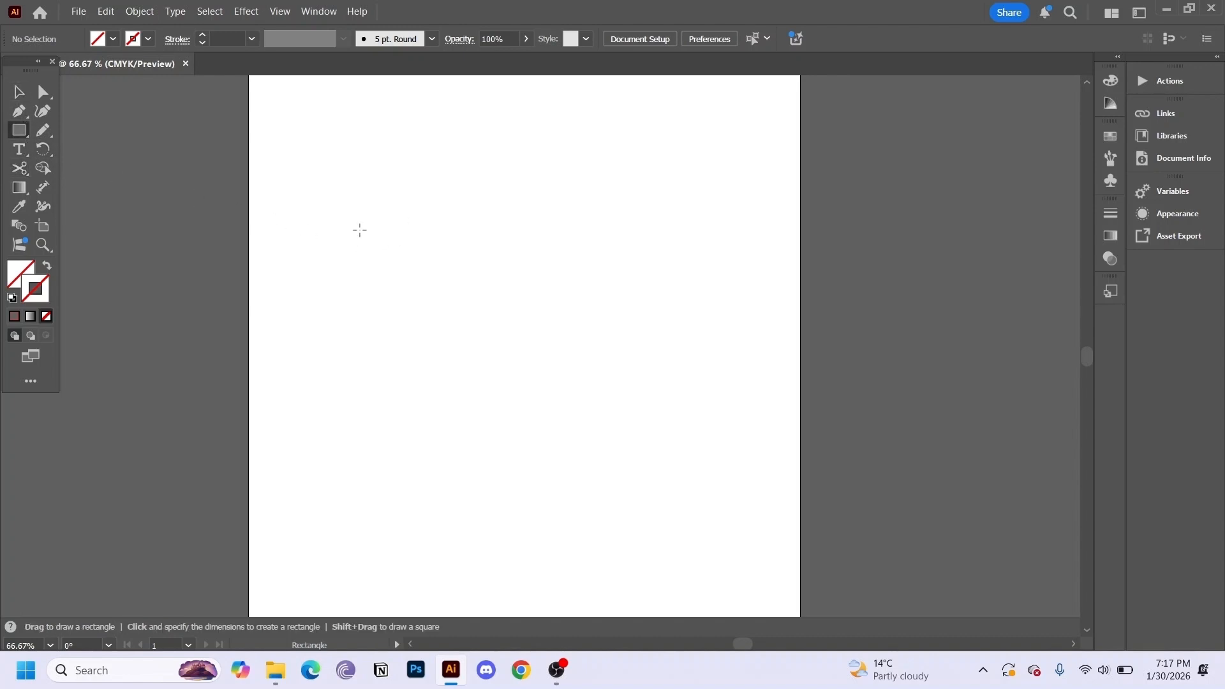
left_click_drag(327, 223, 668, 414)
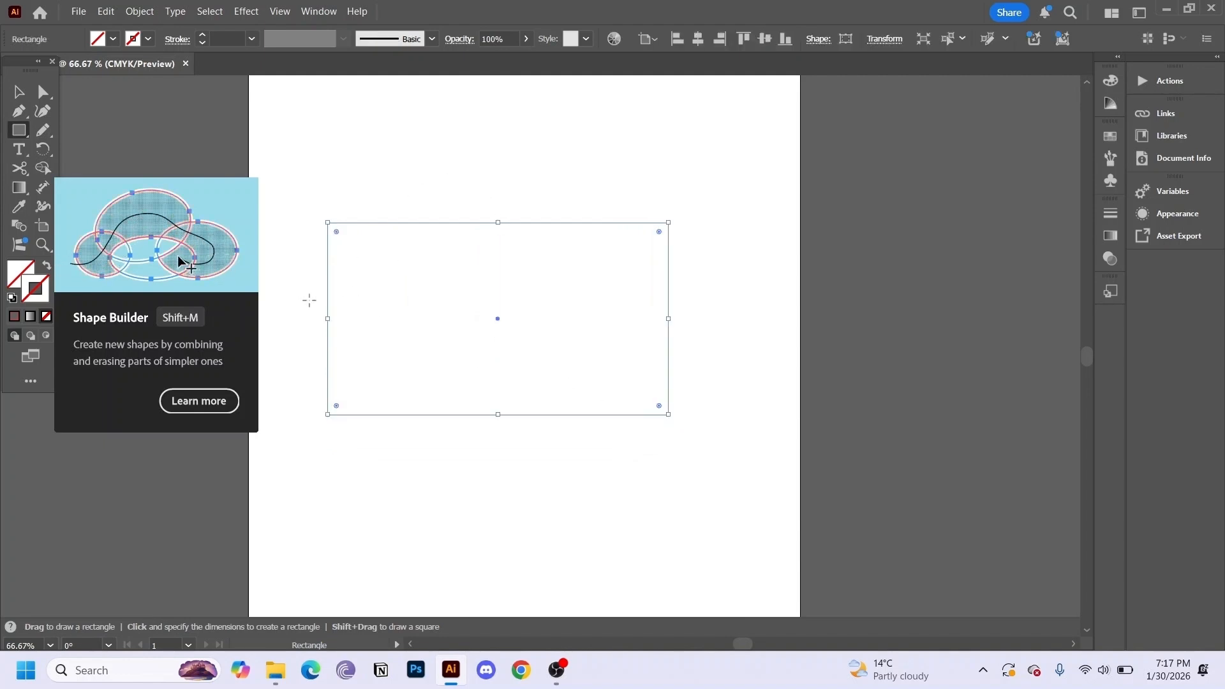
scroll(361, 299, "up", 1, "alt")
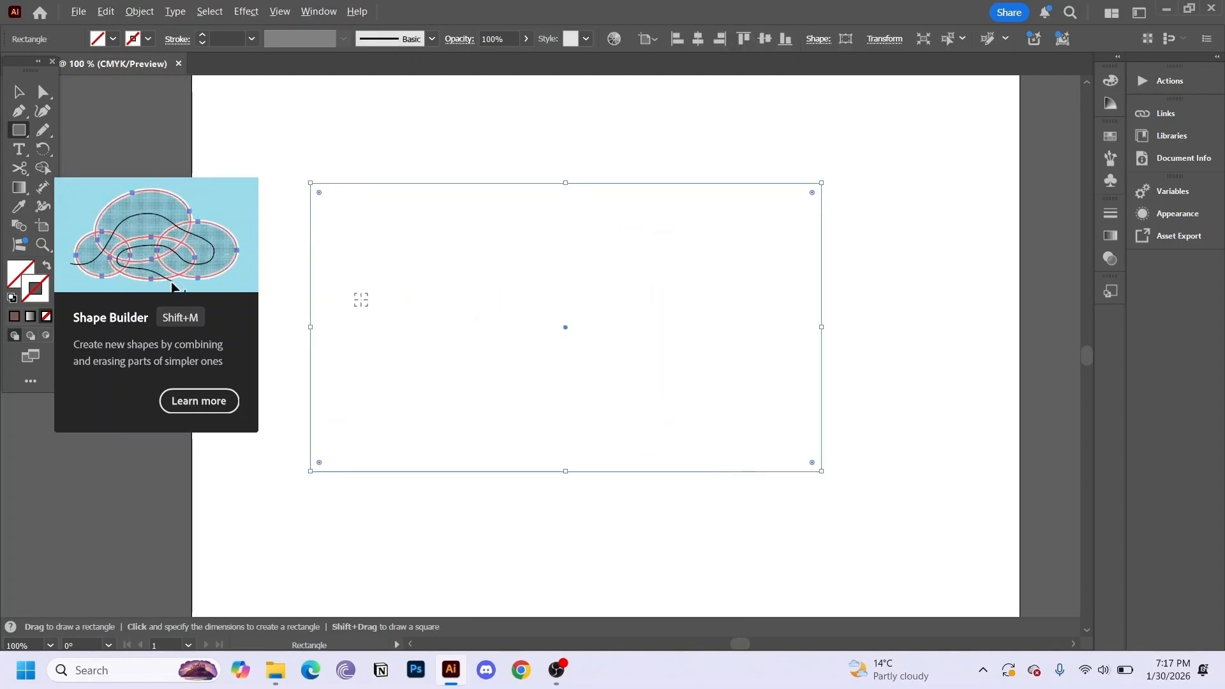
Find the Scissors tool, cut the rectangle's top edge at two points and delete the cut segment
left_click(1070, 12)
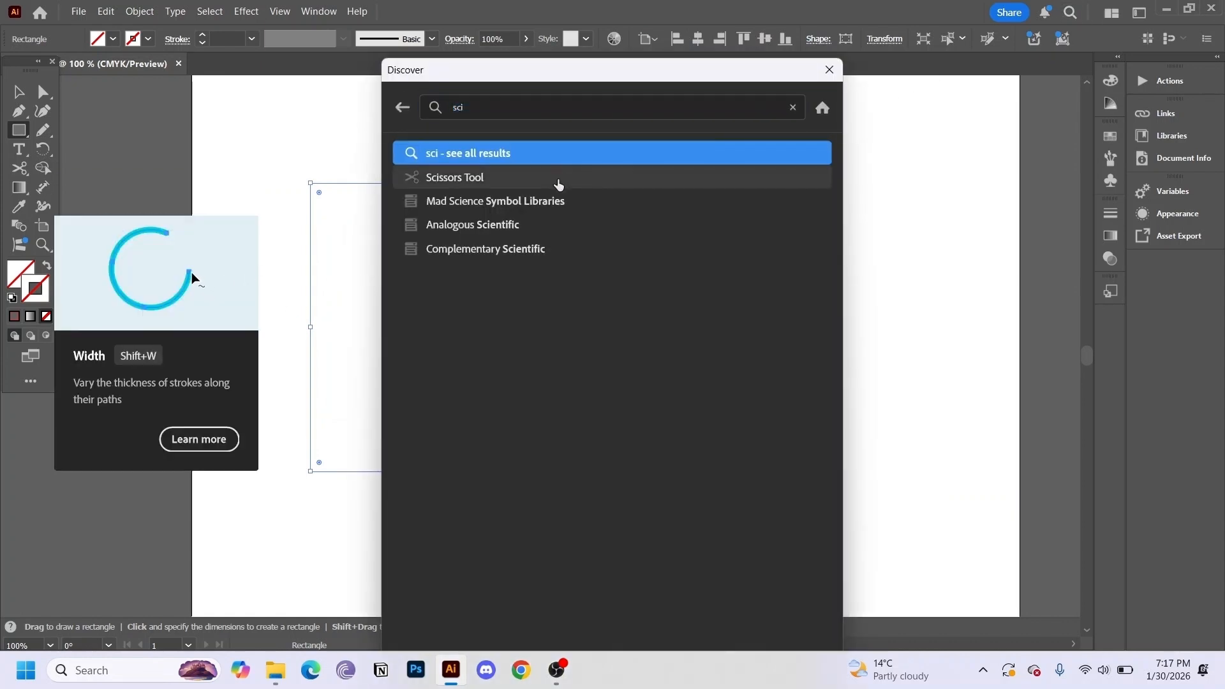
left_click(557, 180)
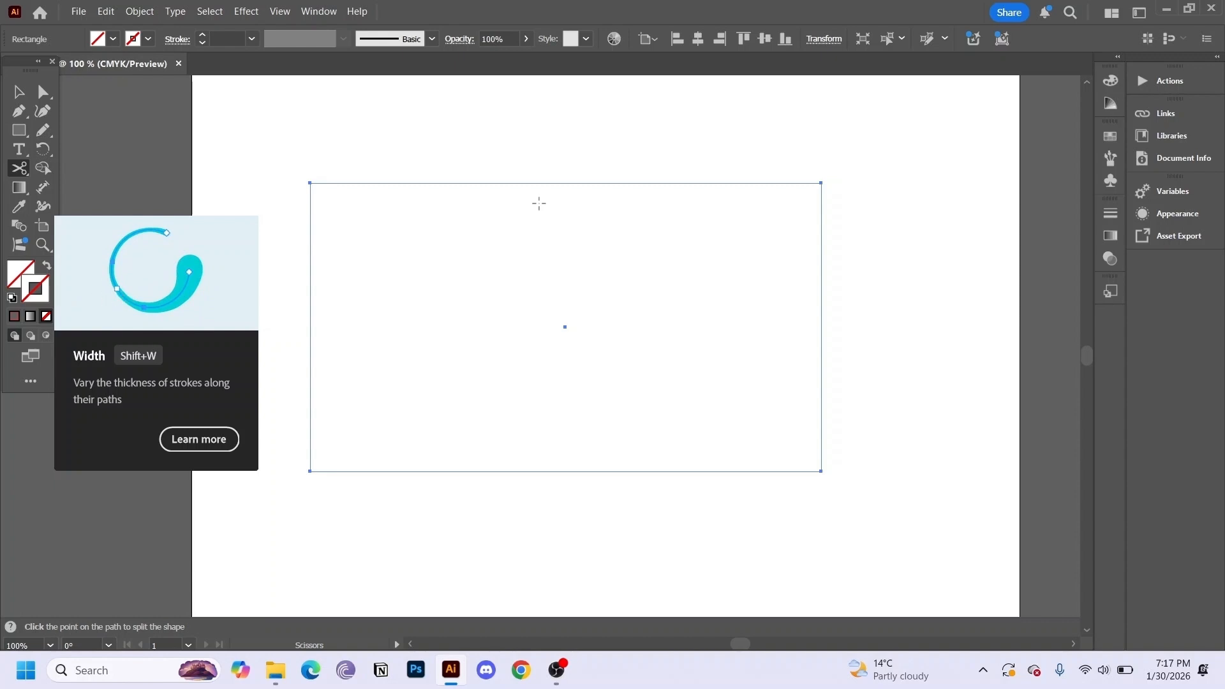
left_click(502, 183)
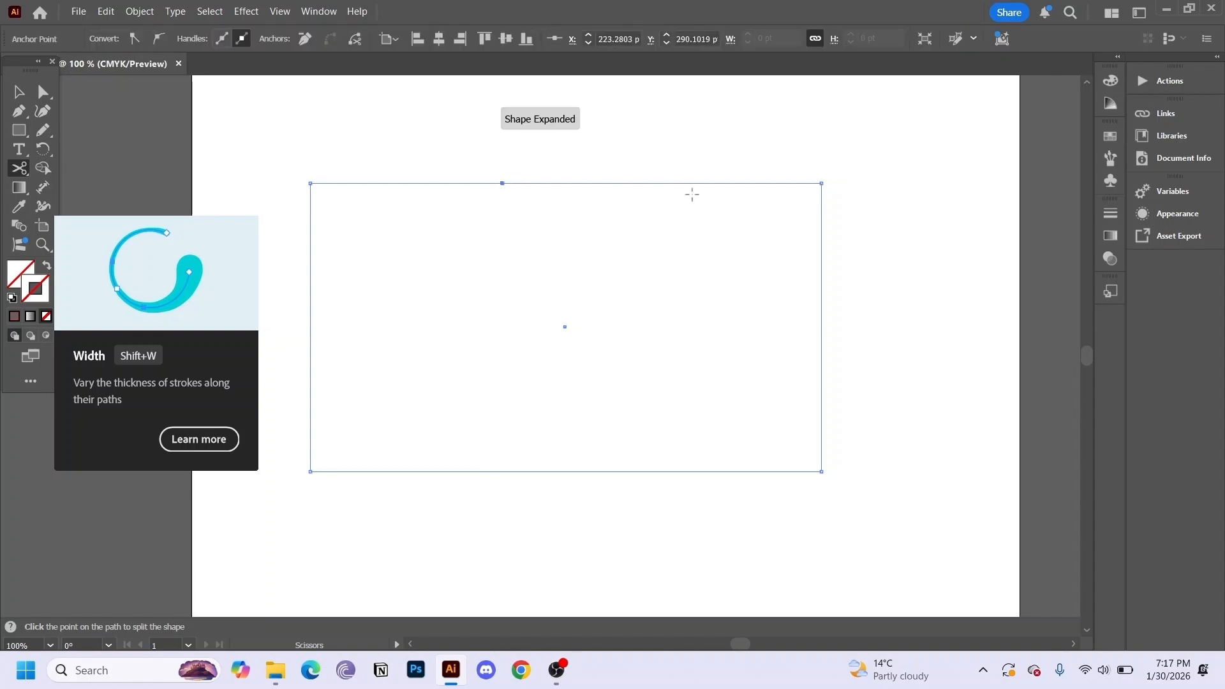
left_click(715, 183)
key("Delete")
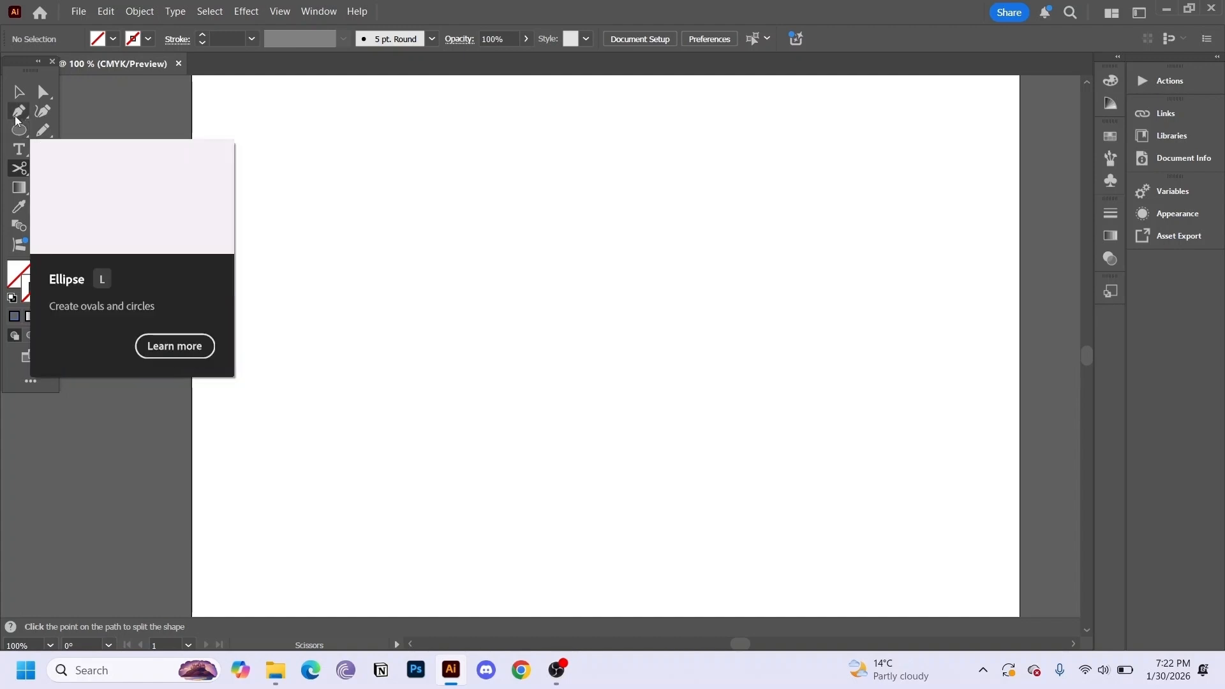
Draw a large unfilled ellipse in the middle of the artboard and give it a 4 pt stroke in colour cc7171
left_click(14, 131)
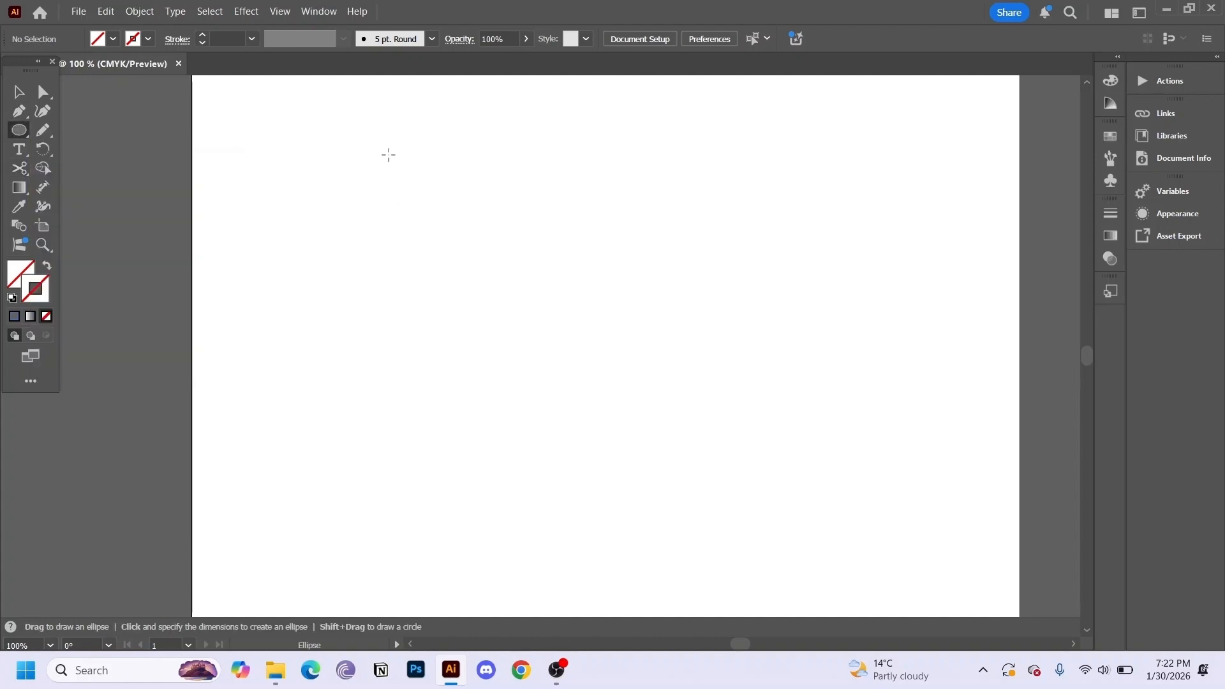
left_click_drag(386, 155, 741, 491)
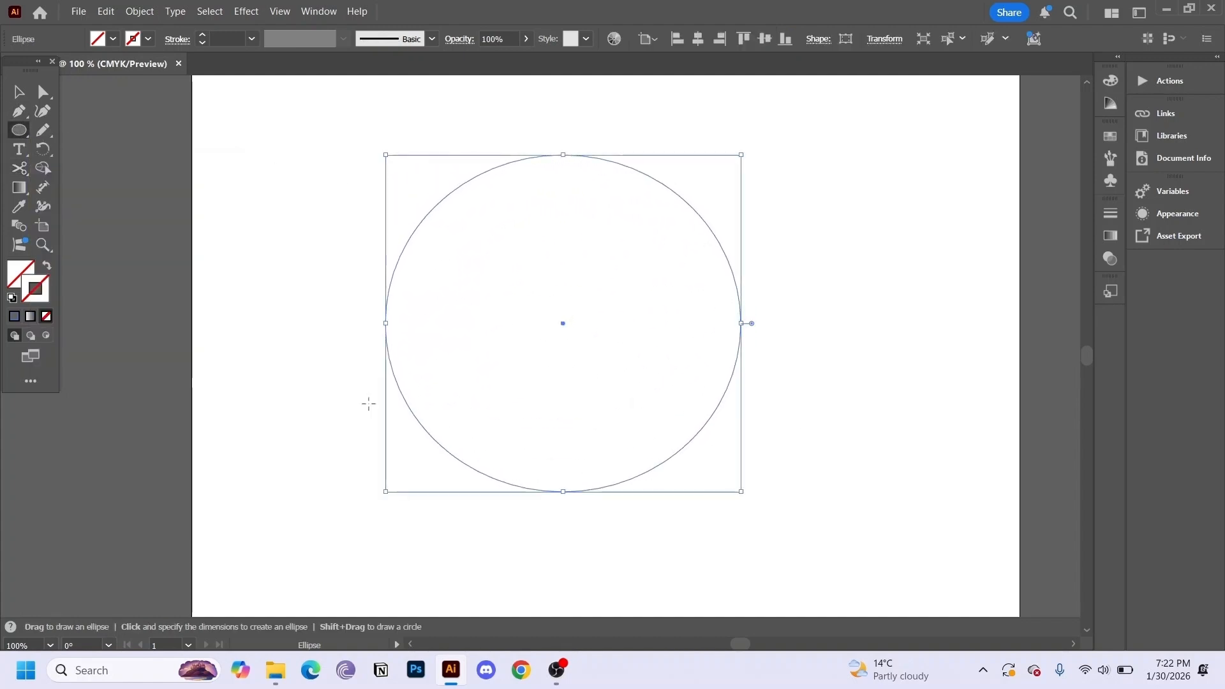
double_click(35, 289)
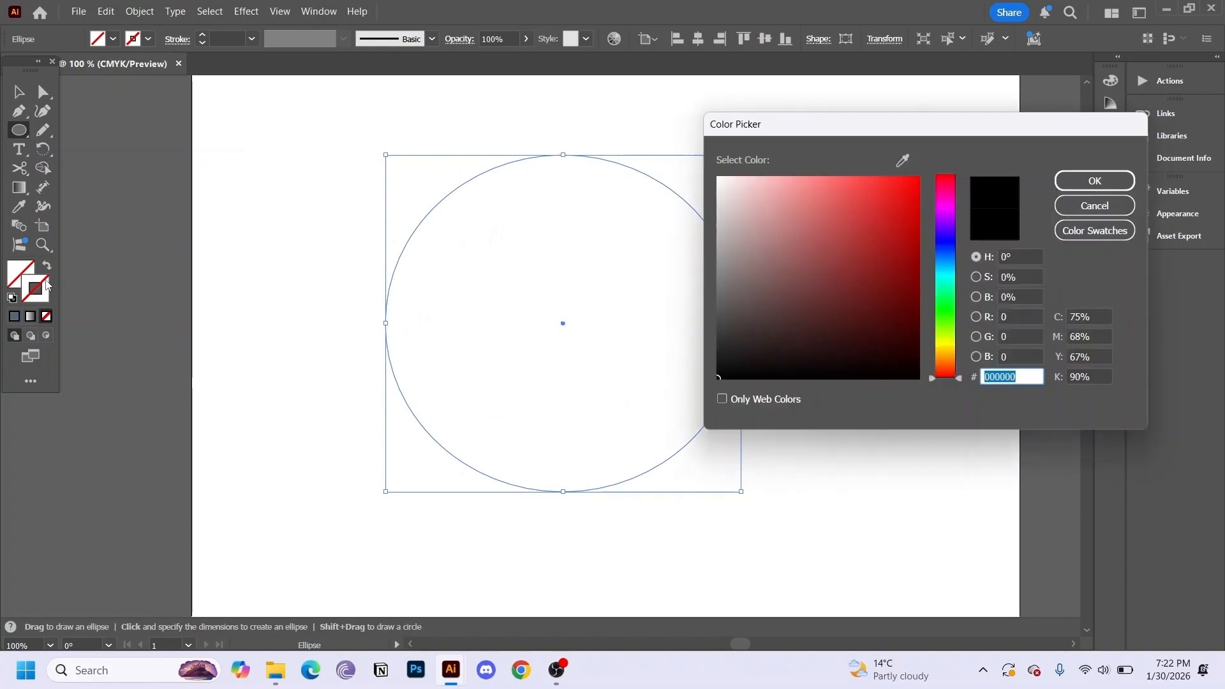
left_click(806, 216)
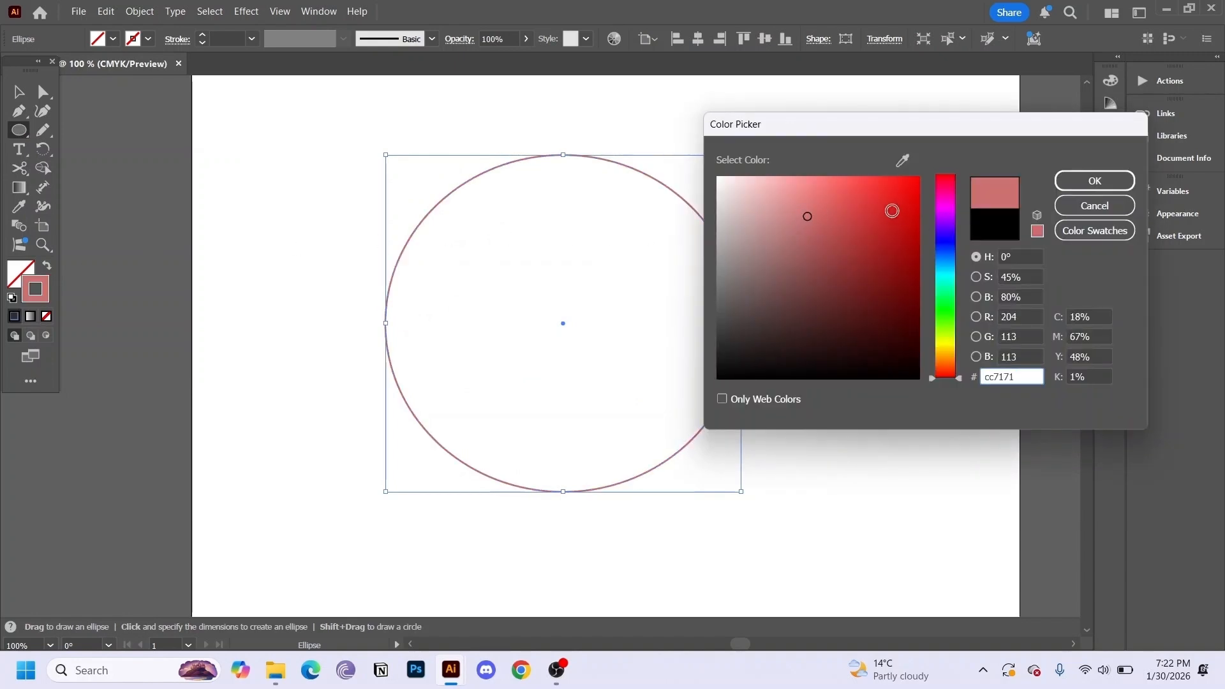
left_click(1067, 179)
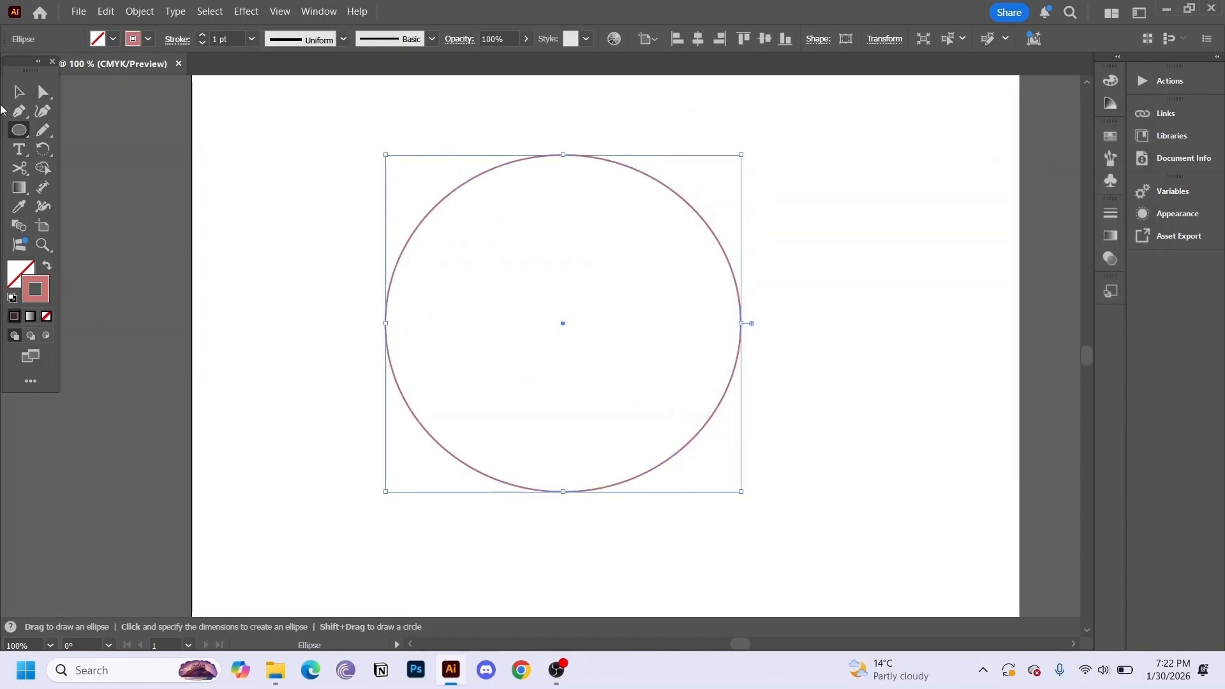
left_click(202, 35)
left_click(202, 35)
left_click(202, 35)
Cut the ellipse's outline with the Scissors tool at two points along its upper-right arc
left_click(19, 167)
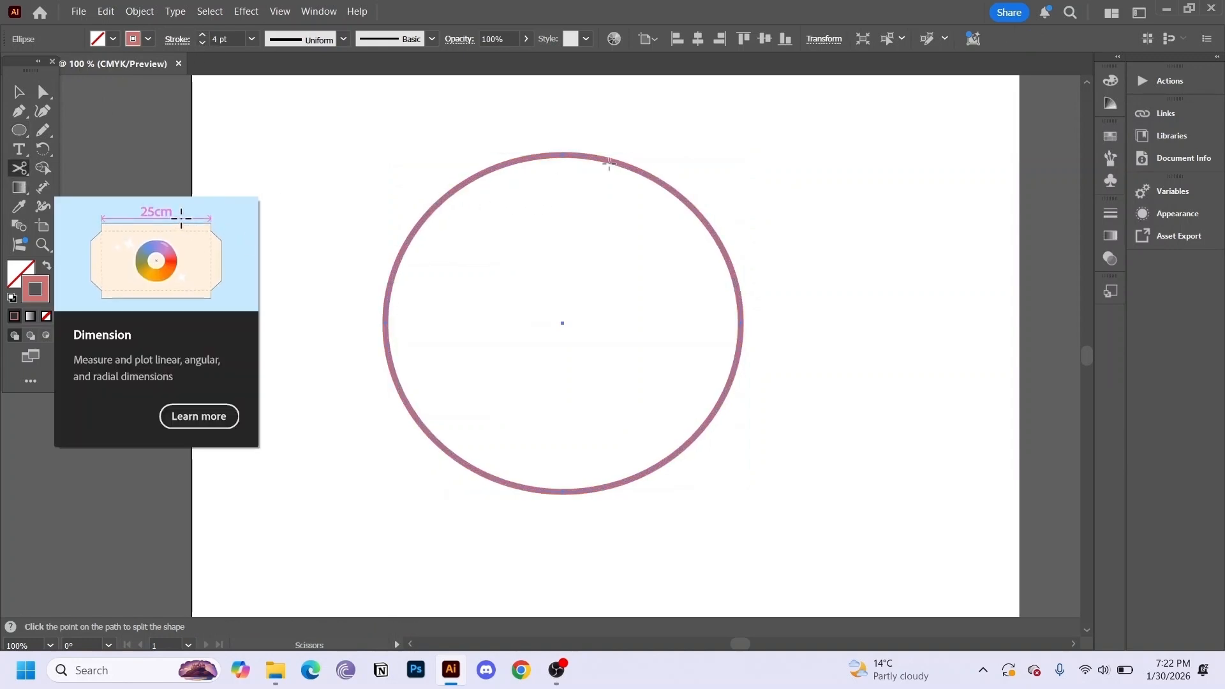
left_click(611, 160)
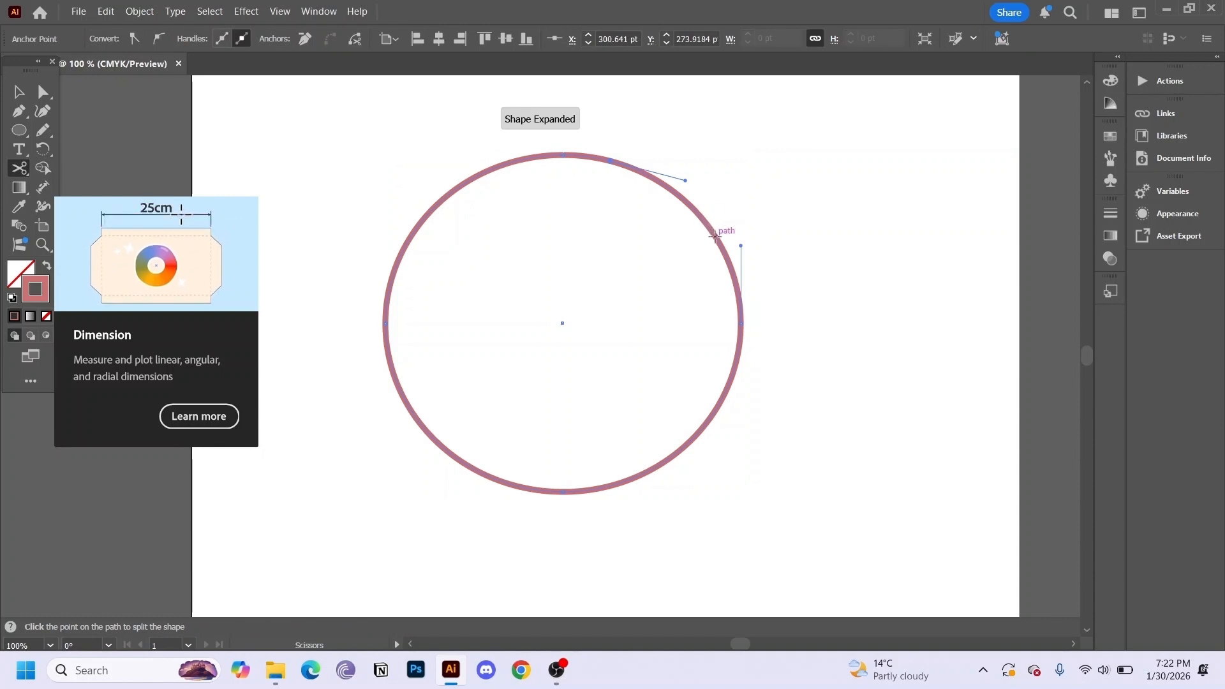
left_click(717, 239)
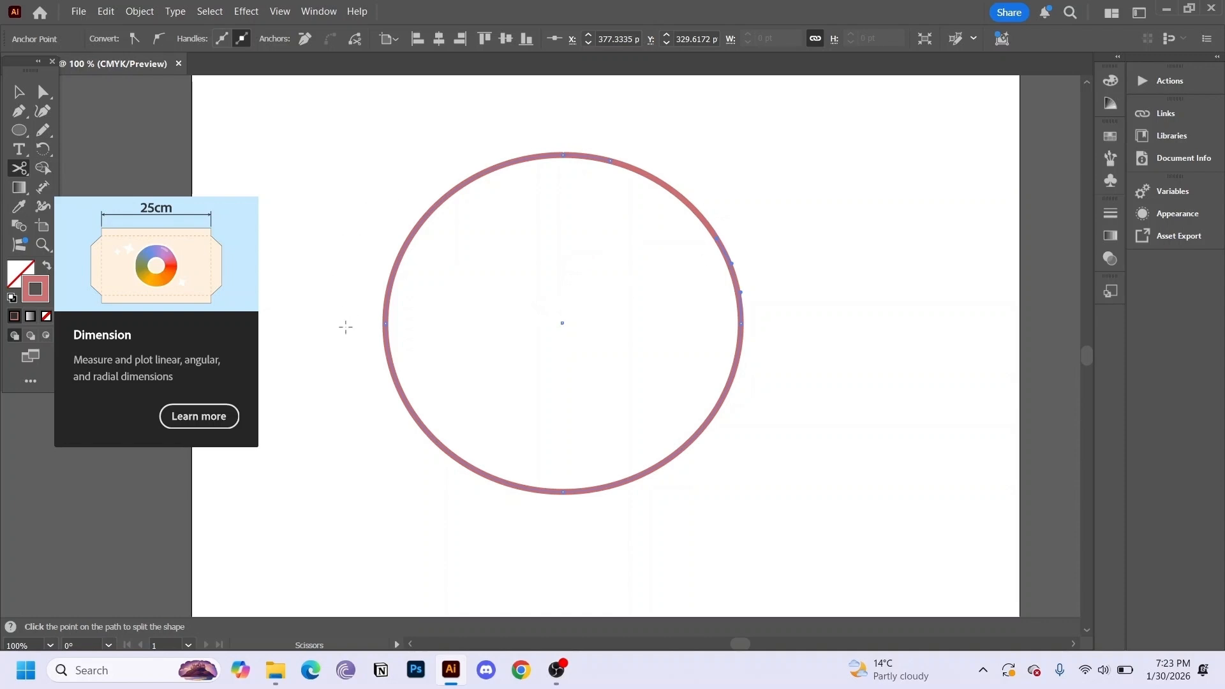
Move the large open arc down and away from the short cut segment, and shift the short segment slightly down
left_click(19, 91)
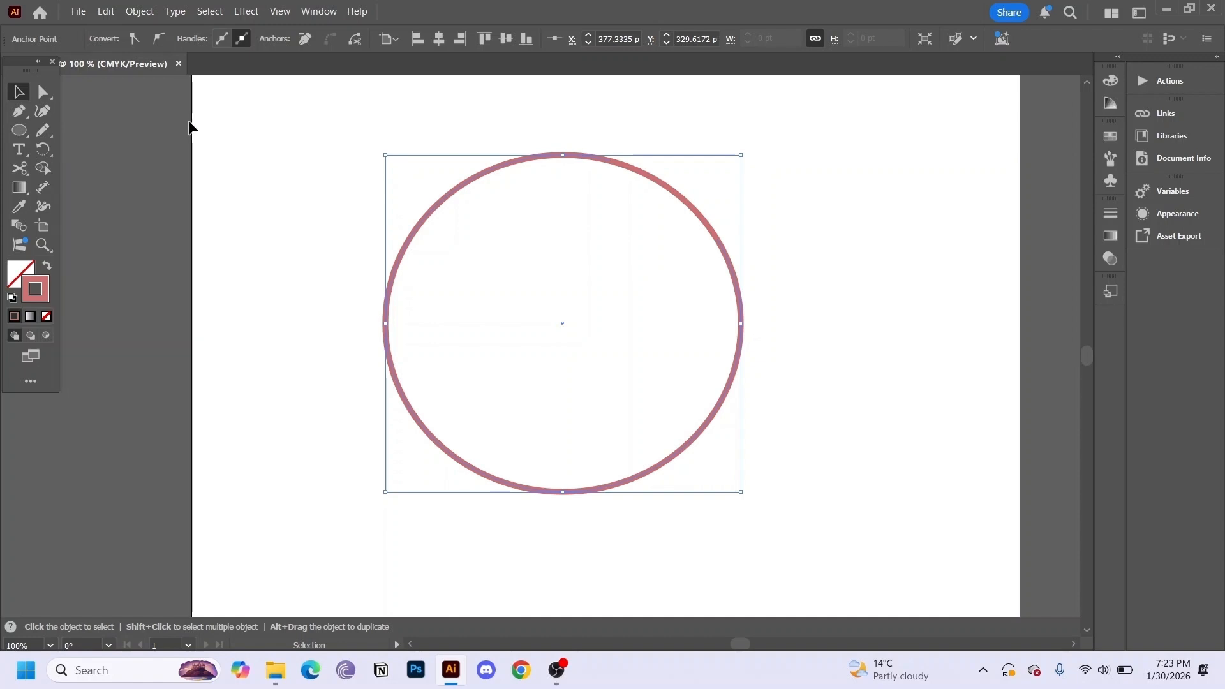
left_click_drag(418, 210, 375, 276)
left_click(657, 195)
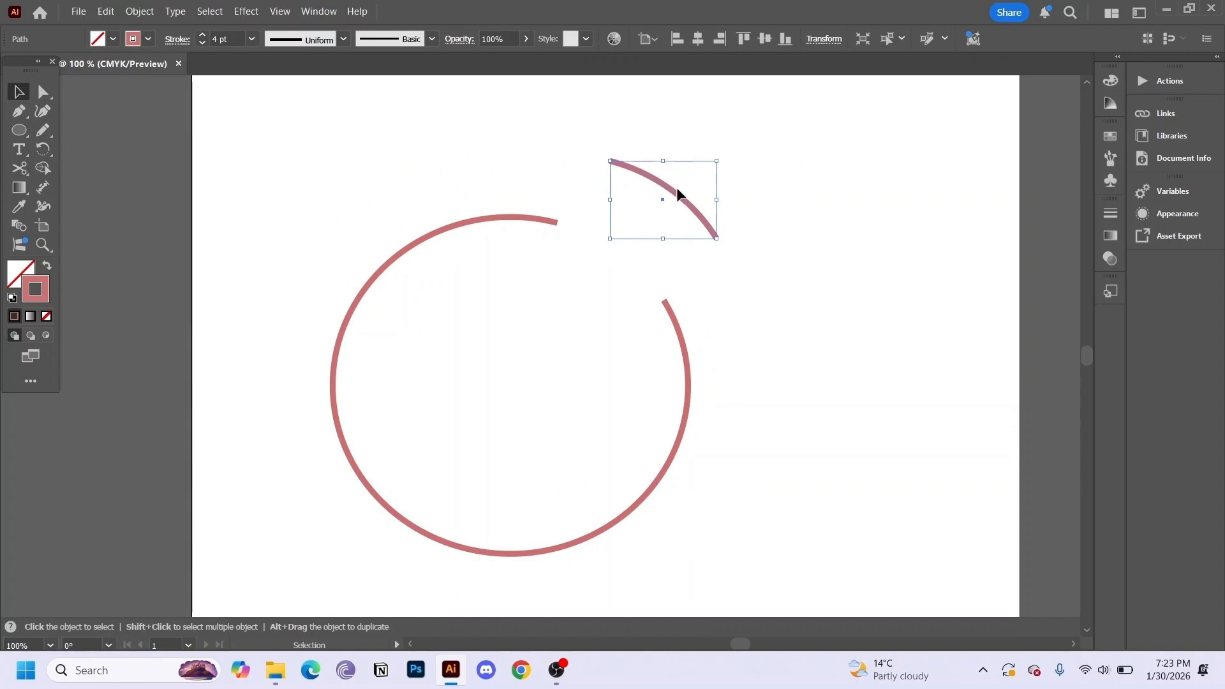
left_click_drag(677, 199, 670, 228)
left_click_drag(411, 234, 443, 262)
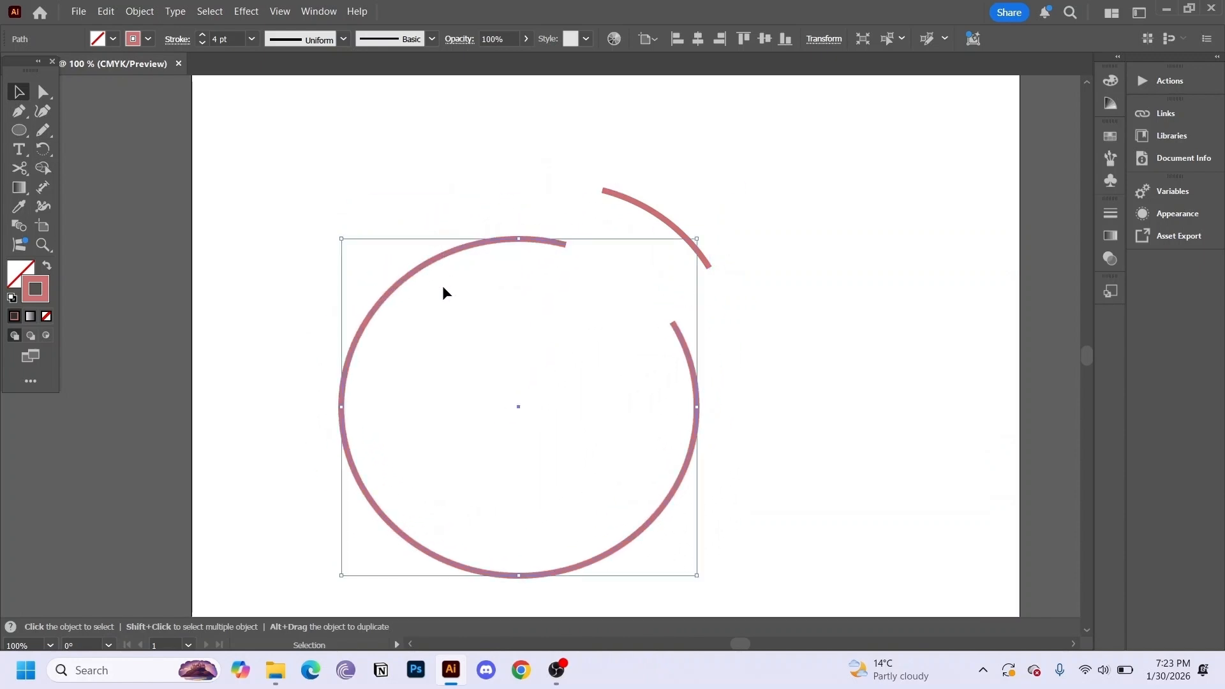
Undo the moves of the two ellipse pieces
key("a")
key("ctrl+z")
key("ctrl+z")
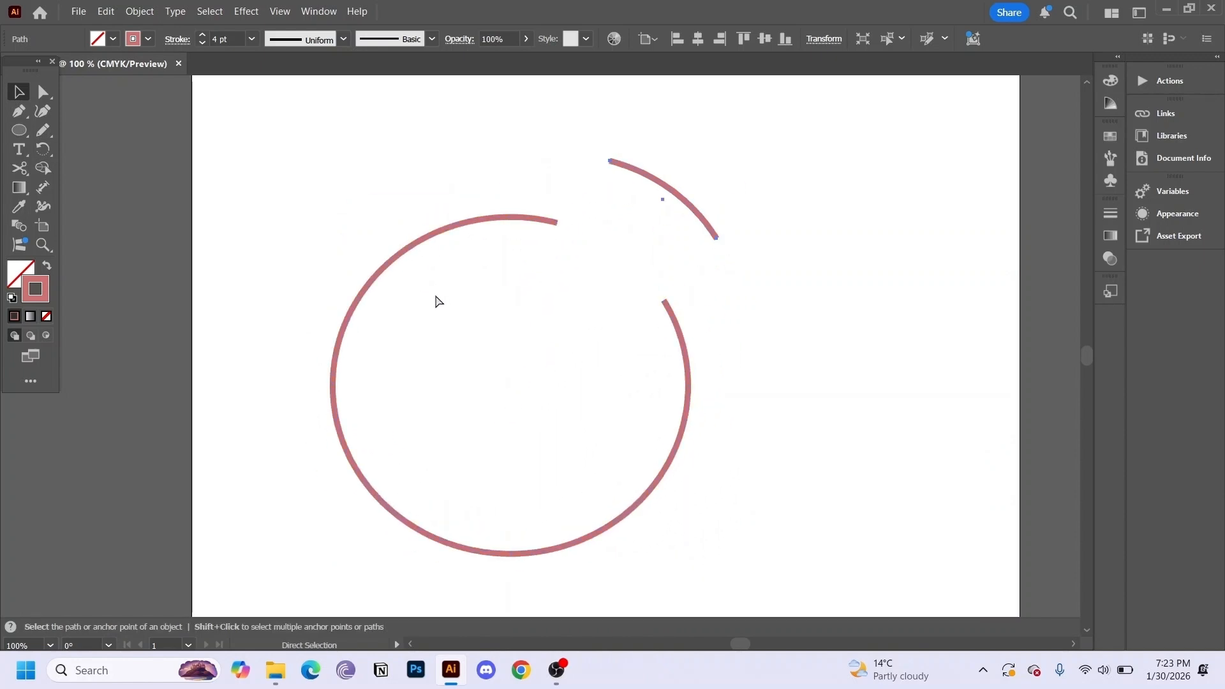
key("ctrl+z")
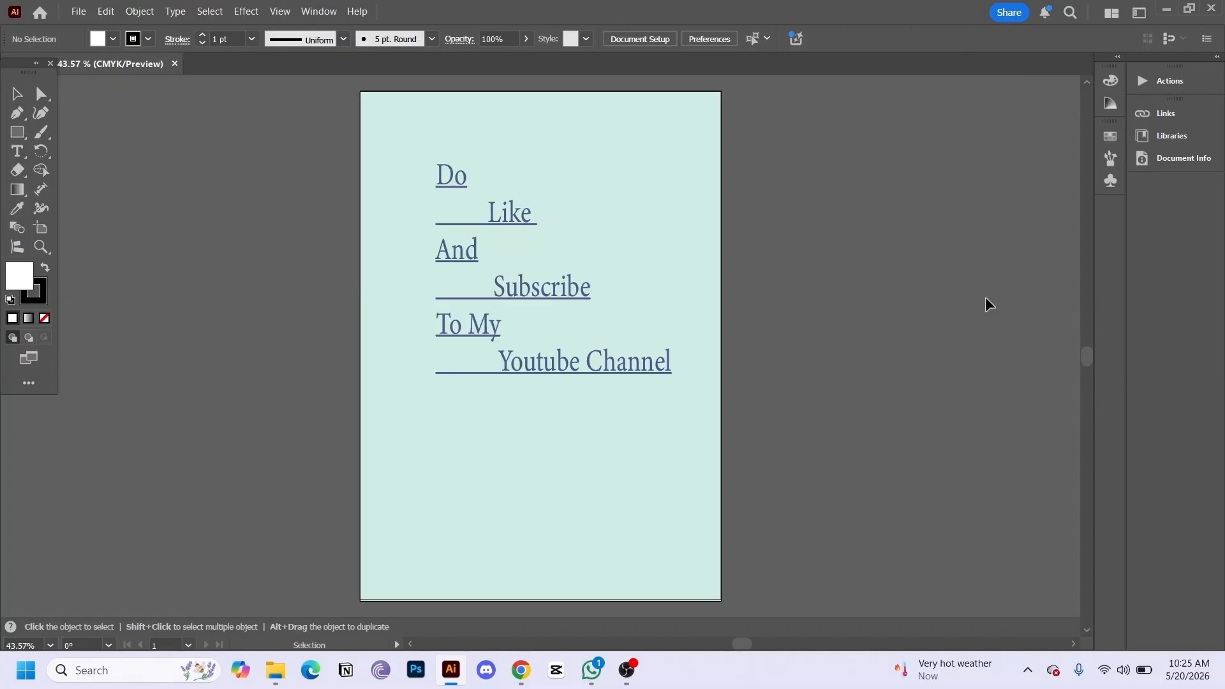